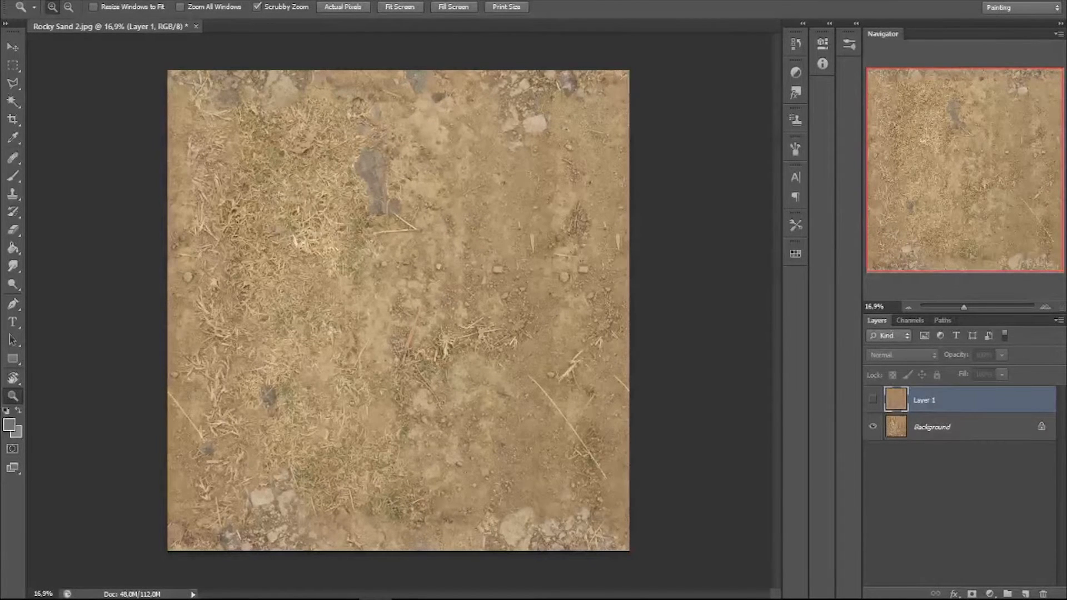
Show the tiled Layer 1 over the sand texture and examine where its repeating seams run.
left_click(931, 429)
left_click(872, 400)
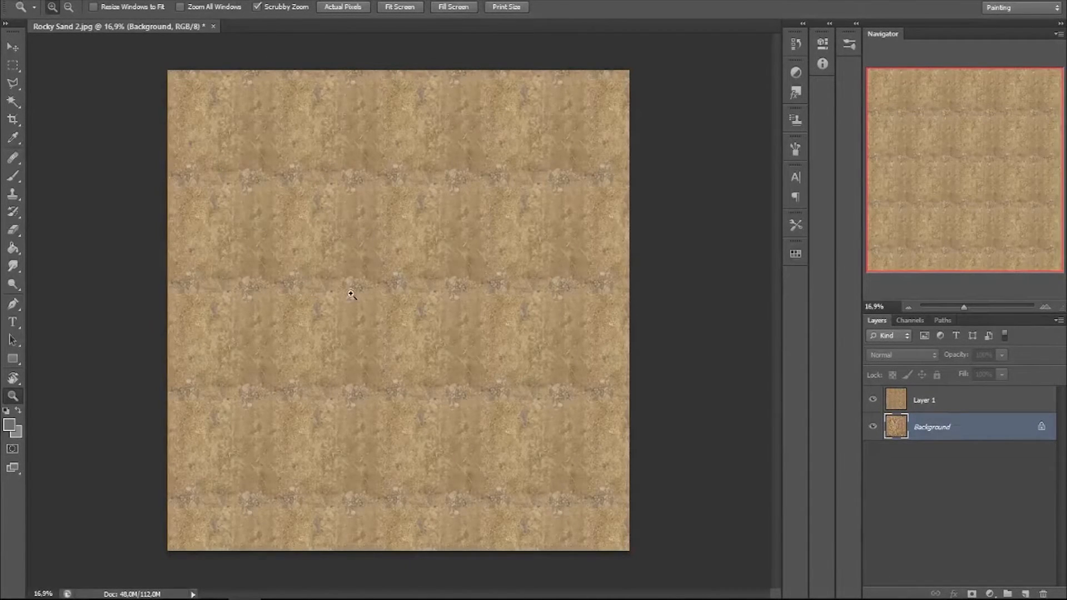
left_click_drag(402, 238, 501, 236)
left_click_drag(239, 263, 339, 364)
left_click_drag(323, 258, 583, 283)
left_click_drag(311, 272, 600, 300)
left_click_drag(334, 283, 611, 289)
left_click_drag(312, 292, 210, 274)
left_click_drag(678, 267, 234, 262)
left_click_drag(169, 294, 441, 281)
left_click(398, 262, "alt")
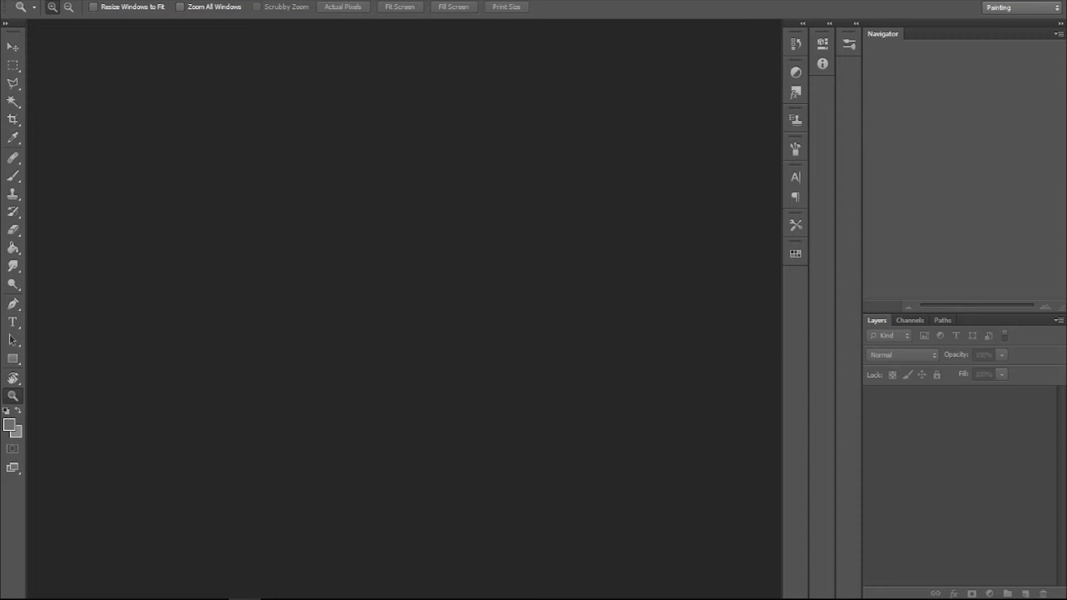
Start a new document with a width and height of 2048 pixels.
left_click(34, 1)
left_click(83, 3)
left_click_drag(479, 287, 548, 183)
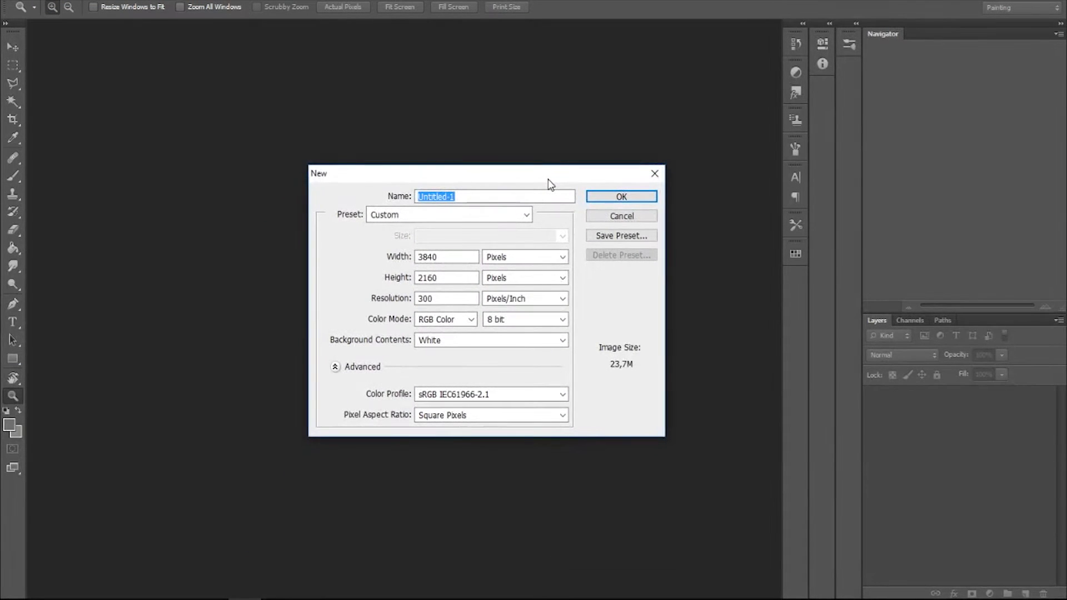
left_click_drag(529, 173, 632, 157)
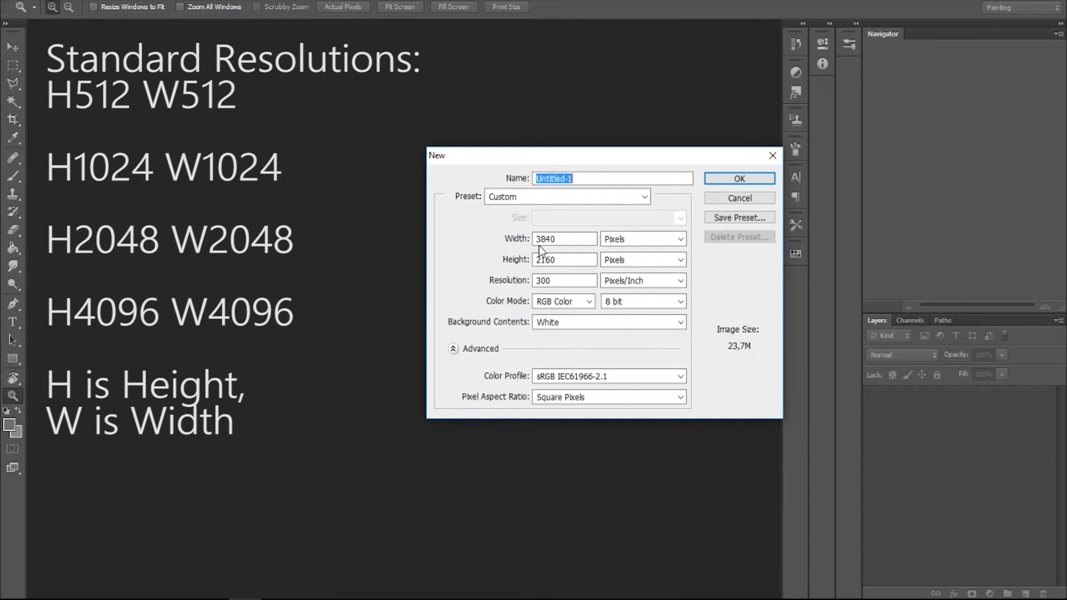
double_click(562, 239)
type("2048")
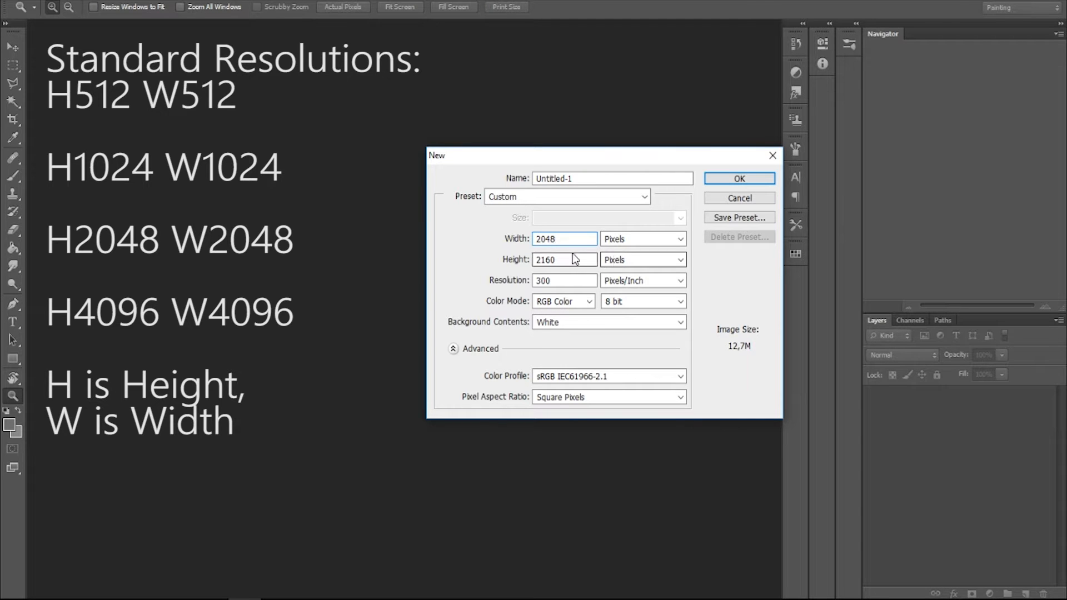
double_click(564, 259)
type("20")
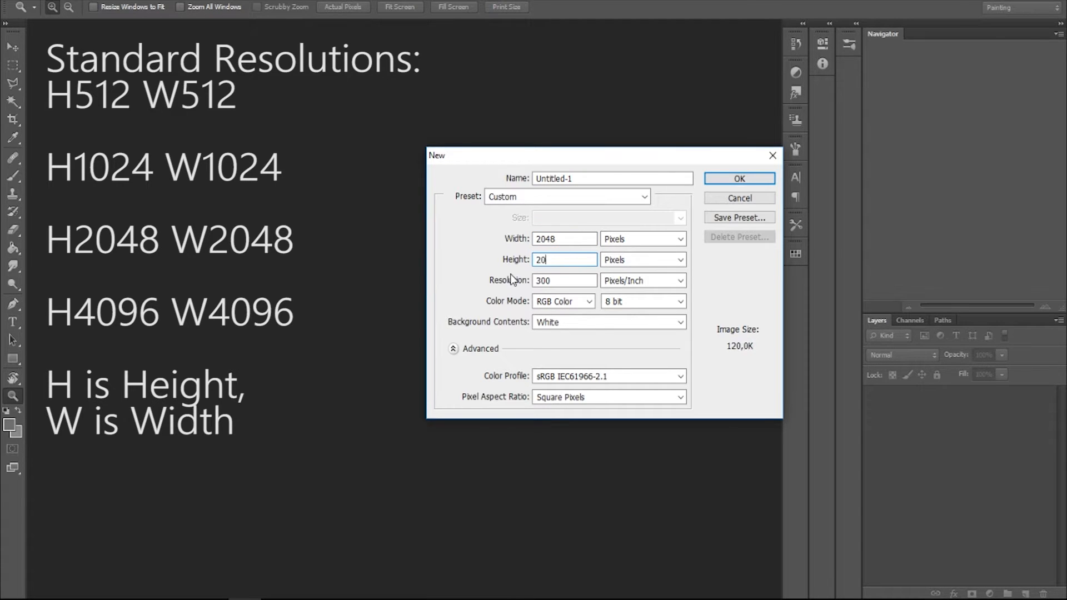
type("48")
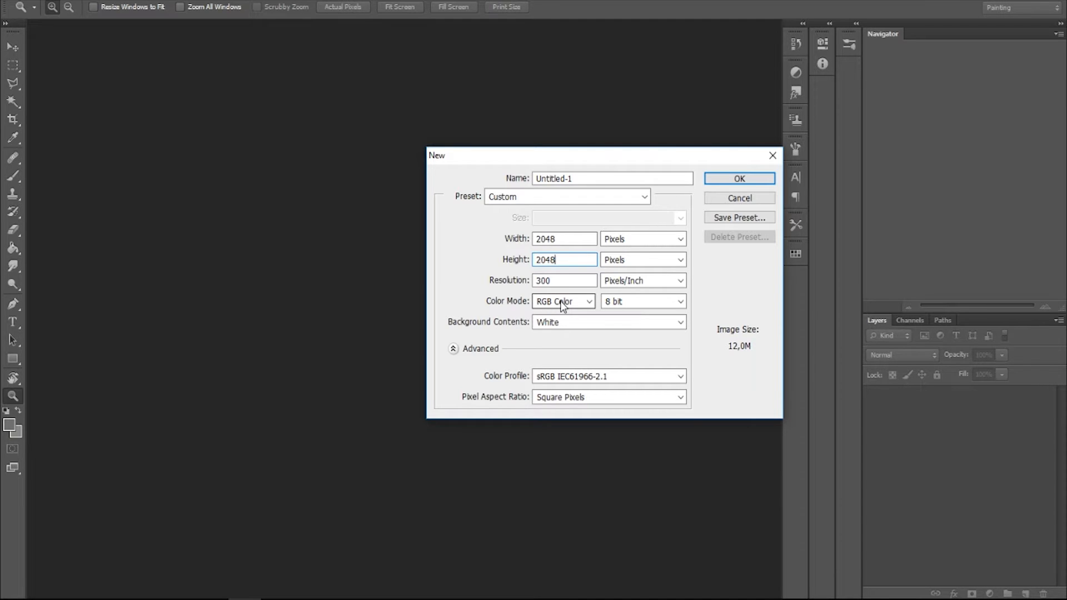
Keep the colour mode at RGB Color with 8 bit depth and create the document.
left_click(589, 301)
left_click(589, 301)
left_click(588, 307)
left_click(589, 304)
left_click(680, 302)
left_click(628, 307)
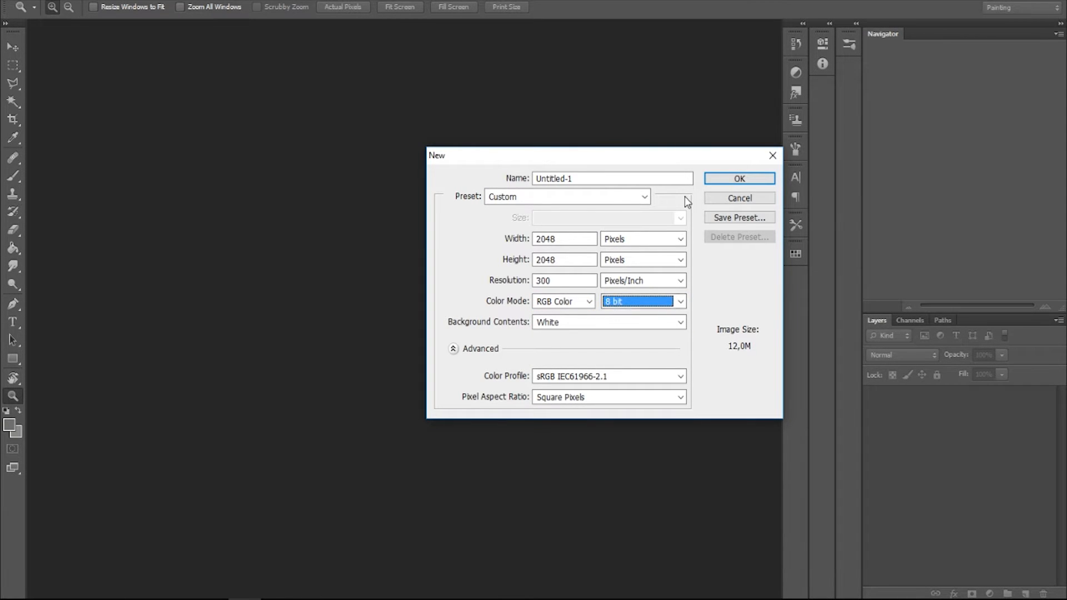
left_click(714, 181)
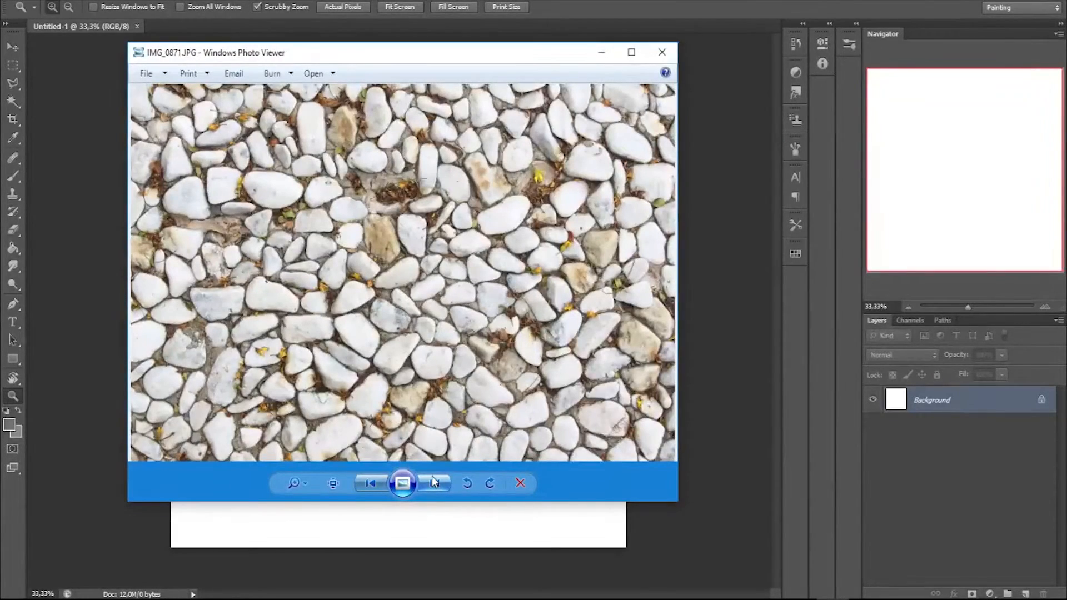
Browse the source photos from IMG_0871.JPG through IMG_0880.JPG and close the photo viewer.
left_click(437, 483)
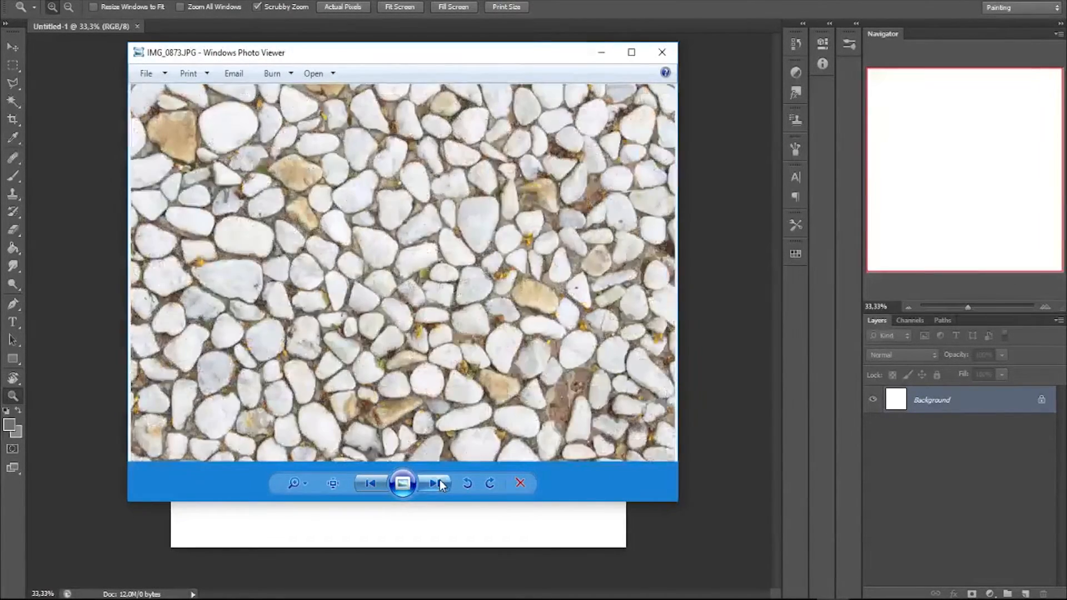
left_click(436, 482)
left_click(437, 483)
left_click(437, 482)
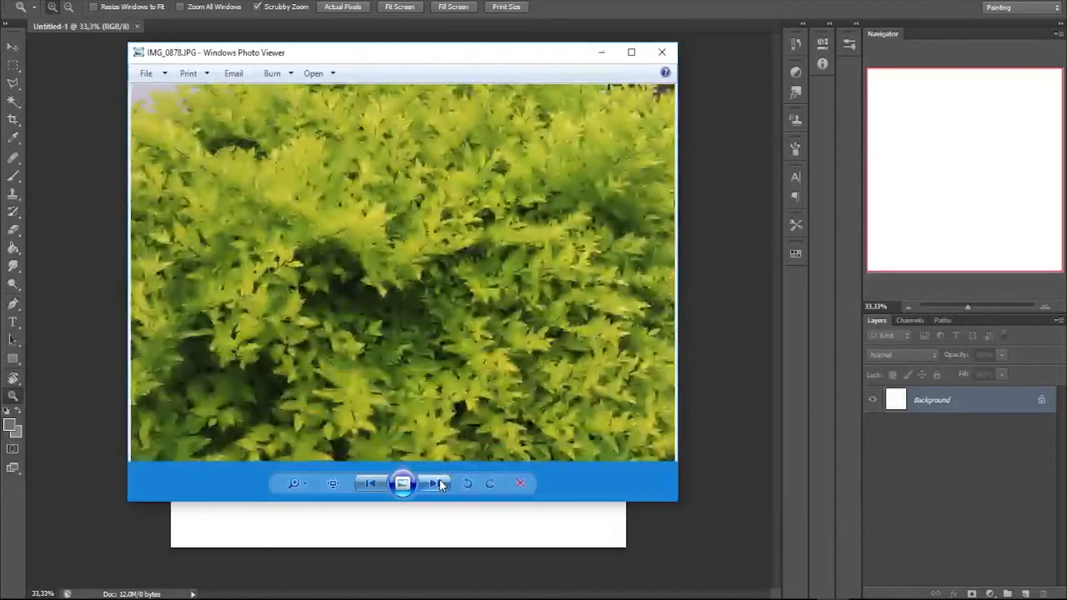
left_click(437, 483)
left_click(439, 483)
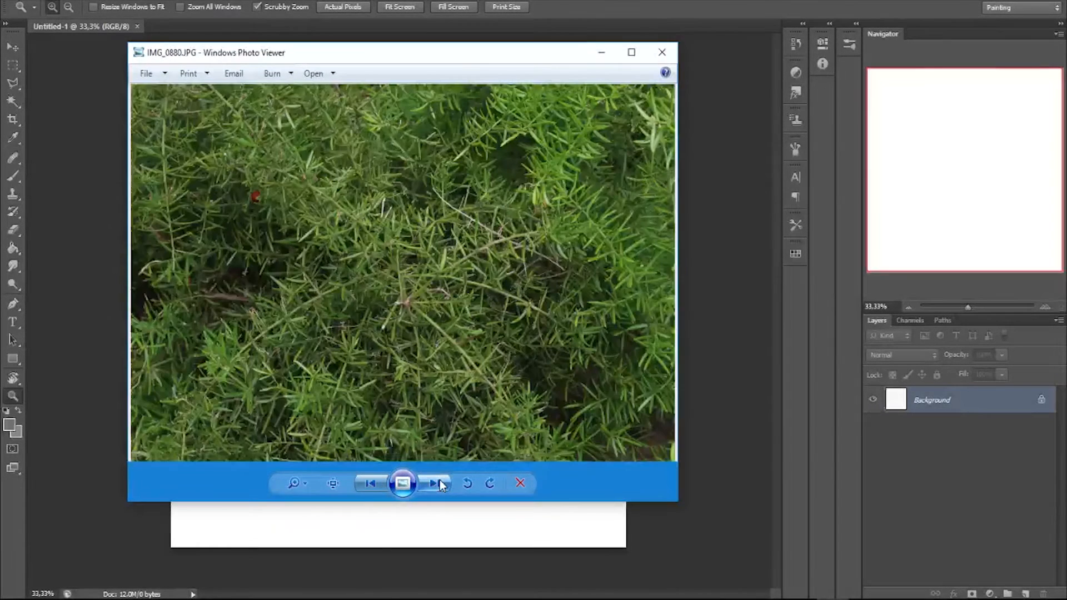
left_click(662, 52)
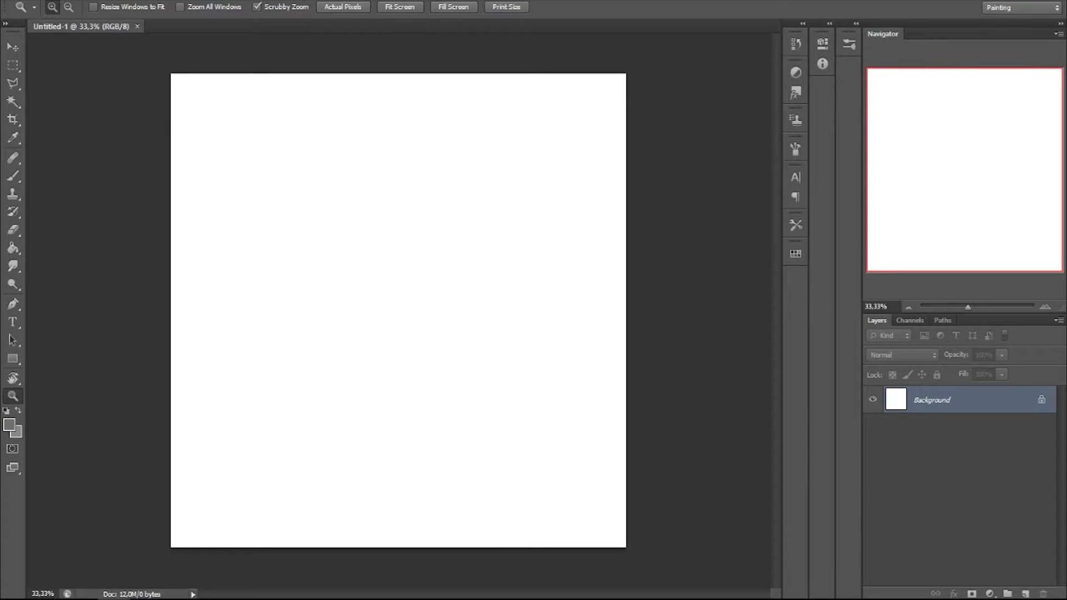
Place the IMG_0871 stone photo and scale it proportionally to about 14.25% so it covers the whole canvas.
left_click_drag(245, 599, 339, 295)
left_click_drag(626, 154, 728, 83)
left_click_drag(560, 265, 458, 346)
left_click_drag(627, 161, 737, 89)
left_click_drag(508, 286, 605, 270)
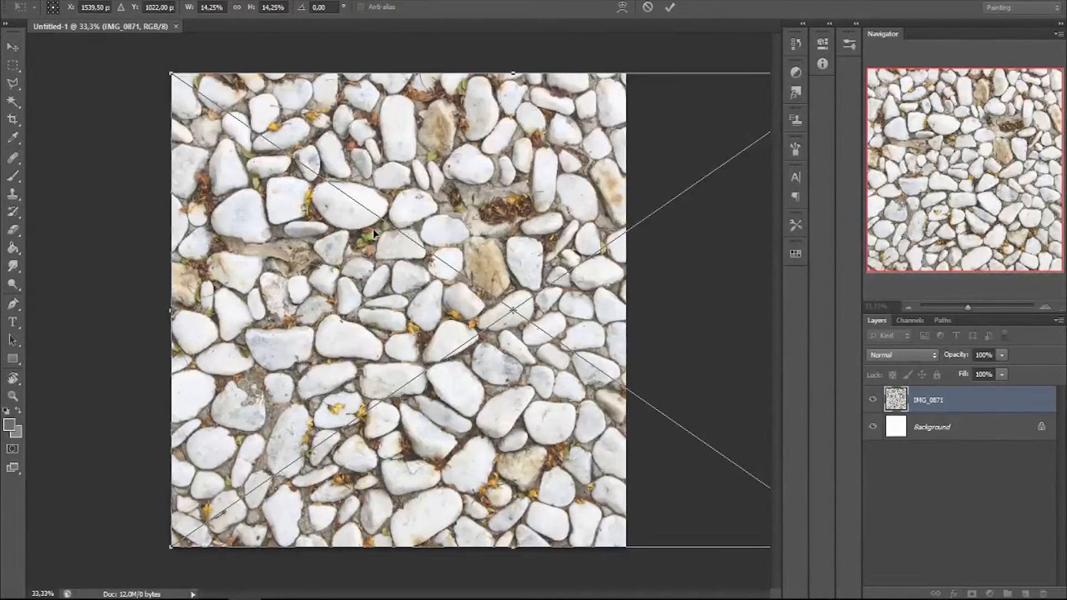
key("z")
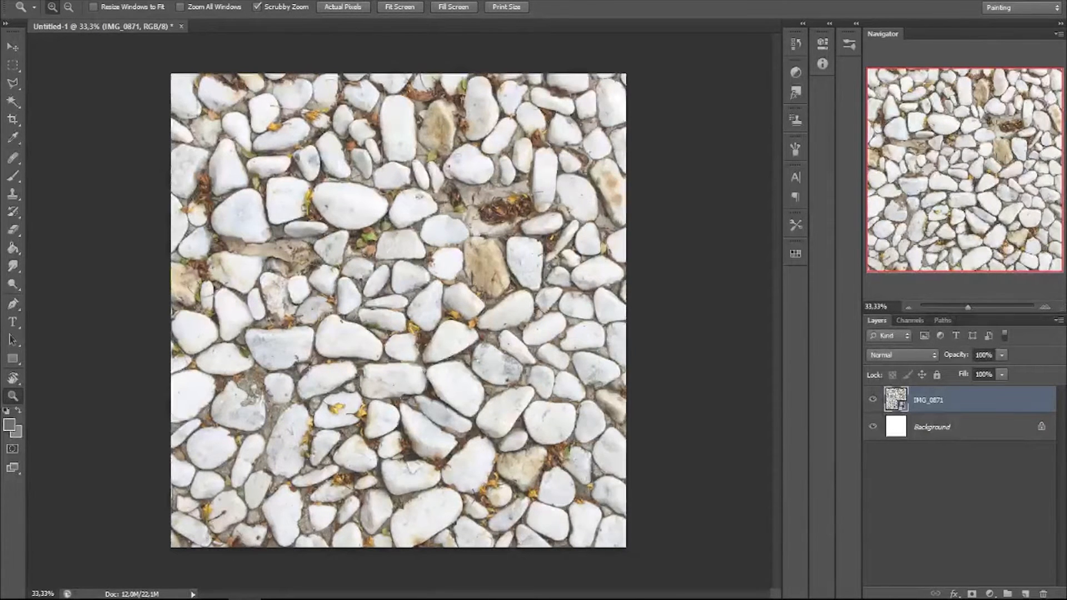
Place the IMG_0872 stone photo above it and enlarge it proportionally until it covers the whole canvas.
left_click_drag(0, 261, 376, 268)
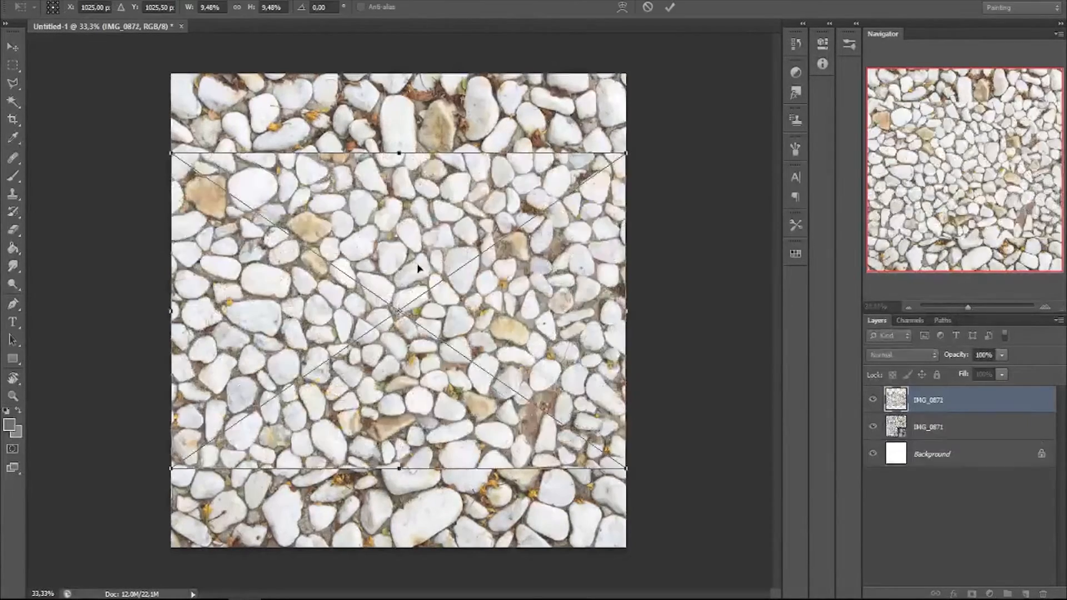
left_click_drag(629, 149, 816, 23)
left_click_drag(578, 252, 575, 328)
left_click_drag(172, 89, 145, 71)
mouse_move(323, 136)
left_mouse_down()
mouse_move(468, 149)
mouse_move(343, 144)
left_mouse_up()
key("z")
key("Return")
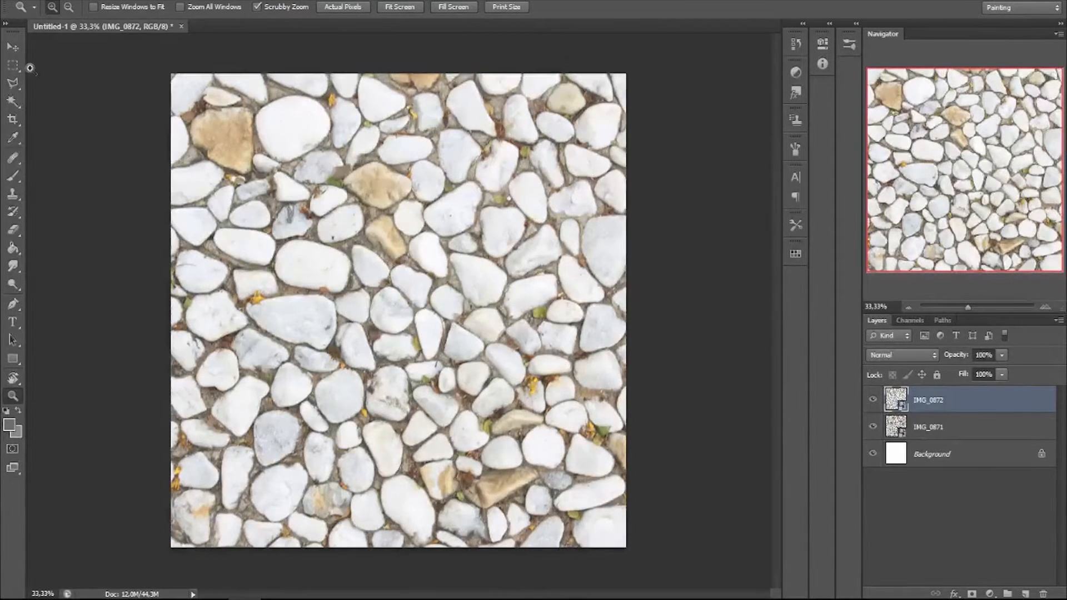
left_click(13, 65)
left_click_drag(154, 203, 647, 370)
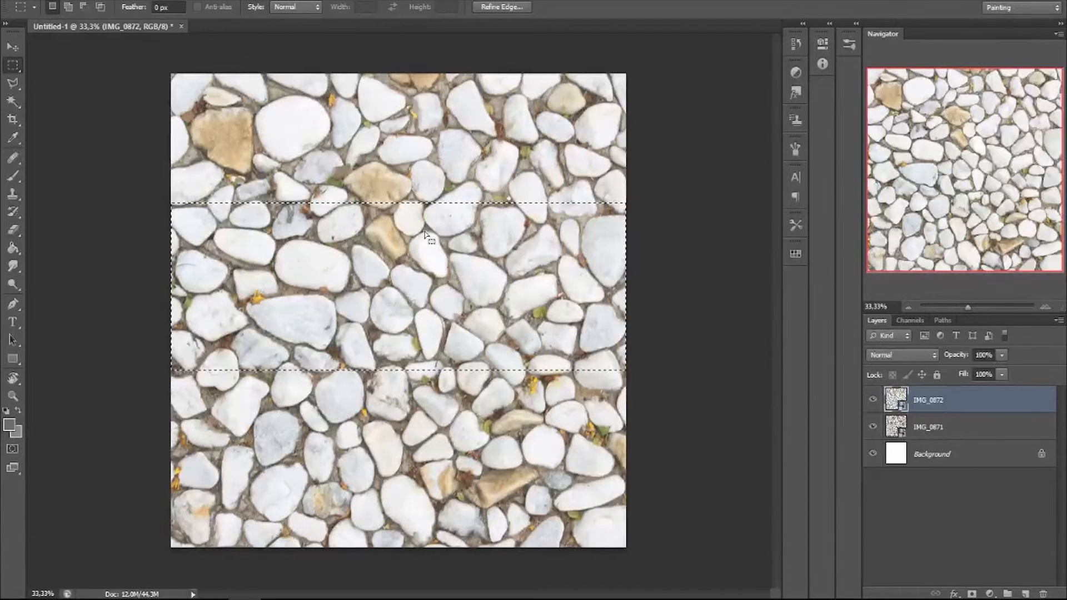
key("ctrl+d")
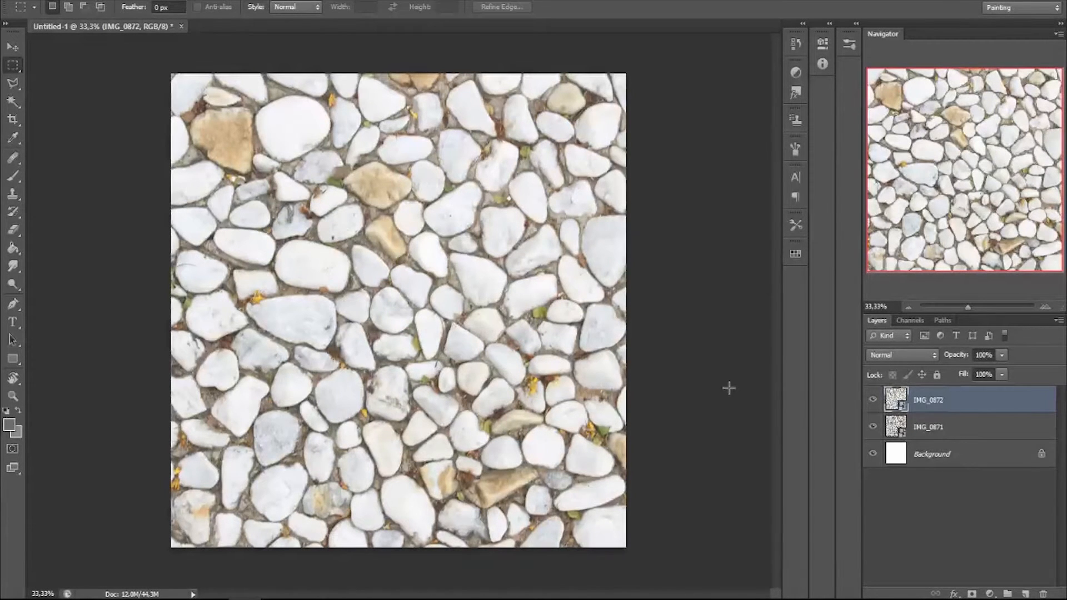
Rasterize the IMG_0872 layer and delete everything outside a full-width horizontal strip across its middle.
right_click(923, 406)
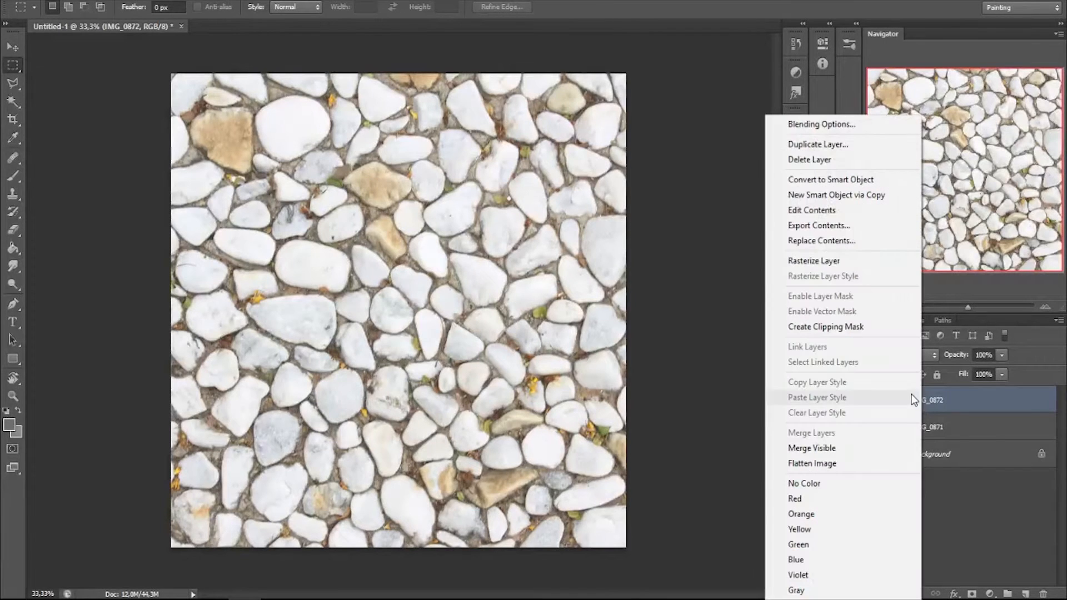
left_click(813, 264)
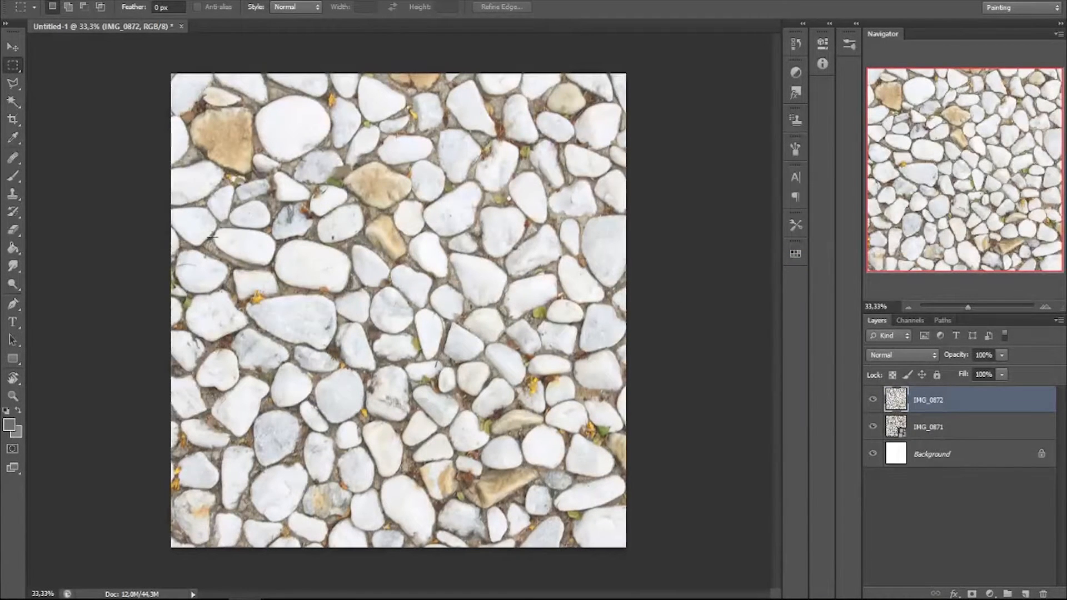
left_click_drag(160, 219, 643, 377)
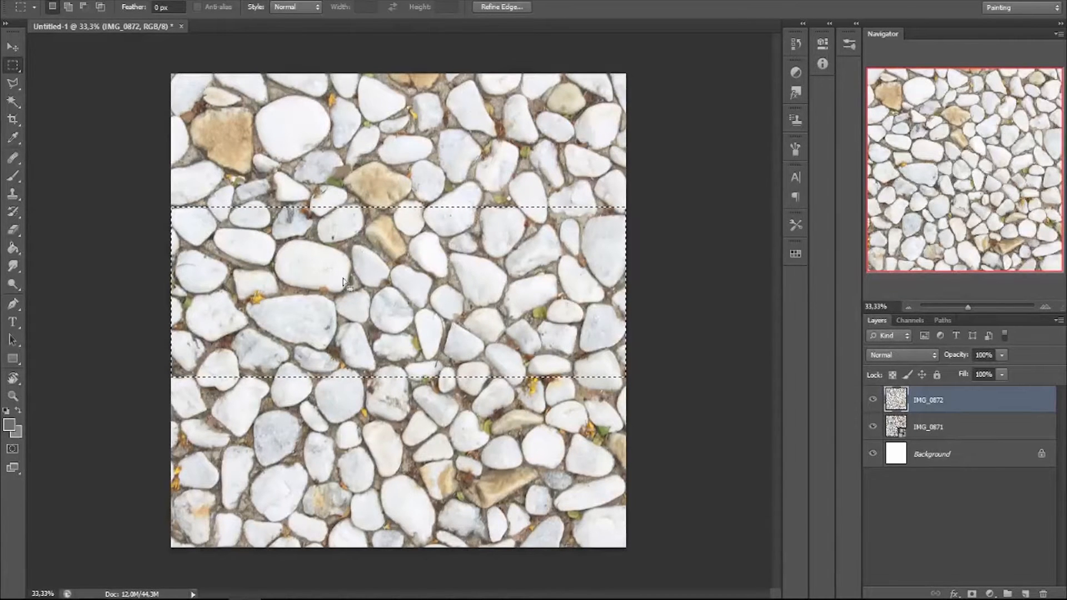
right_click(380, 295)
left_click(408, 317)
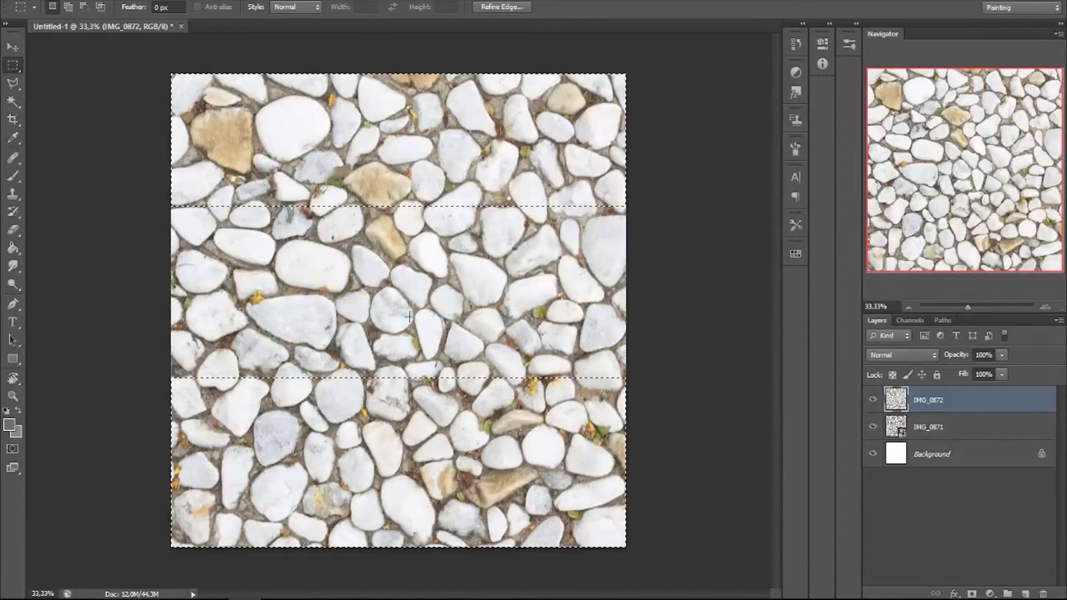
key("Delete")
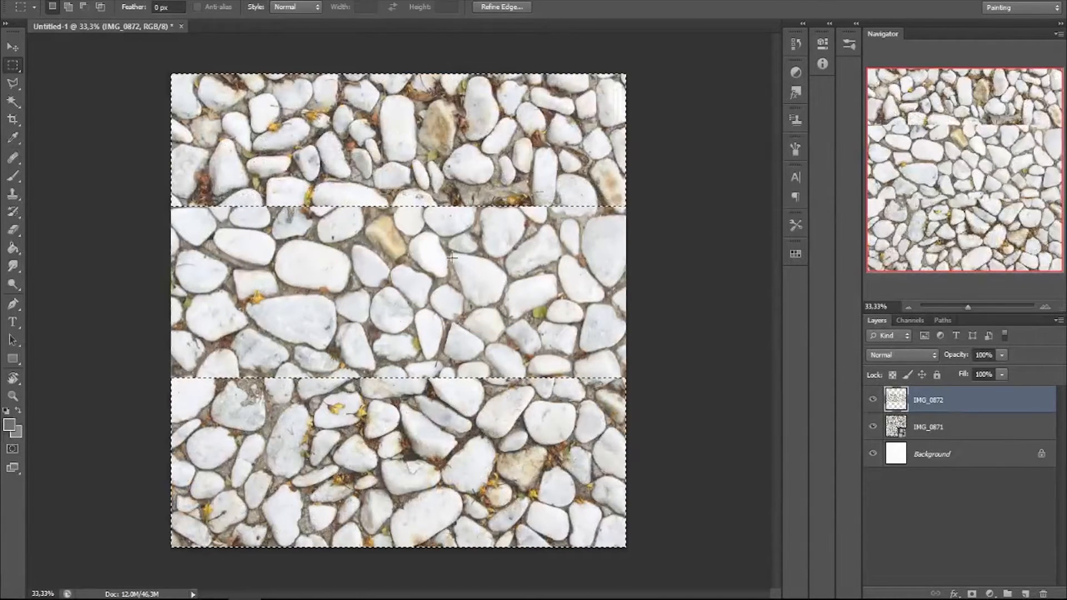
Hide the IMG_0871 layer and move the lower half of the stone strip up to the canvas's top edge.
left_click(873, 425)
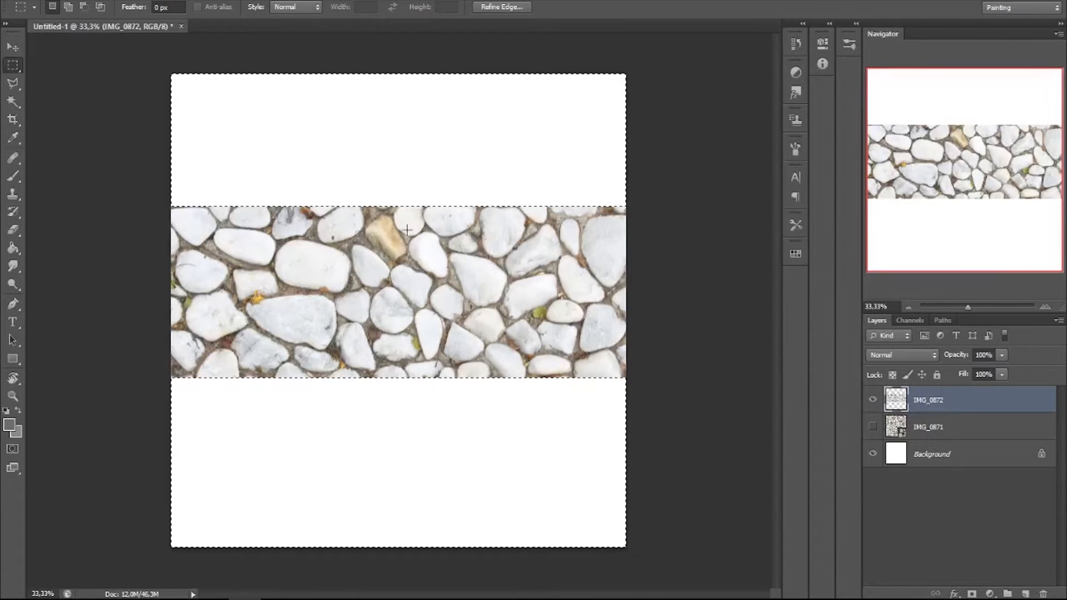
key("ctrl+d")
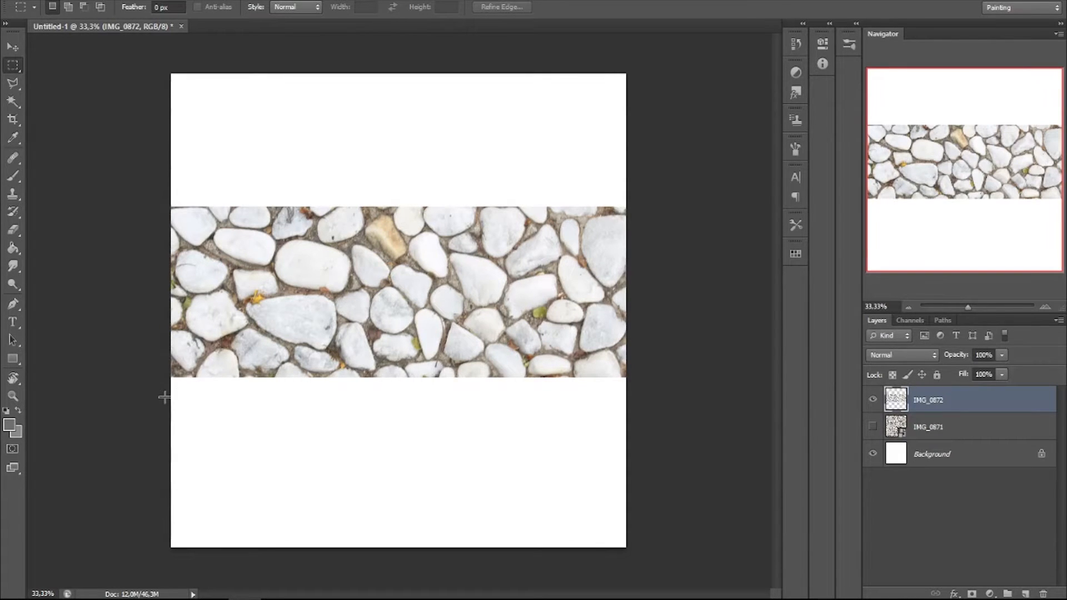
left_click_drag(493, 386, 669, 296)
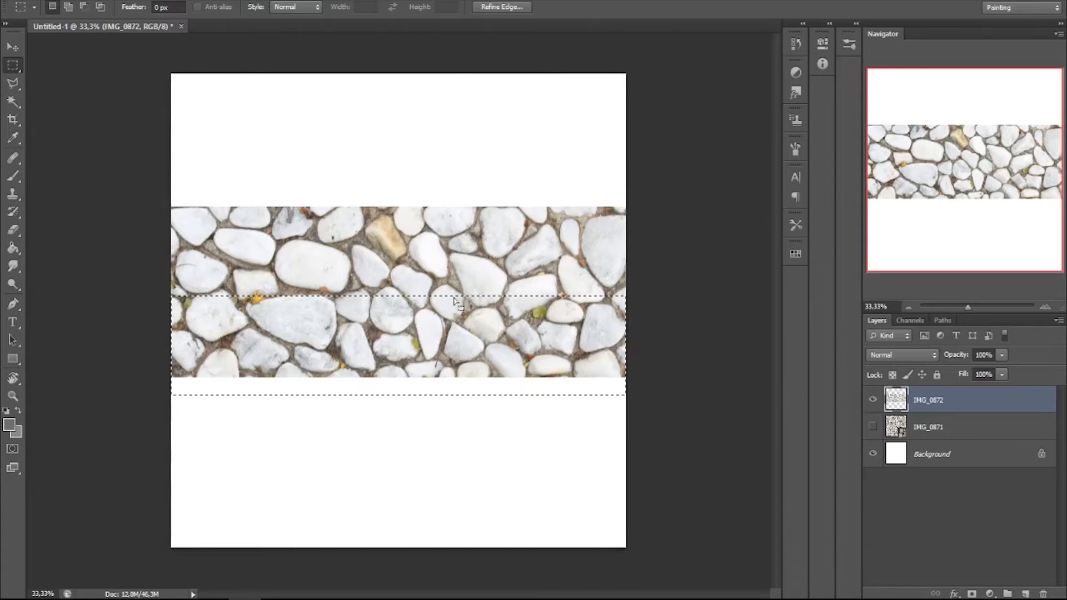
left_click(12, 46)
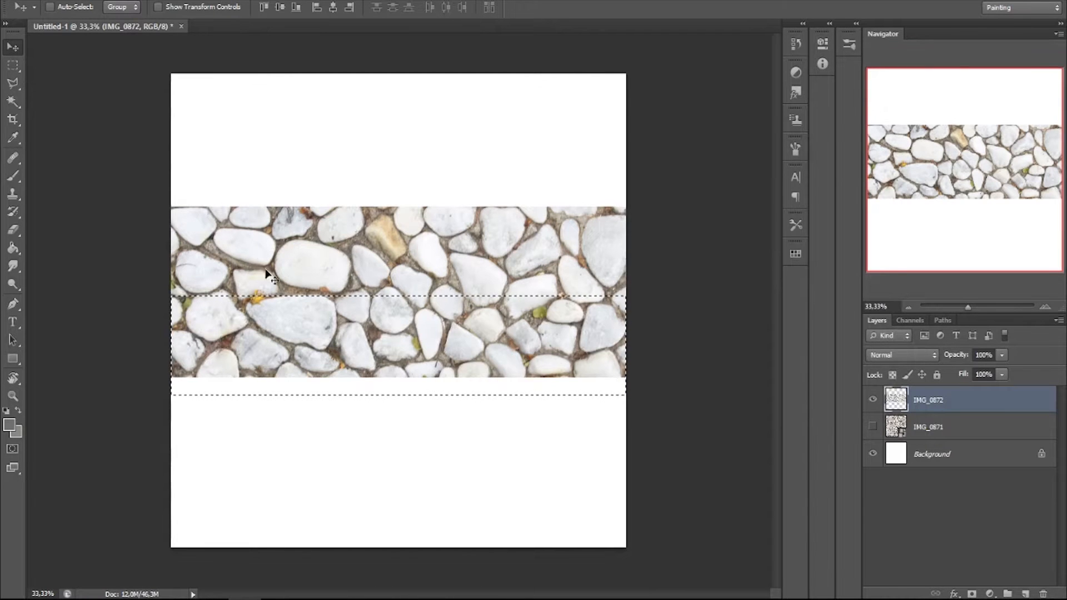
left_click_drag(300, 336, 393, 116)
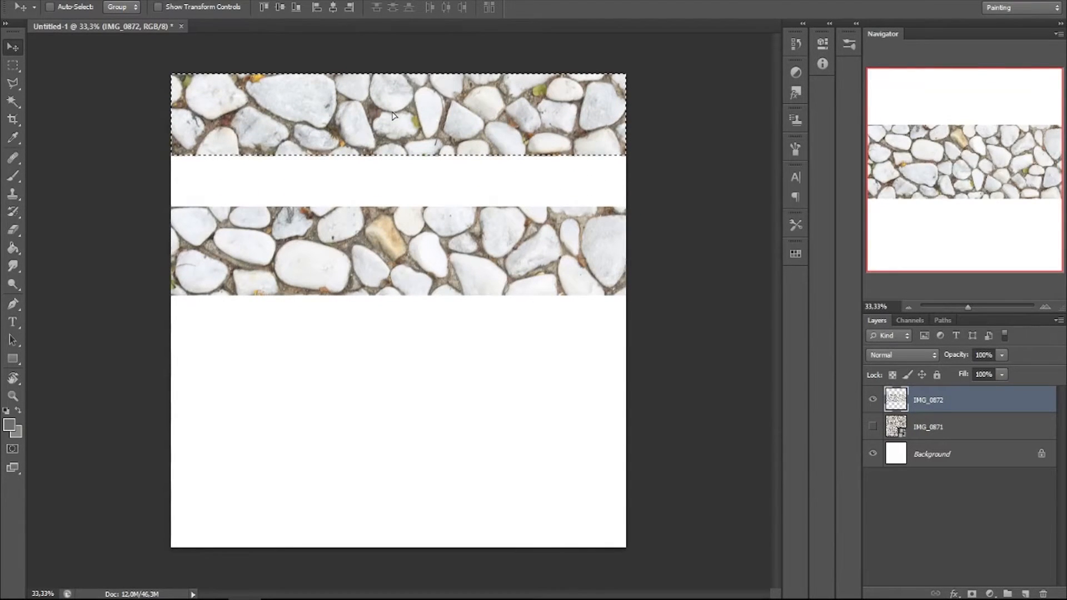
Fine-align the moved strip with the canvas's top-left corner and clear the selection.
key("z")
left_click_drag(193, 81, 376, 328)
left_click(11, 49)
left_click_drag(464, 414, 421, 422)
key("ctrl+d")
key("z")
left_click_drag(434, 349, 326, 364)
left_click_drag(558, 442, 329, 215)
key("ctrl+0")
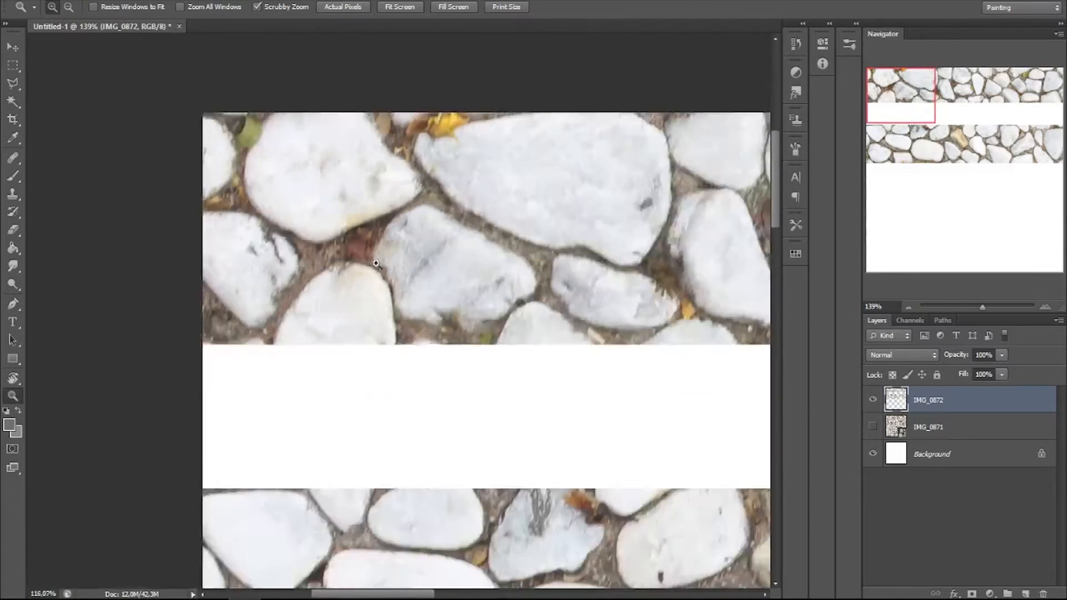
Select the remaining stone strip across the full width and move it down near the canvas's bottom edge.
left_click(12, 66)
left_click_drag(133, 173, 667, 307)
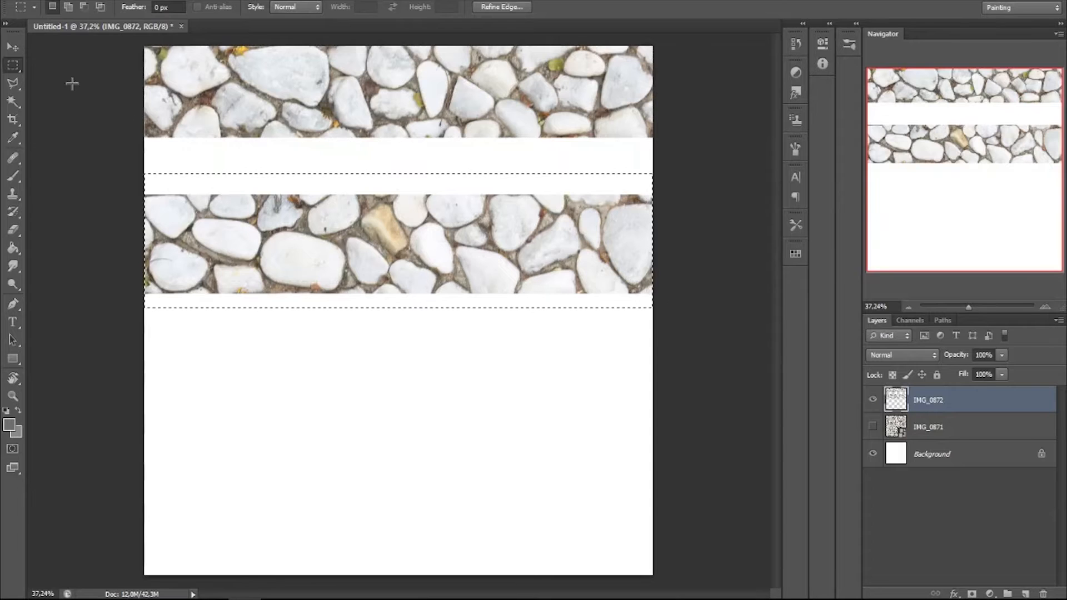
left_click(13, 47)
left_click_drag(305, 238, 340, 516)
key("z")
left_click_drag(175, 566, 512, 308)
left_click_drag(262, 393, 335, 383)
left_click(14, 47)
left_click_drag(346, 245, 350, 370)
left_click_drag(523, 346, 436, 366)
key("ctrl+alt+z")
key("ctrl+alt+z")
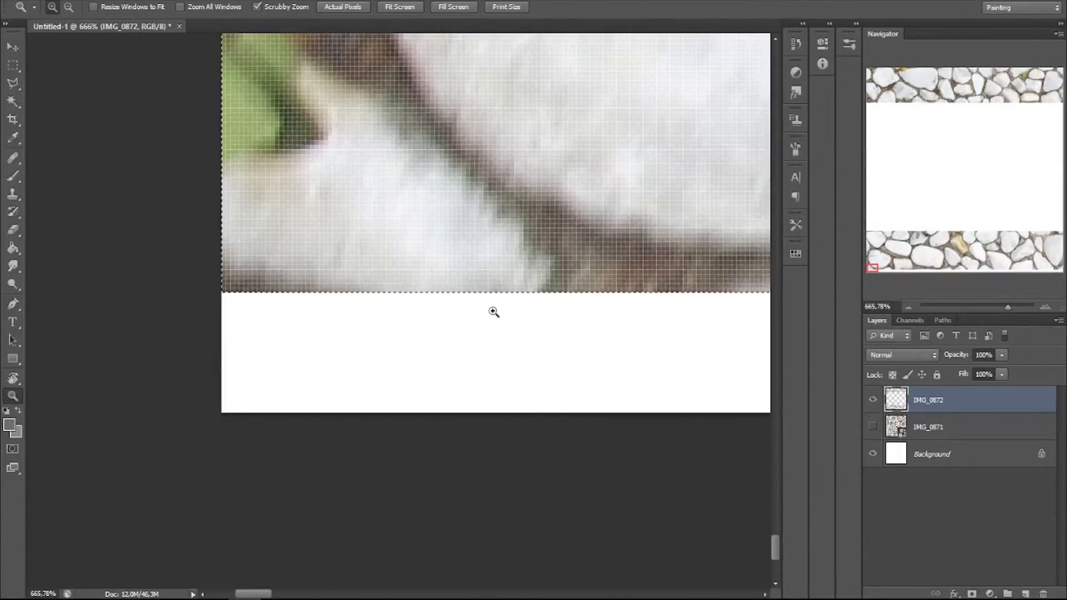
Align the lower strip flush with the canvas's bottom edge, deselect it and show the IMG_0871 layer.
left_click_drag(317, 167, 317, 280)
key("z")
left_click_drag(423, 289, 329, 302)
left_click_drag(579, 250, 231, 403)
left_click_drag(458, 358, 370, 379)
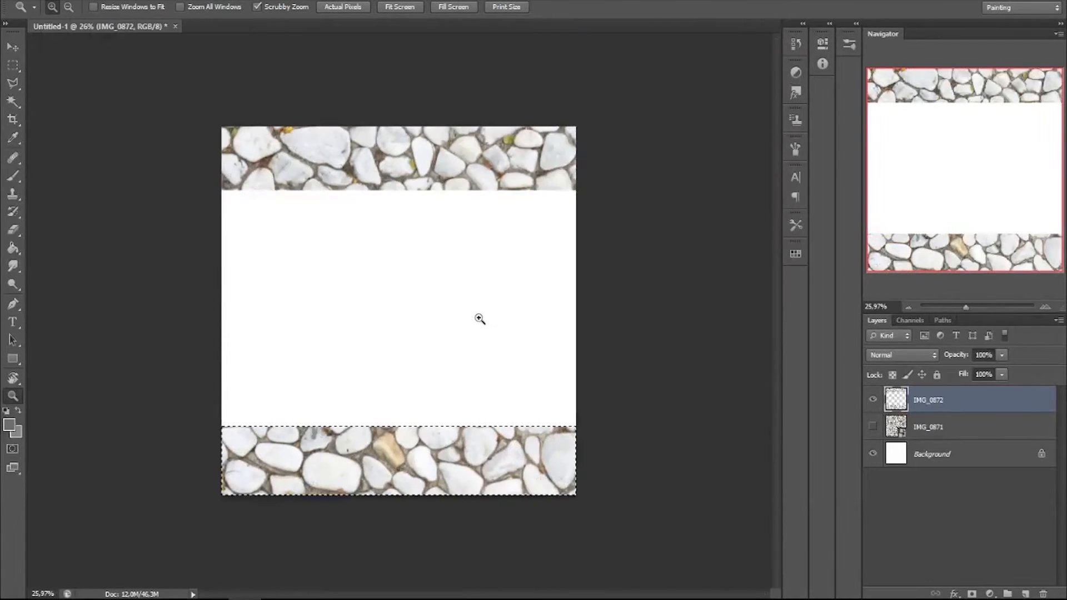
left_click(13, 66)
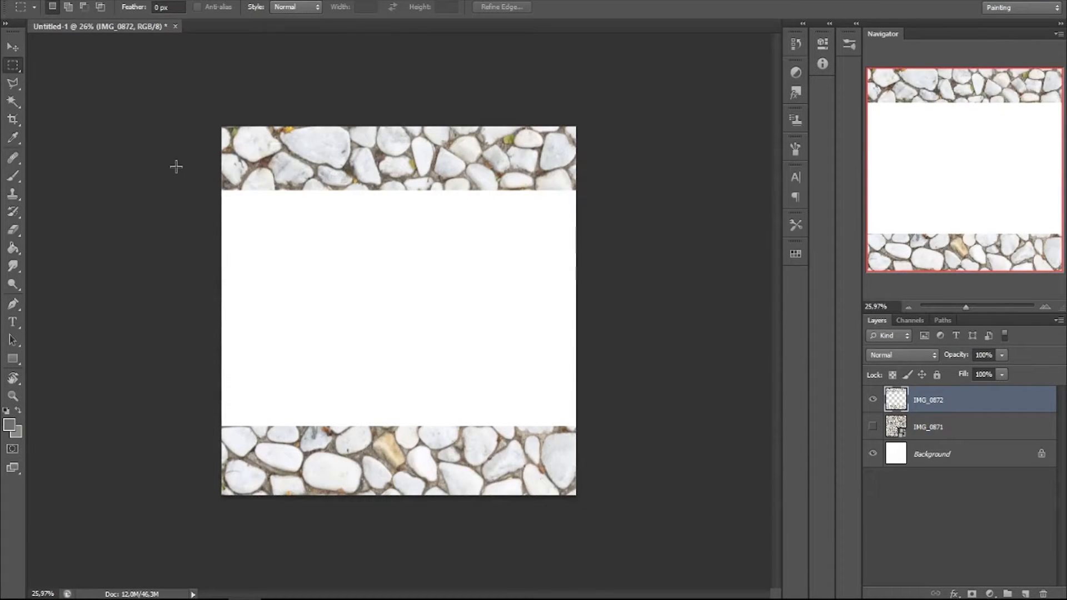
left_click(873, 427)
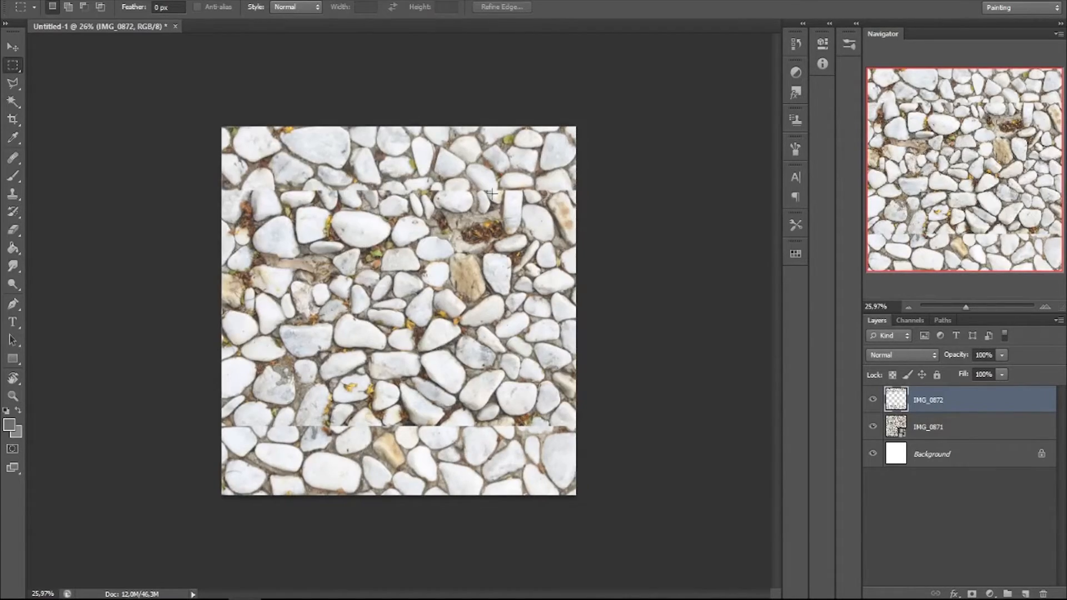
Begin a polygonal lasso outline on the IMG_0872 layer along the stone gaps of the upper strip, starting outside the canvas's left edge.
key("z")
left_click_drag(422, 180, 503, 187)
left_click_drag(167, 189, 537, 272)
mouse_move(537, 272)
left_mouse_down()
mouse_move(508, 280)
mouse_move(524, 280)
left_mouse_up()
left_click_drag(367, 265, 439, 353)
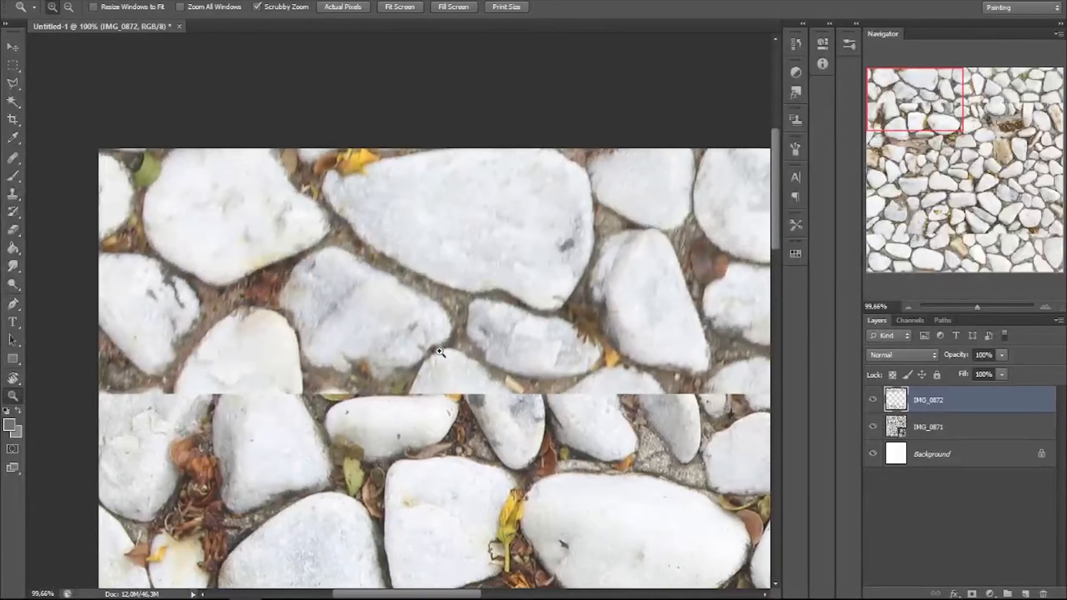
left_click(11, 82)
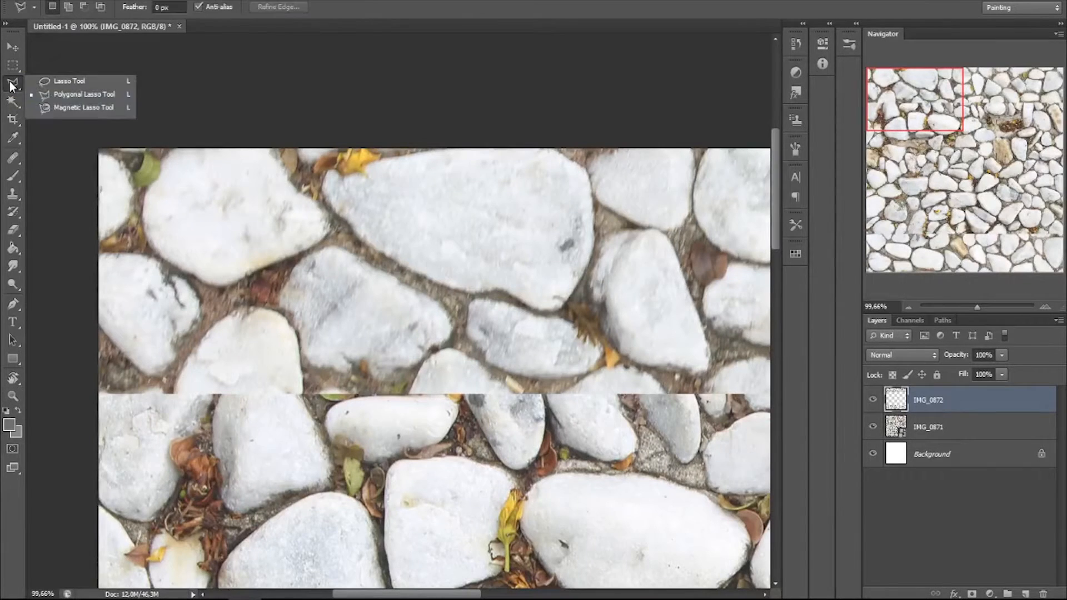
left_click(84, 94)
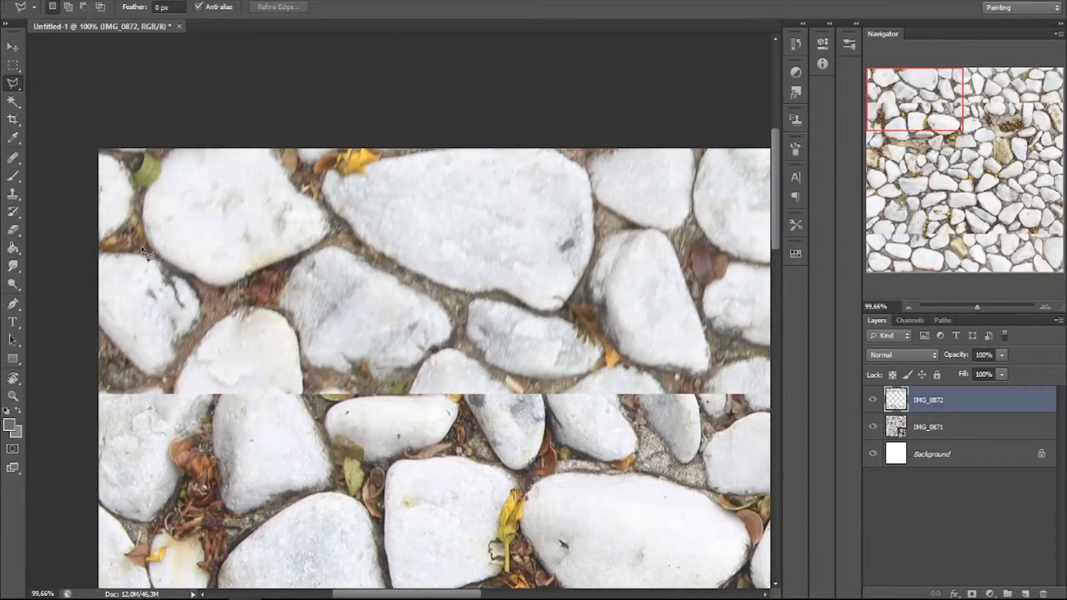
left_click(90, 254)
left_click(233, 298)
left_click(508, 383)
left_click(607, 362)
left_click(633, 364)
left_click_drag(686, 380, 206, 323)
left_click(194, 328)
left_click(294, 298)
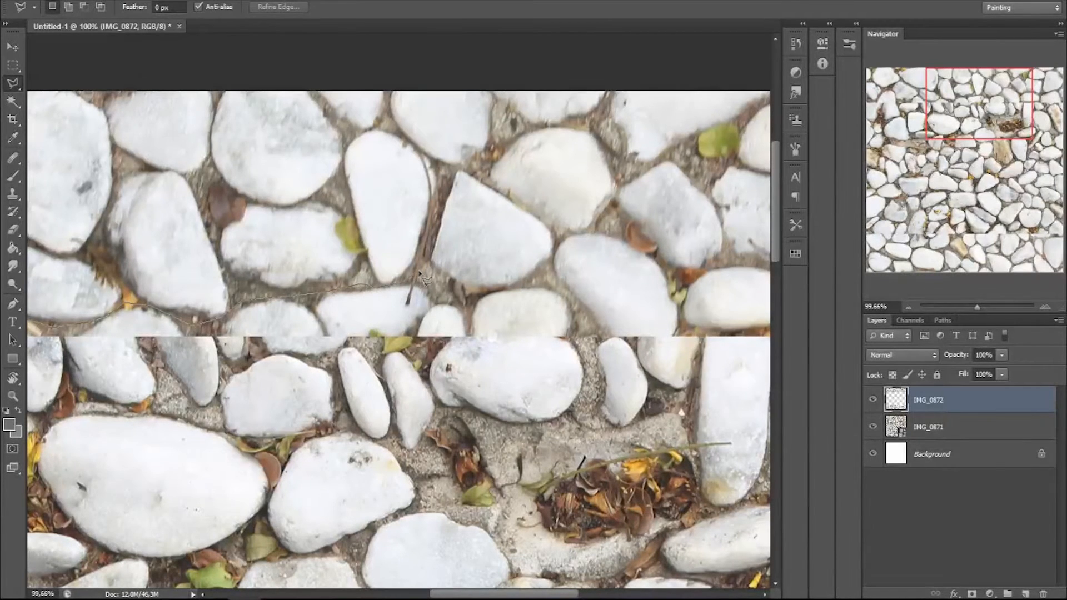
Continue the lasso outline along the upper strip's stone gaps past the canvas's right edge and down below the strip's seam.
left_click(471, 290)
left_click(511, 286)
left_click(594, 231)
mouse_move(611, 235)
left_mouse_down()
mouse_move(165, 222)
mouse_move(208, 227)
mouse_move(240, 271)
mouse_move(266, 254)
left_mouse_up()
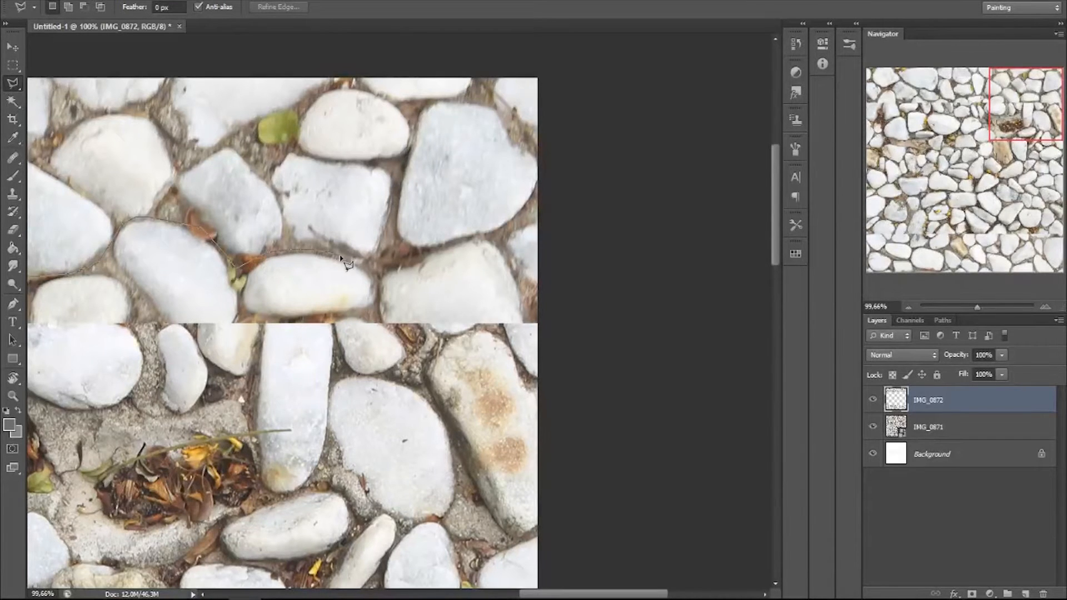
left_click_drag(413, 257, 449, 246)
left_click(547, 201)
left_click(547, 365)
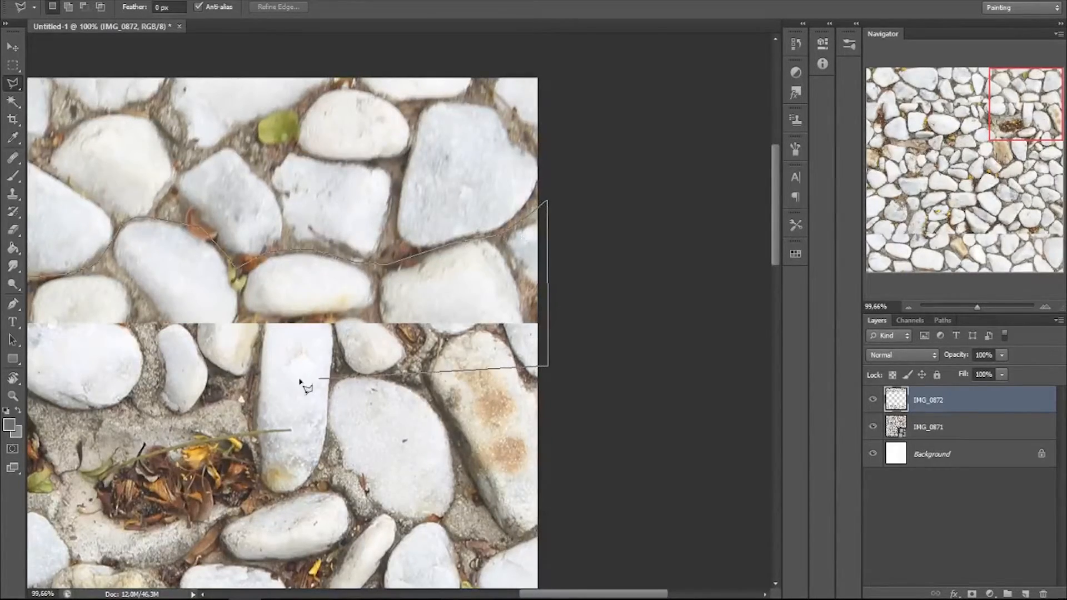
Close the outline back beneath the upper seam, delete the enclosed lower part of the strip and clear the selection.
left_click_drag(260, 379, 655, 332)
left_click_drag(262, 328, 689, 298)
left_click_drag(248, 299, 618, 302)
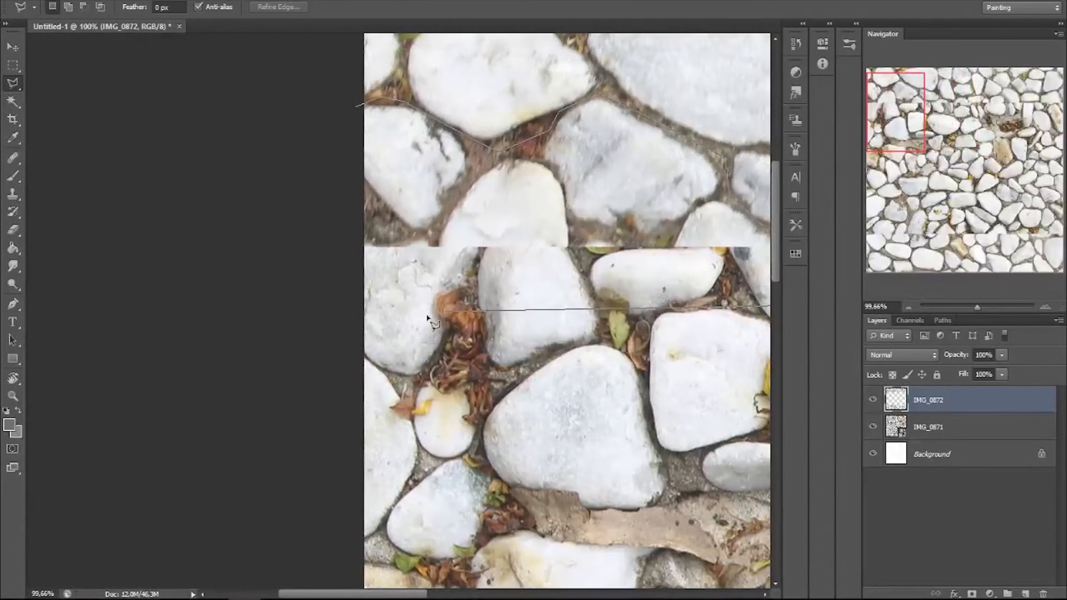
left_click(346, 290)
left_click(356, 108)
left_click_drag(567, 167, 277, 174)
left_click_drag(606, 223, 512, 224)
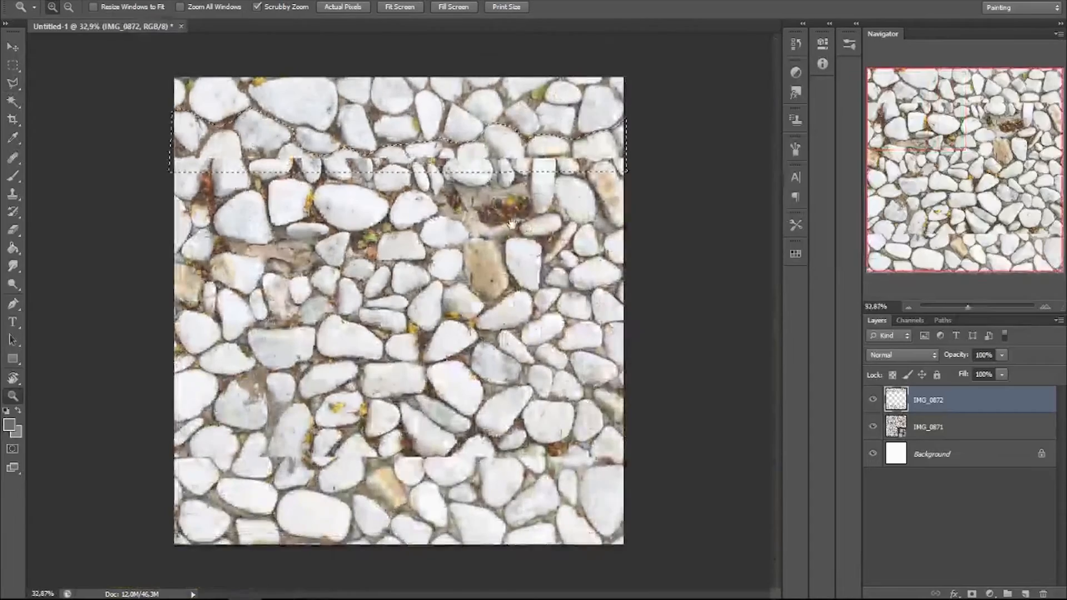
key("ctrl+d")
key("m")
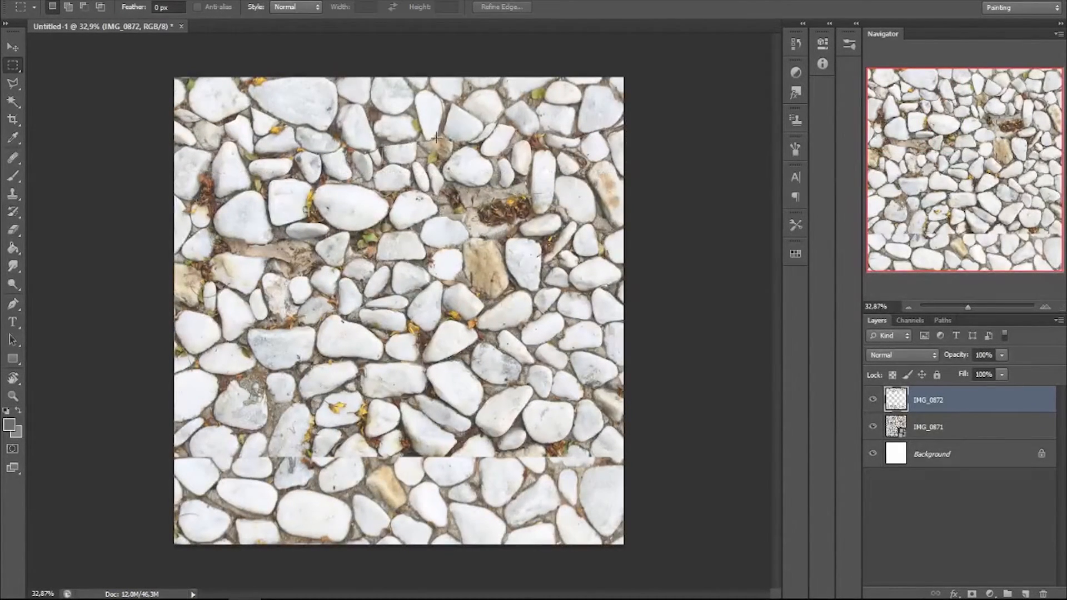
Set up the Eraser with a soft 88 px brush at 0% hardness for the upper strip's cut edge.
key("z")
left_click_drag(312, 113, 376, 210)
left_click_drag(435, 245, 374, 271)
left_click_drag(507, 272, 446, 245)
left_click(444, 242)
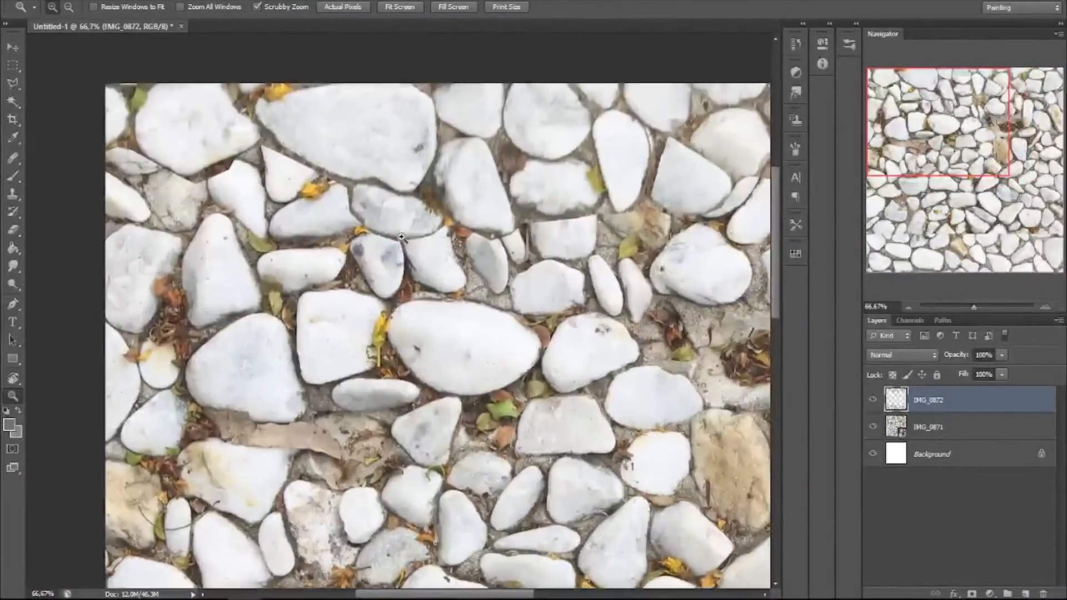
left_click(418, 244)
left_click(13, 229)
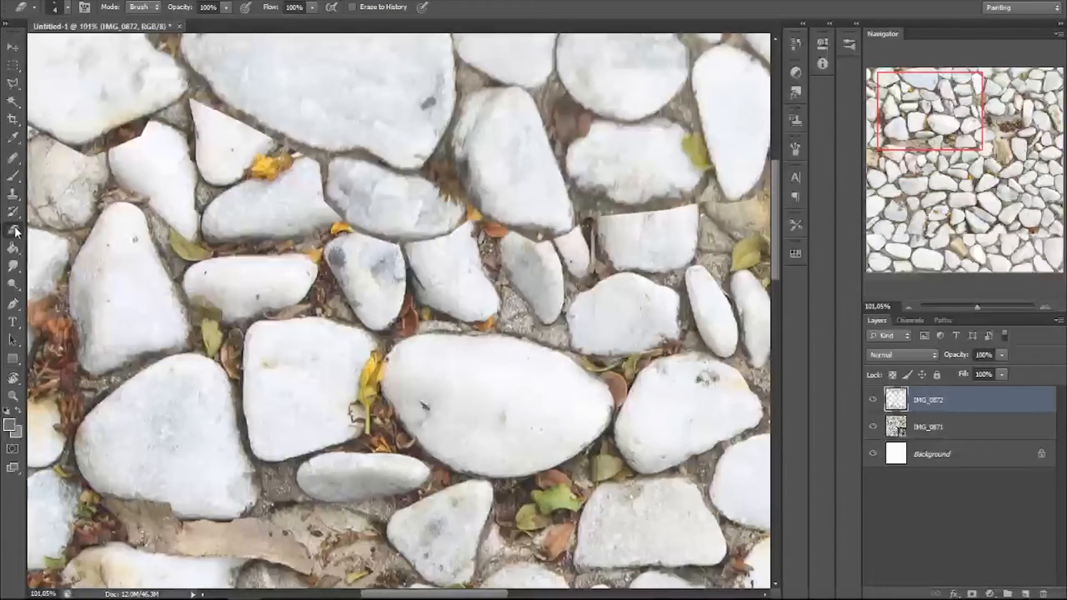
right_click(309, 216)
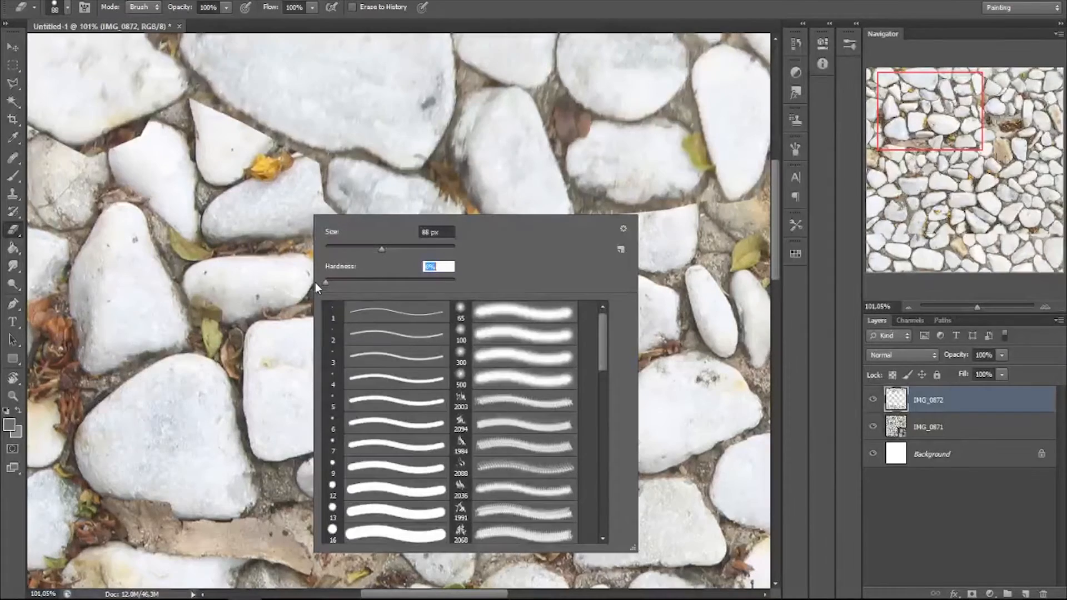
key("Return")
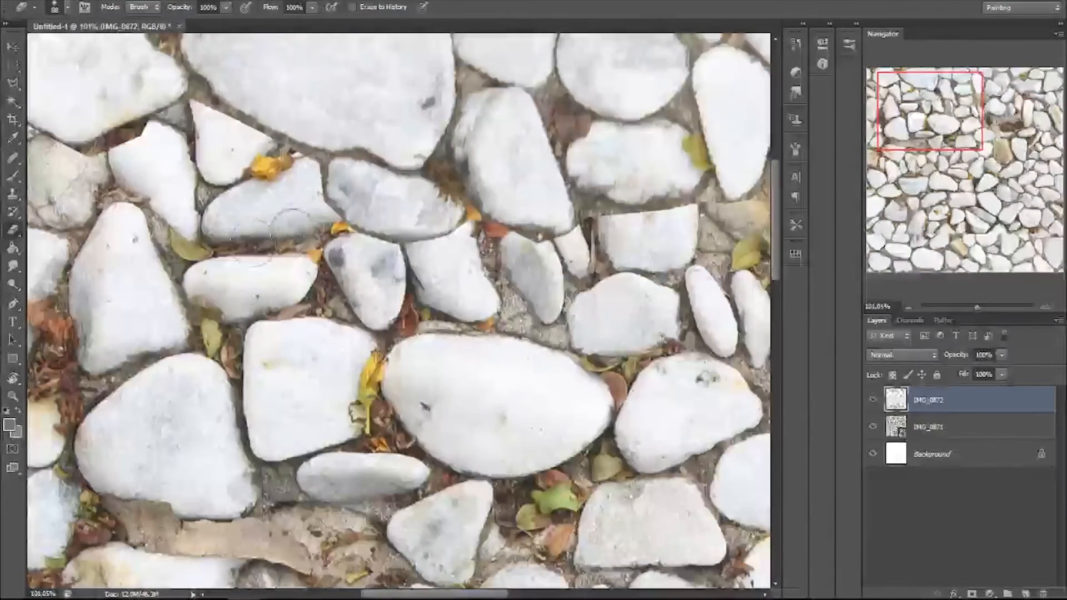
Erase softly along the upper strip's hard cut edge, working across to the canvas's right side.
mouse_move(307, 216)
left_mouse_down()
mouse_move(307, 178)
mouse_move(340, 240)
mouse_move(345, 226)
mouse_move(434, 259)
mouse_move(391, 255)
mouse_move(474, 237)
mouse_move(550, 251)
mouse_move(482, 239)
left_mouse_up()
left_click_drag(562, 233, 354, 265)
mouse_move(484, 236)
left_mouse_down()
mouse_move(394, 237)
mouse_move(581, 219)
left_mouse_up()
mouse_move(722, 186)
left_mouse_down()
mouse_move(415, 249)
mouse_move(656, 282)
left_mouse_up()
left_click_drag(673, 303, 392, 324)
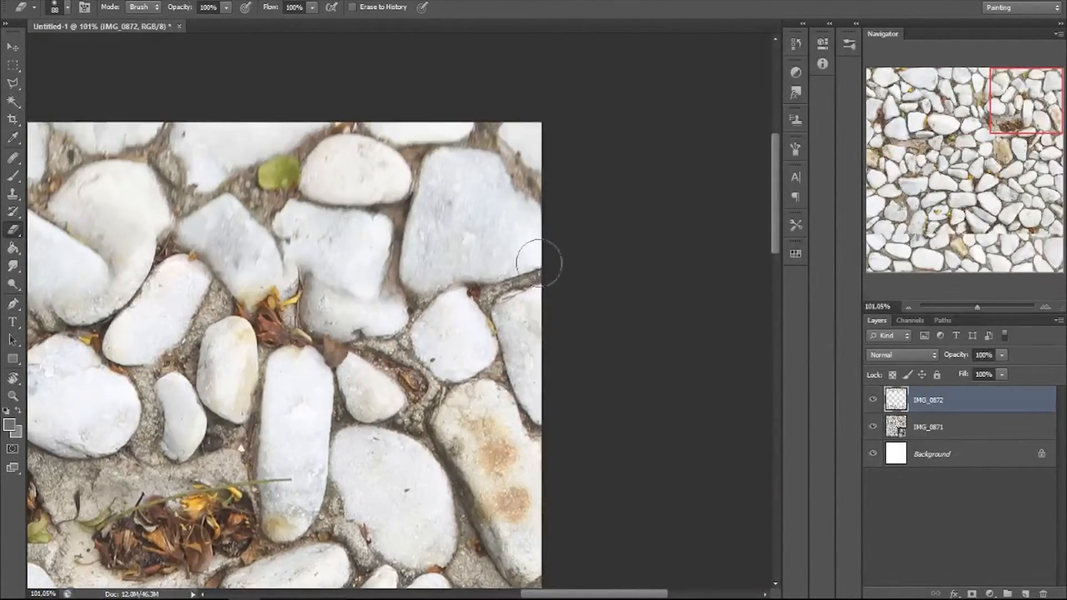
Refine the upper strip's blend with soft eraser strokes around the overlapping stones near the canvas's right edge.
key("z")
left_click_drag(497, 277, 525, 218)
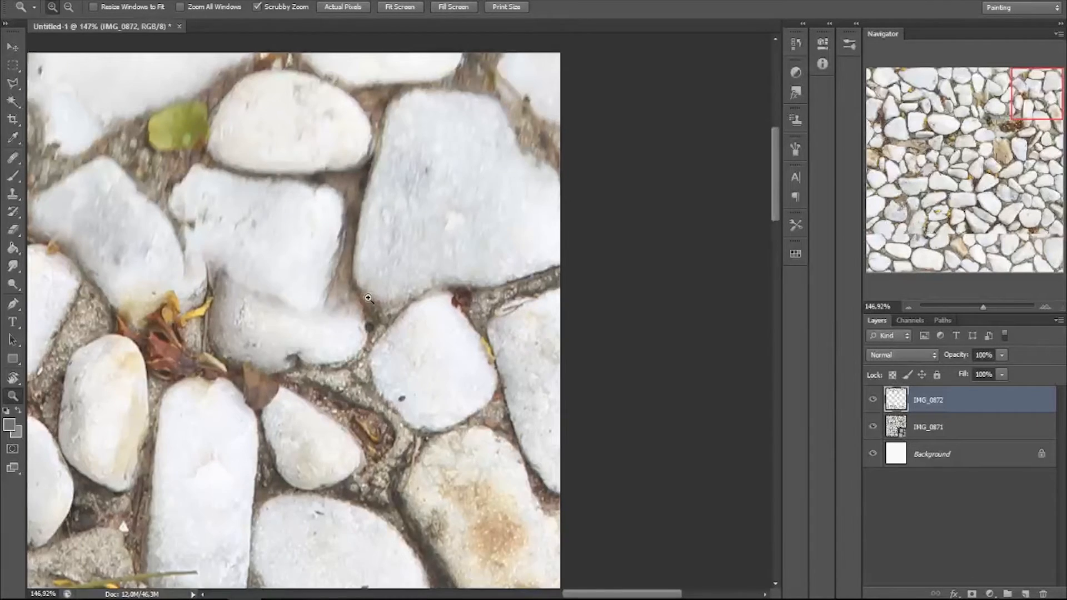
mouse_move(368, 298)
left_mouse_down()
mouse_move(293, 293)
mouse_move(272, 317)
mouse_move(444, 325)
left_mouse_up()
key("e")
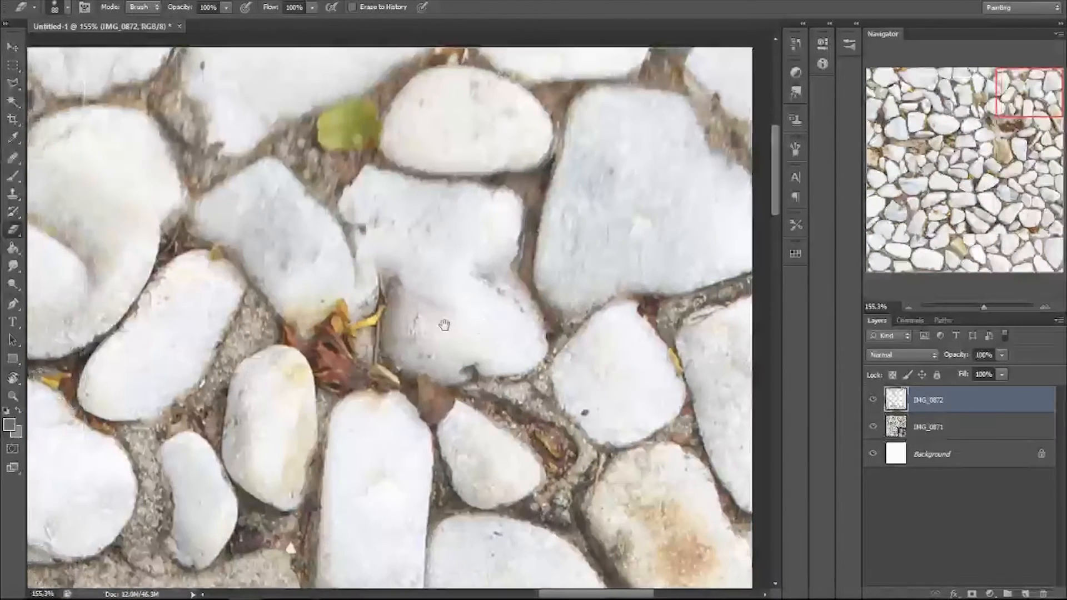
left_click_drag(324, 303, 344, 286)
left_click_drag(245, 336, 524, 264)
mouse_move(385, 268)
left_mouse_down()
mouse_move(365, 219)
mouse_move(340, 198)
left_mouse_up()
mouse_move(617, 148)
left_mouse_down()
mouse_move(461, 197)
mouse_move(600, 204)
left_mouse_up()
left_click_drag(455, 146, 360, 133)
left_click_drag(406, 190, 239, 191)
left_click_drag(361, 125, 467, 125)
Erase the leftover hard edges around the stones in the middle of the upper strip's cut.
left_click_drag(310, 191, 227, 161)
left_click_drag(356, 167, 250, 167)
left_click_drag(206, 100, 311, 100)
left_click_drag(524, 226, 533, 214)
right_click(549, 220)
key("Escape")
key("z")
left_click_drag(595, 245, 500, 245)
left_click_drag(496, 234, 594, 234)
key("e")
left_click_drag(389, 106, 581, 191)
mouse_move(467, 165)
left_mouse_down()
mouse_move(418, 137)
mouse_move(483, 192)
left_mouse_up()
Soften the remaining cut edges around the stones at the left part of the upper strip.
key("z")
left_click_drag(436, 152, 528, 153)
key("e")
left_click_drag(285, 229, 202, 244)
key("z")
left_click_drag(290, 252, 233, 253)
key("e")
mouse_move(355, 223)
left_mouse_down()
mouse_move(416, 223)
mouse_move(514, 181)
left_mouse_up()
mouse_move(328, 240)
left_mouse_down()
mouse_move(257, 224)
mouse_move(195, 181)
left_mouse_up()
Start a polygonal lasso outline along the lower strip's stone gaps, from outside the canvas's right edge to its middle.
key("z")
mouse_move(281, 218)
left_mouse_down()
mouse_move(195, 217)
mouse_move(305, 421)
left_mouse_up()
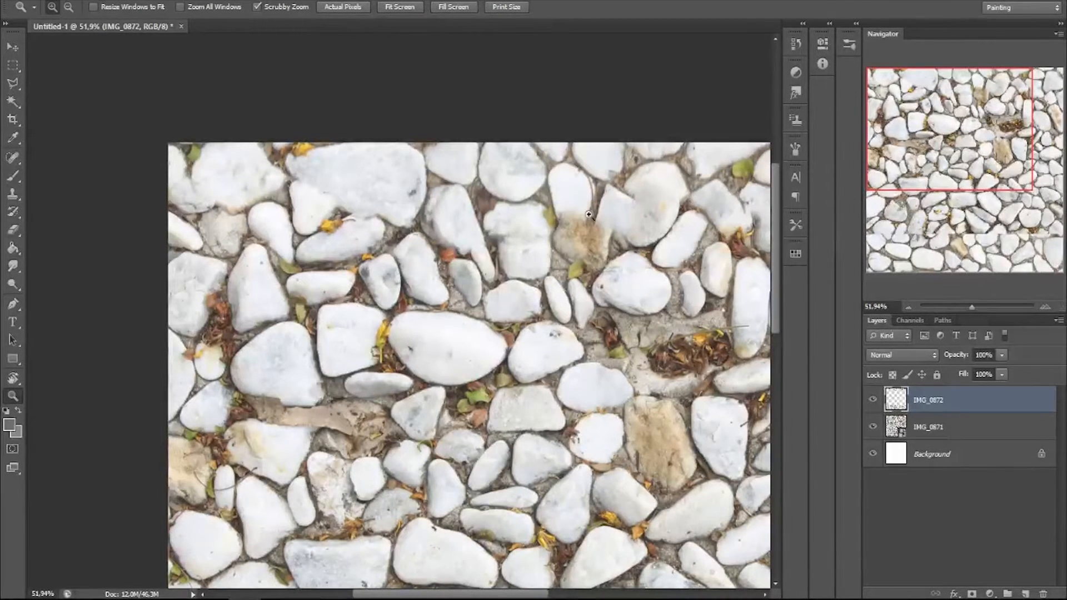
left_click_drag(561, 430, 574, 432)
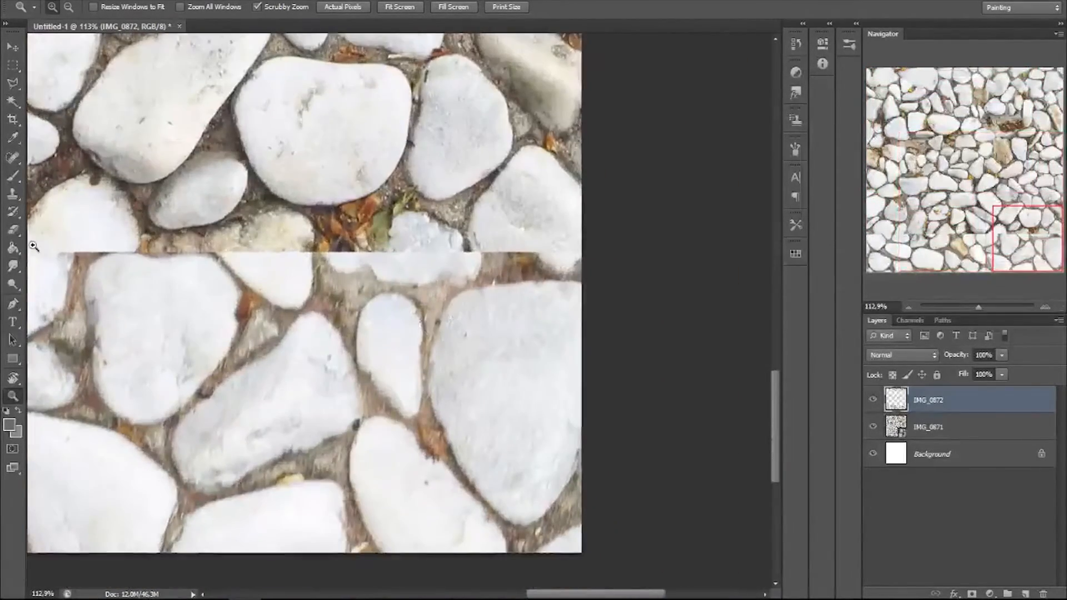
key("l")
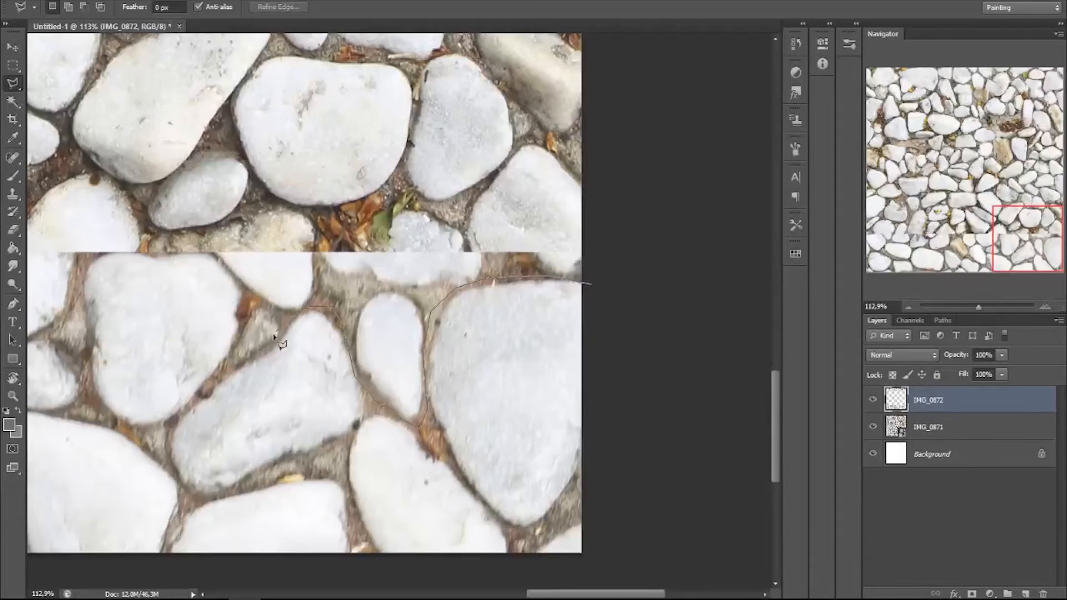
left_click_drag(72, 369, 326, 343)
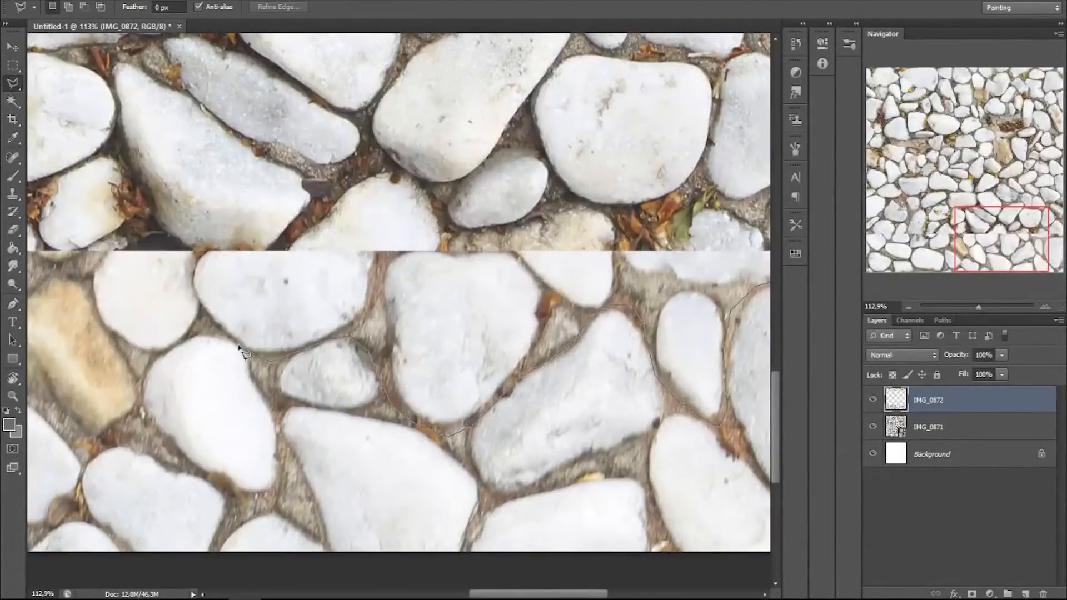
left_click(102, 440)
left_click(64, 433)
left_click_drag(64, 434, 321, 462)
left_click(252, 403)
left_click(141, 406)
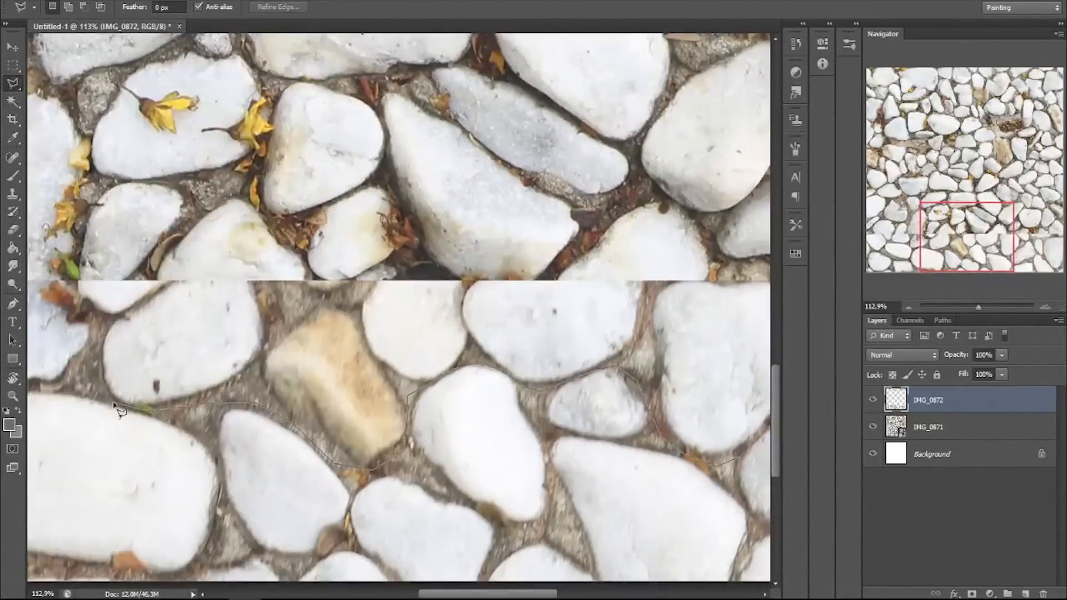
Extend the lasso outline along the lower strip's stone gaps past the canvas's left edge and up above the seam.
left_click(46, 385)
left_click_drag(44, 382, 344, 405)
left_click(272, 424)
left_click(70, 375)
left_click(45, 392)
left_click_drag(46, 393, 389, 403)
left_click(356, 446)
left_click(322, 456)
left_click(167, 263)
left_click_drag(167, 262, 135, 107)
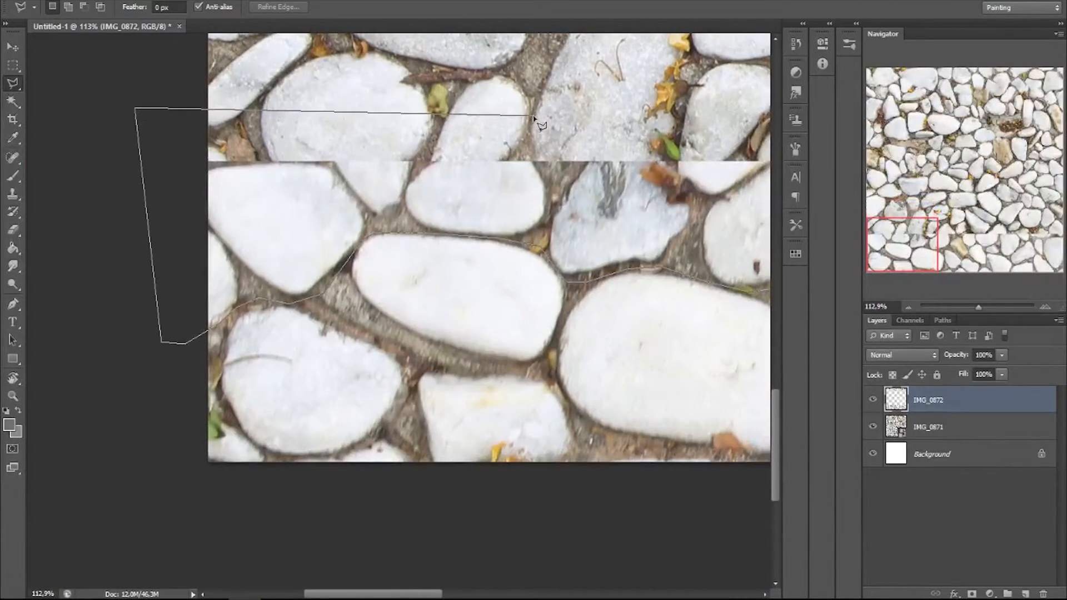
Close the outline above the lower seam, delete the enclosed upper part of the strip and clear the selection.
left_click_drag(674, 131, 29, 128)
left_click_drag(522, 132, 126, 156)
left_click_drag(655, 153, 254, 174)
left_click(444, 237)
left_click_drag(445, 237, 579, 239)
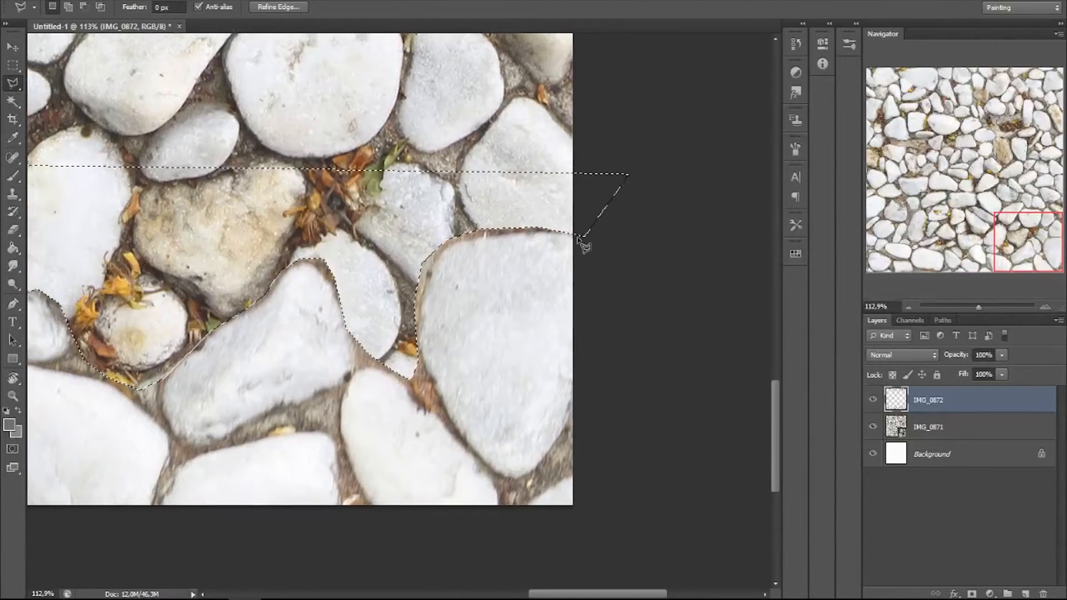
key("z")
left_click_drag(422, 274, 339, 278)
left_click_drag(403, 290, 677, 255)
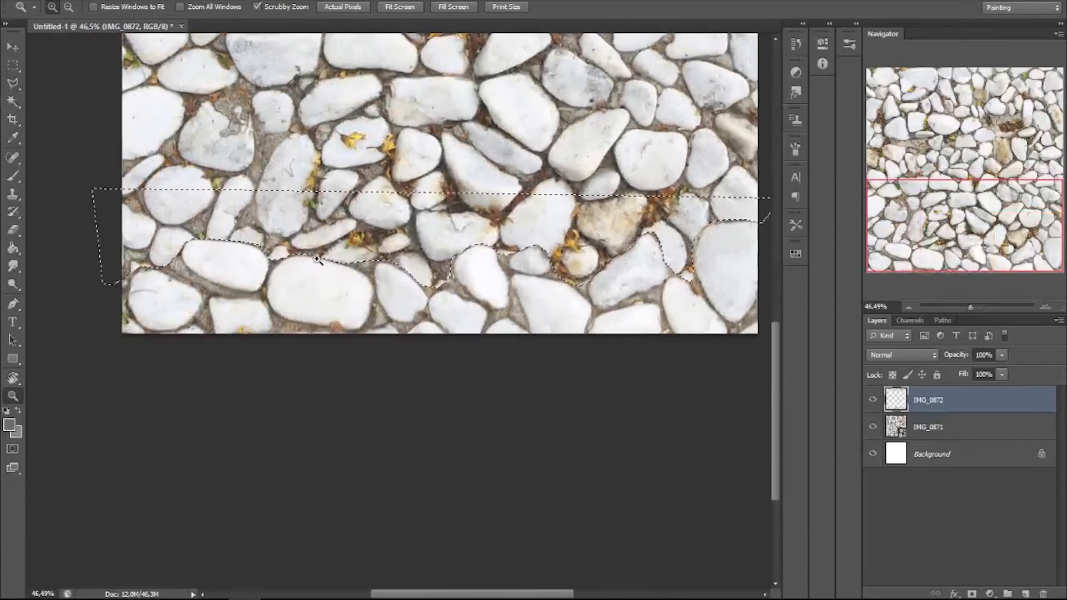
key("m")
key("ctrl+d")
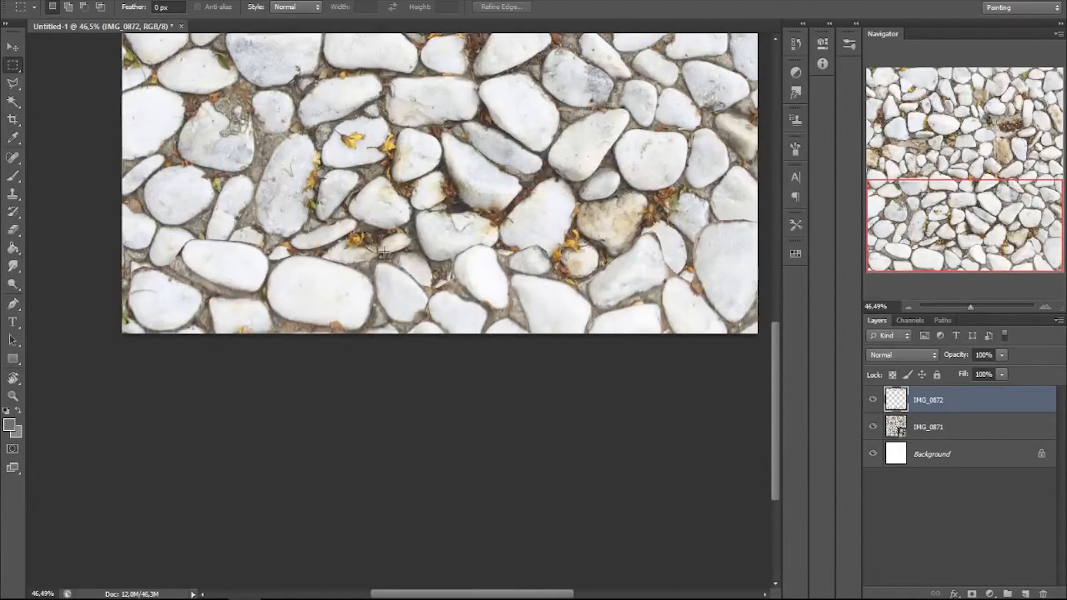
Soften the lower strip's cut edge with the Eraser around the stones near the canvas's bottom-right corner.
left_click_drag(535, 279, 312, 366)
key("z")
left_click_drag(508, 344, 656, 345)
left_click_drag(375, 358, 346, 336)
key("e")
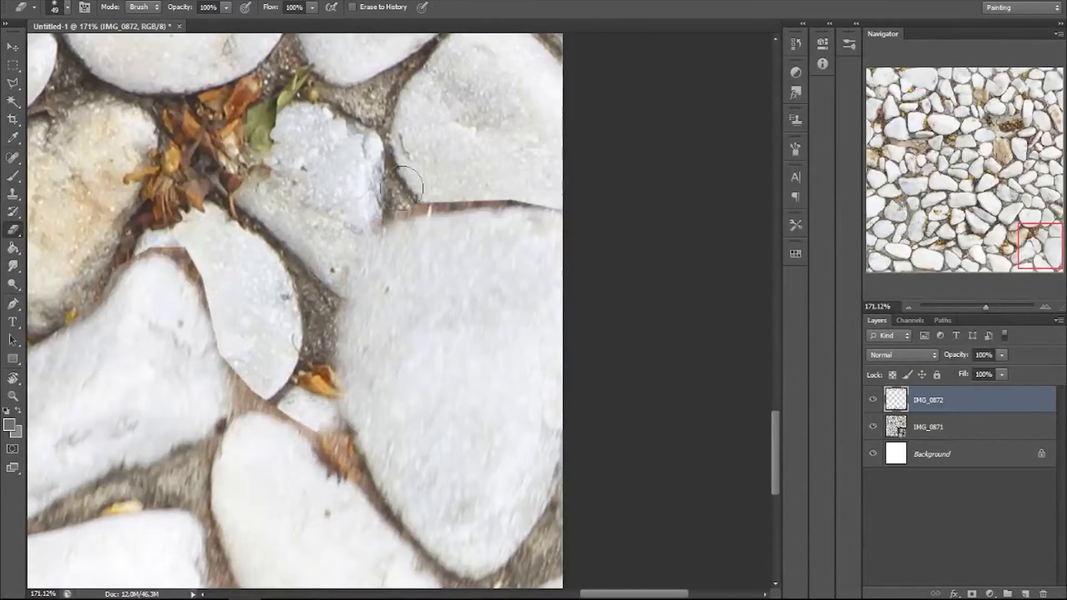
mouse_move(459, 179)
left_mouse_down()
mouse_move(439, 209)
mouse_move(360, 239)
mouse_move(444, 261)
mouse_move(515, 259)
left_mouse_up()
key("z")
left_click_drag(334, 276, 507, 260)
key("e")
mouse_move(267, 262)
left_mouse_down()
mouse_move(357, 398)
mouse_move(334, 419)
left_mouse_up()
mouse_move(187, 268)
left_mouse_down()
mouse_move(449, 265)
mouse_move(214, 479)
left_mouse_up()
Continue erasing the hard edge around the lower strip's stones just inward from the canvas's right side.
key("z")
left_click_drag(399, 303, 368, 303)
key("e")
mouse_move(284, 439)
left_mouse_down()
mouse_move(307, 452)
mouse_move(264, 448)
left_mouse_up()
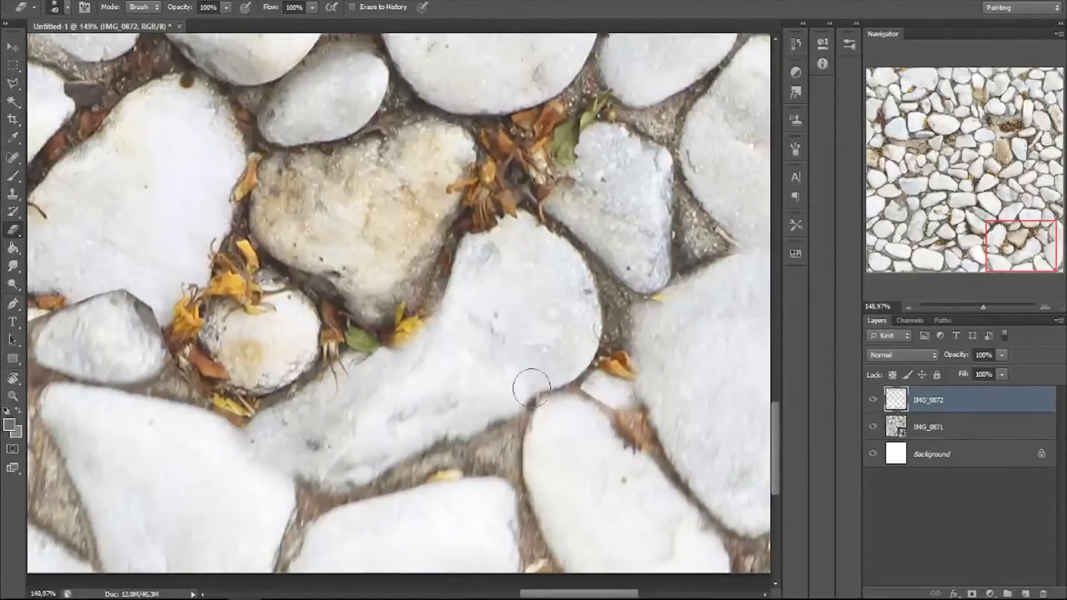
key("z")
left_click_drag(384, 449, 267, 449)
left_click_drag(544, 557, 653, 557)
key("e")
mouse_move(325, 422)
left_mouse_down()
mouse_move(333, 450)
mouse_move(238, 434)
mouse_move(189, 402)
mouse_move(362, 349)
left_mouse_up()
Try erasing further along the lower strip's cut edge and undo the last strokes.
mouse_move(395, 392)
left_mouse_down()
mouse_move(252, 303)
mouse_move(218, 326)
mouse_move(400, 273)
left_mouse_up()
mouse_move(391, 313)
left_mouse_down()
mouse_move(332, 361)
mouse_move(197, 304)
mouse_move(119, 314)
left_mouse_up()
left_click_drag(280, 360, 480, 382)
left_click_drag(262, 306, 229, 340)
key("ctrl+alt+z")
key("ctrl+alt+z")
key("ctrl+alt+z")
key("ctrl+alt+z")
Blend the rest of the lower strip's cut edge with soft eraser strokes through to the canvas's left side.
mouse_move(312, 327)
left_mouse_down()
mouse_move(372, 317)
mouse_move(175, 293)
mouse_move(436, 288)
left_mouse_up()
mouse_move(392, 283)
left_mouse_down()
mouse_move(339, 297)
mouse_move(242, 255)
mouse_move(92, 232)
left_mouse_up()
left_click(336, 319)
left_click_drag(229, 303, 538, 280)
mouse_move(426, 236)
left_mouse_down()
mouse_move(340, 293)
mouse_move(215, 339)
mouse_move(209, 371)
left_mouse_up()
key("z")
left_click_drag(431, 269, 350, 317)
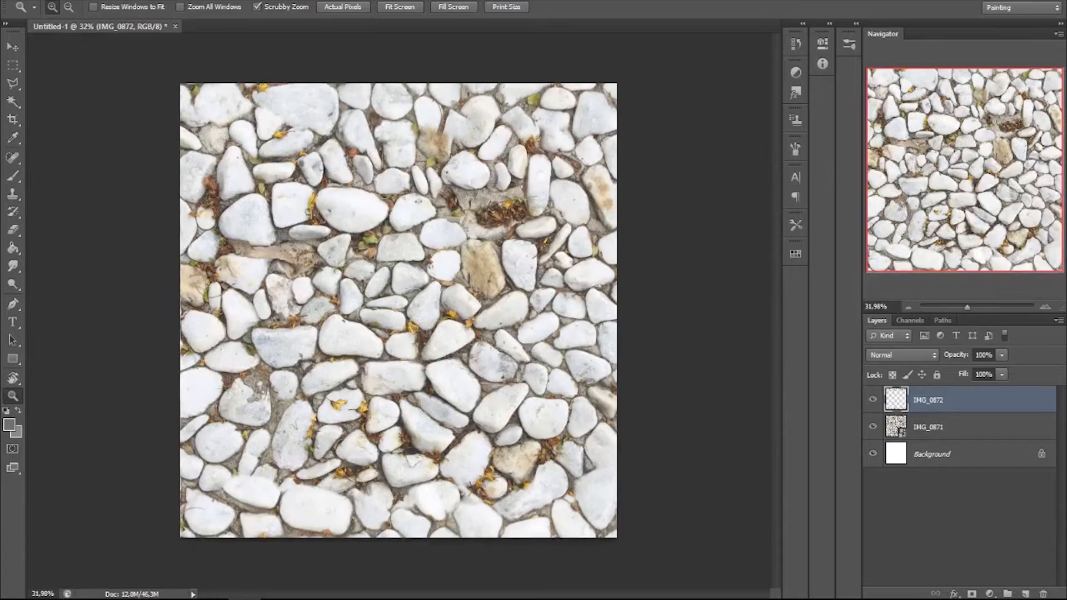
Place the IMG_0873 photo as a new layer, scaled to 15.90% and positioned to cover the whole canvas.
left_click_drag(0, 278, 365, 304)
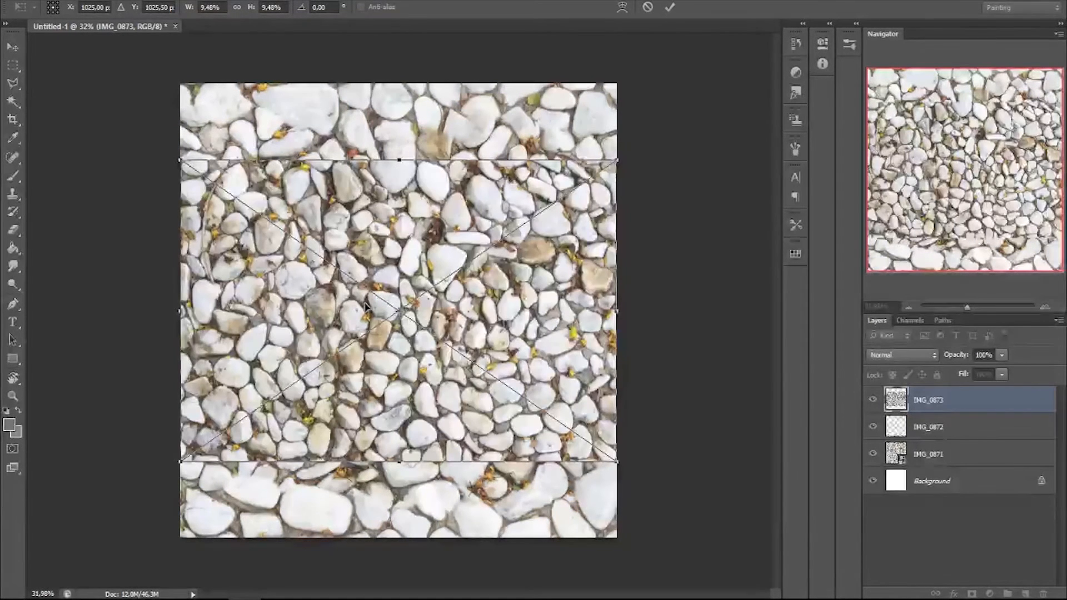
left_click_drag(618, 161, 798, 58)
left_click_drag(554, 260, 439, 334)
left_click_drag(657, 114, 734, 60)
left_click_drag(494, 287, 219, 227)
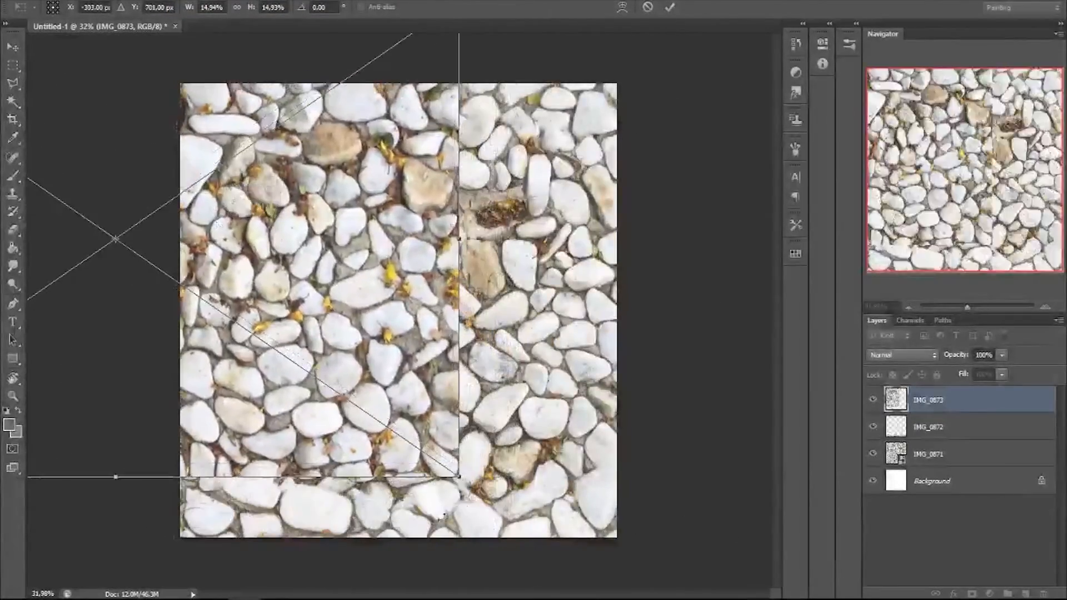
left_click_drag(460, 477, 504, 509)
left_click_drag(456, 389, 703, 436)
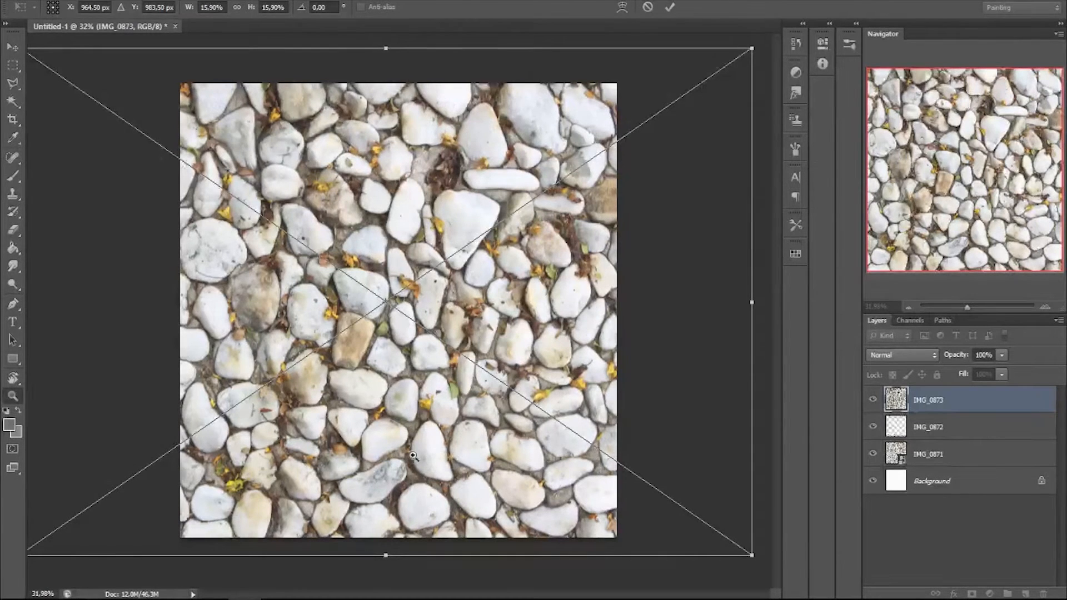
key("Return")
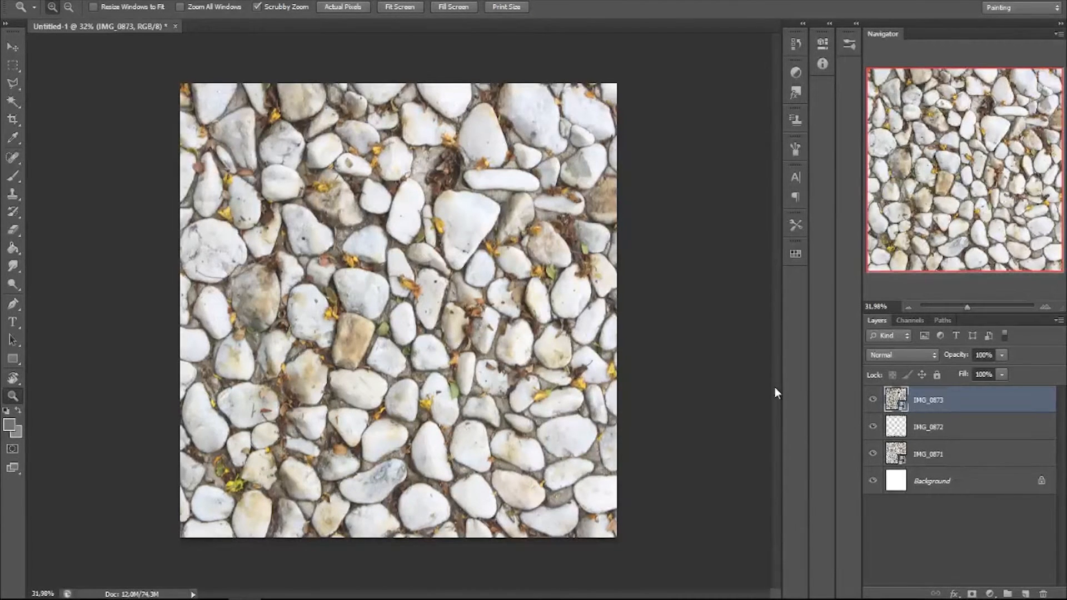
left_click(14, 64)
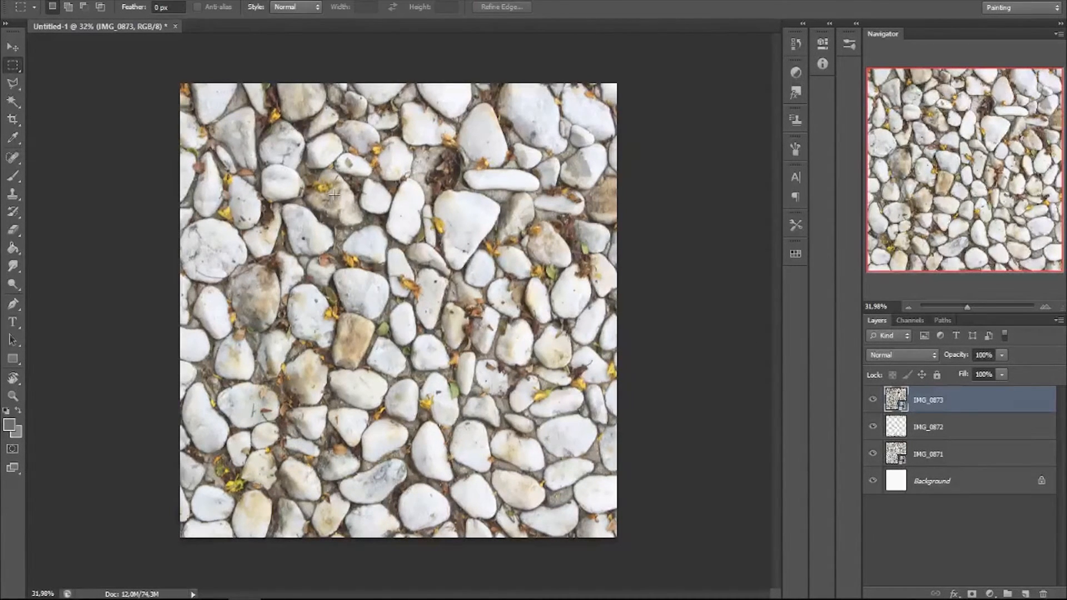
right_click(339, 213)
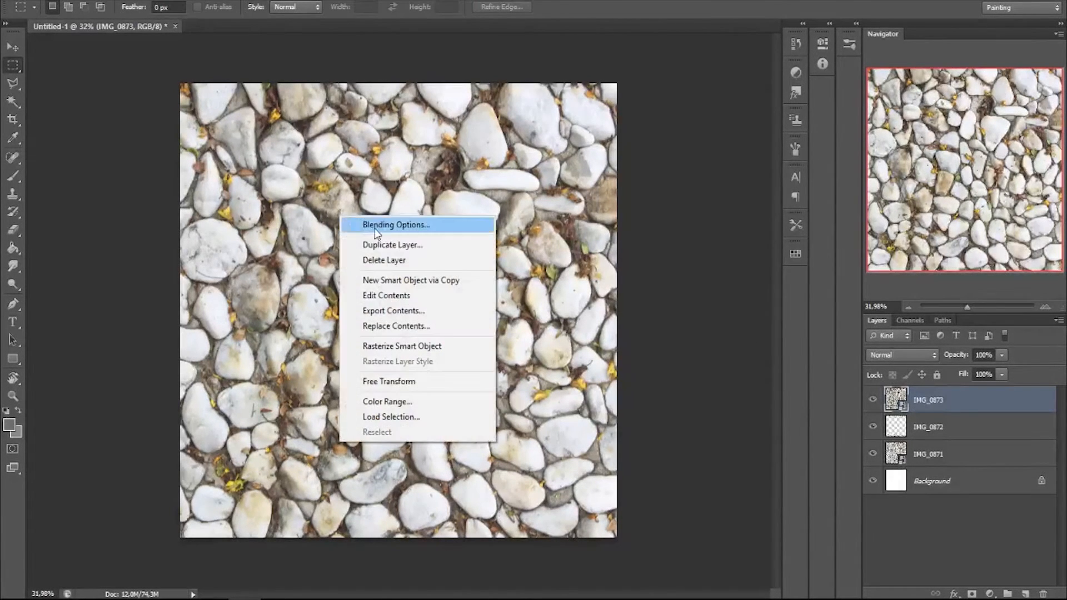
left_click(389, 377)
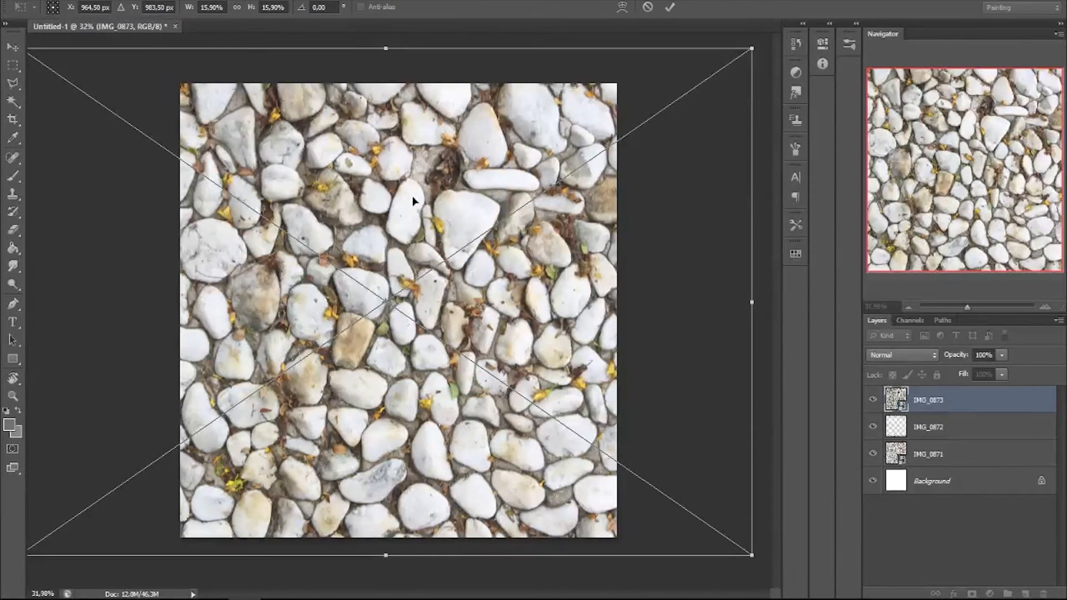
key("Return")
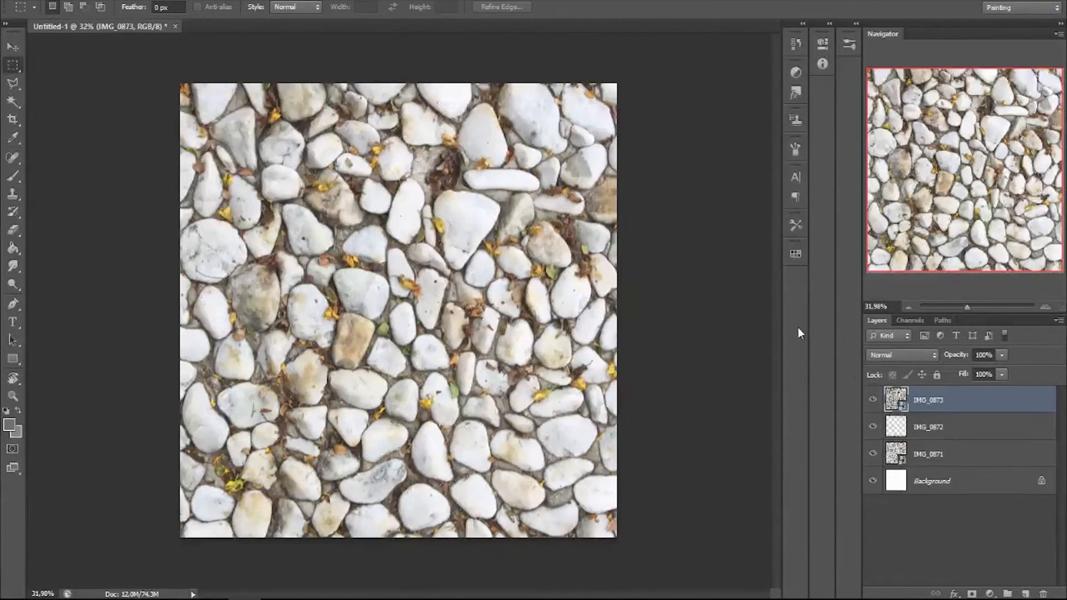
Rasterize the IMG_0873 layer and delete everything outside a full-height vertical band near the middle of the canvas.
right_click(933, 403)
left_click(834, 261)
left_click_drag(300, 70, 476, 550)
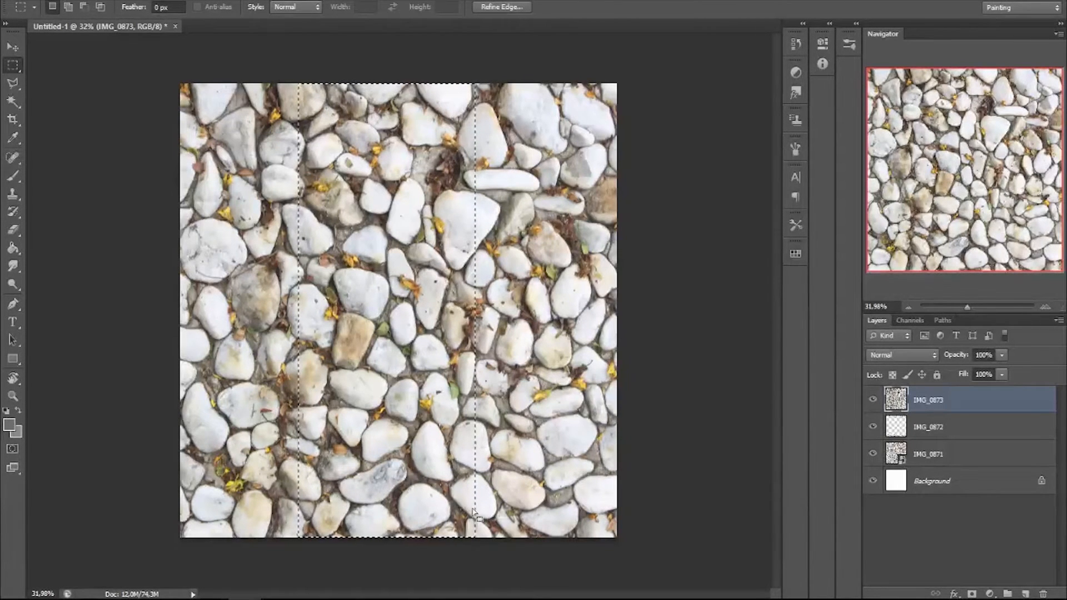
right_click(323, 161)
left_click(350, 181)
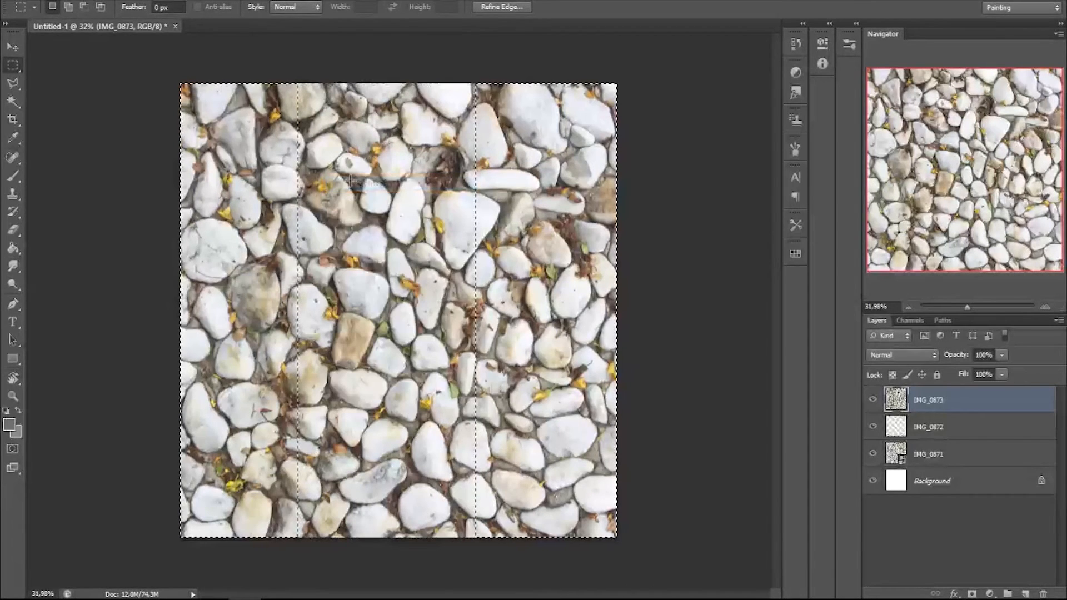
key("Delete")
key("ctrl+d")
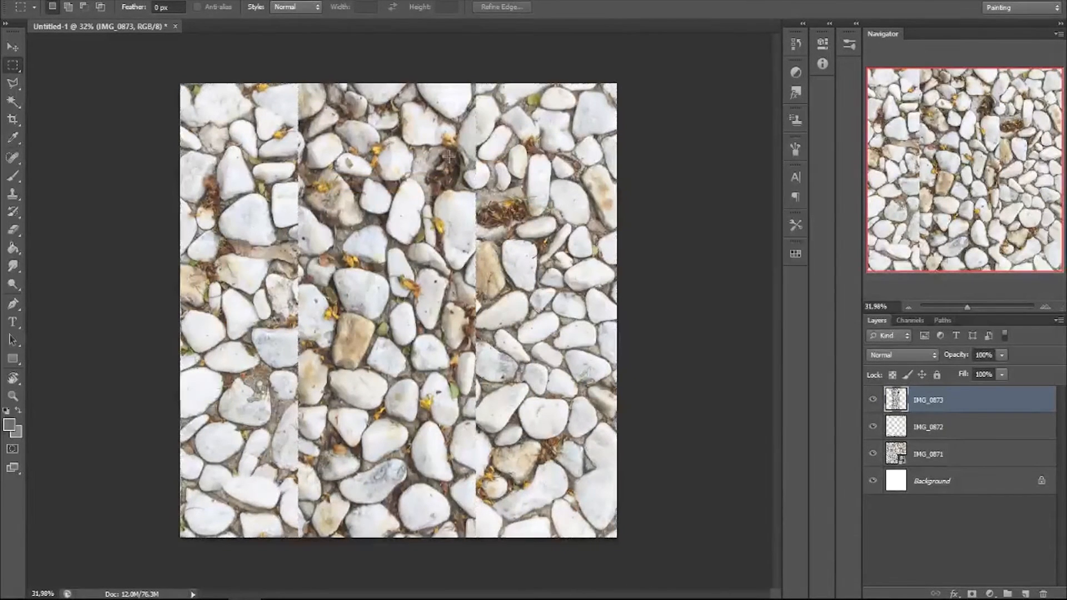
Hide the IMG_0871 and IMG_0872 layers and move the band's right half flush against the canvas's left edge.
left_click_drag(873, 453, 873, 427)
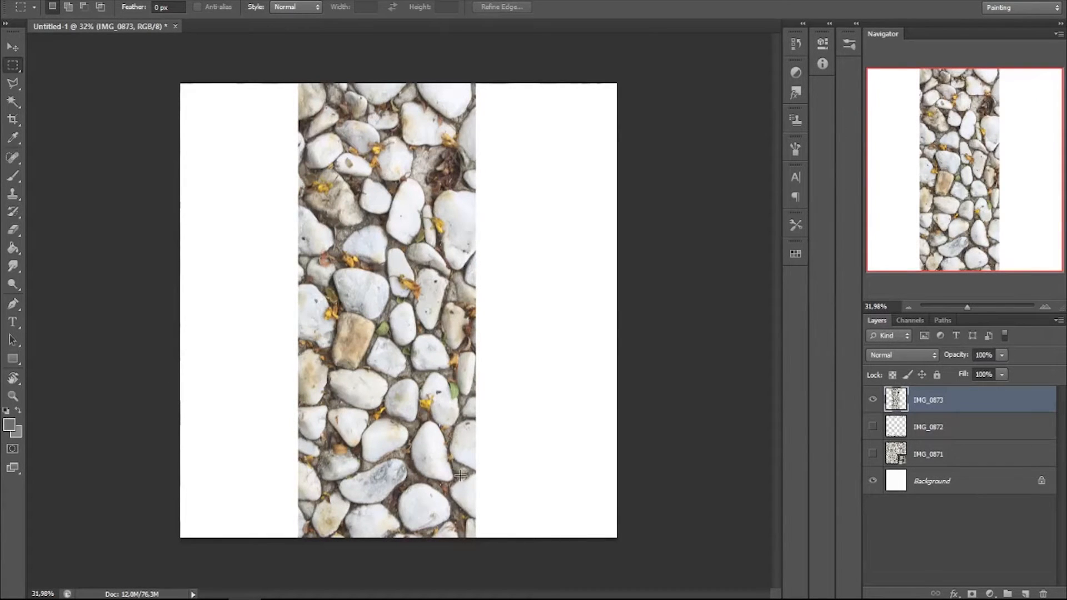
left_click_drag(492, 554, 382, 55)
left_click(12, 47)
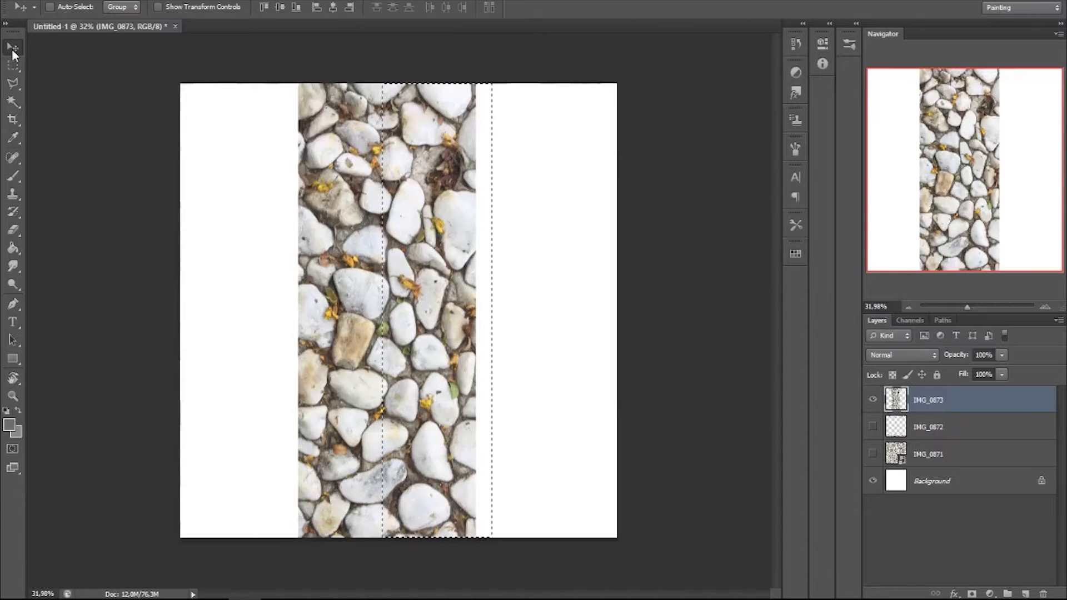
left_click_drag(400, 200, 210, 197)
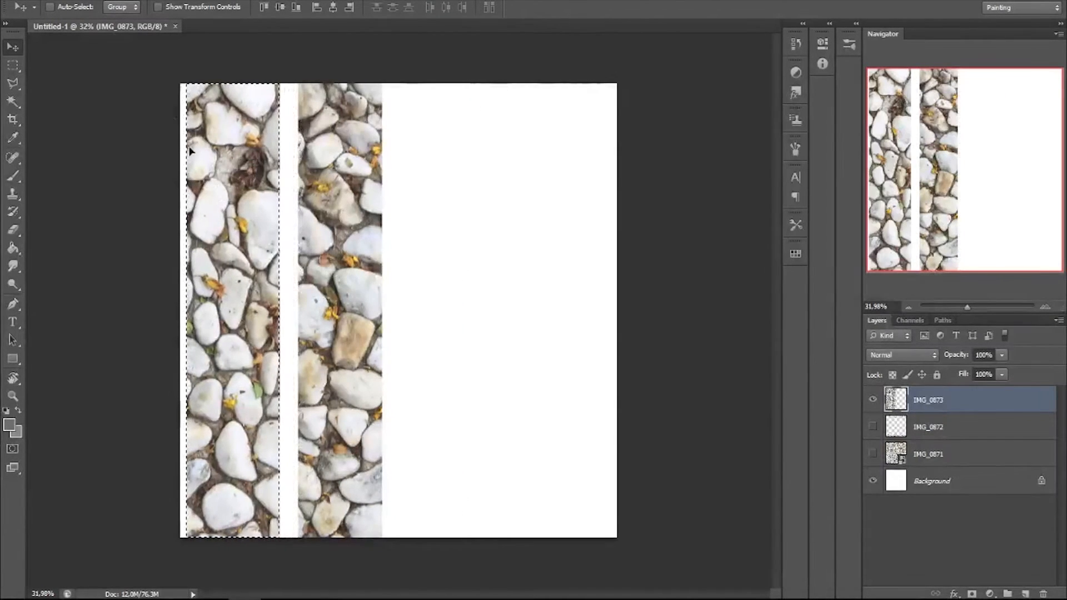
key("z")
left_click_drag(172, 72, 301, 77)
left_click_drag(277, 83, 300, 292)
left_click(13, 47)
left_click_drag(494, 354, 233, 358)
Select the remaining half of the stone band and move it to the canvas's right side.
key("z")
left_click_drag(578, 511, 340, 268)
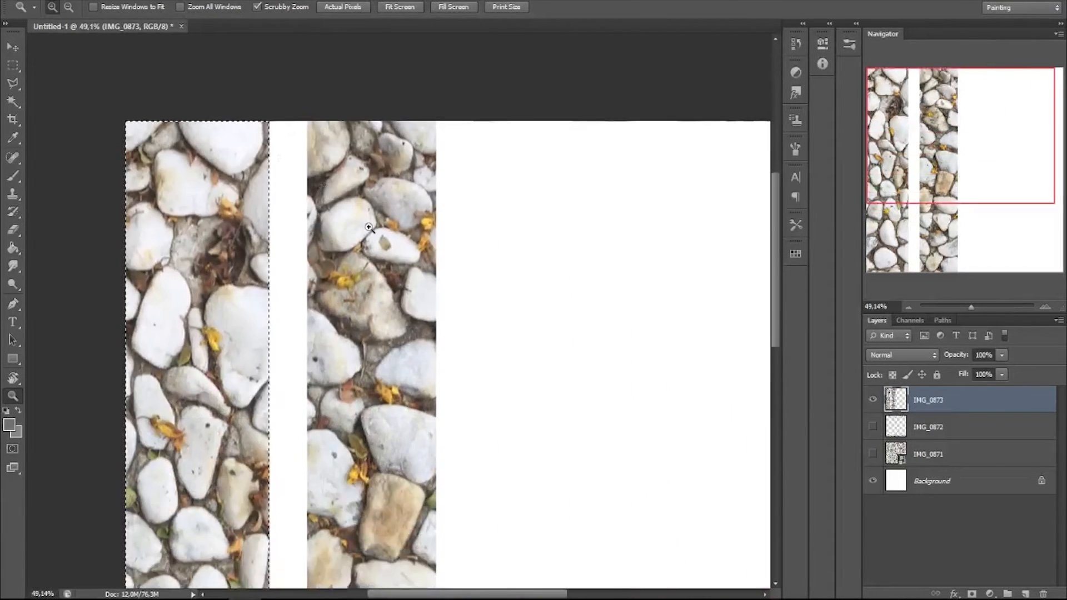
left_click_drag(388, 333, 364, 333)
left_click_drag(444, 384, 414, 278)
left_click(12, 65)
left_click_drag(282, 70, 386, 584)
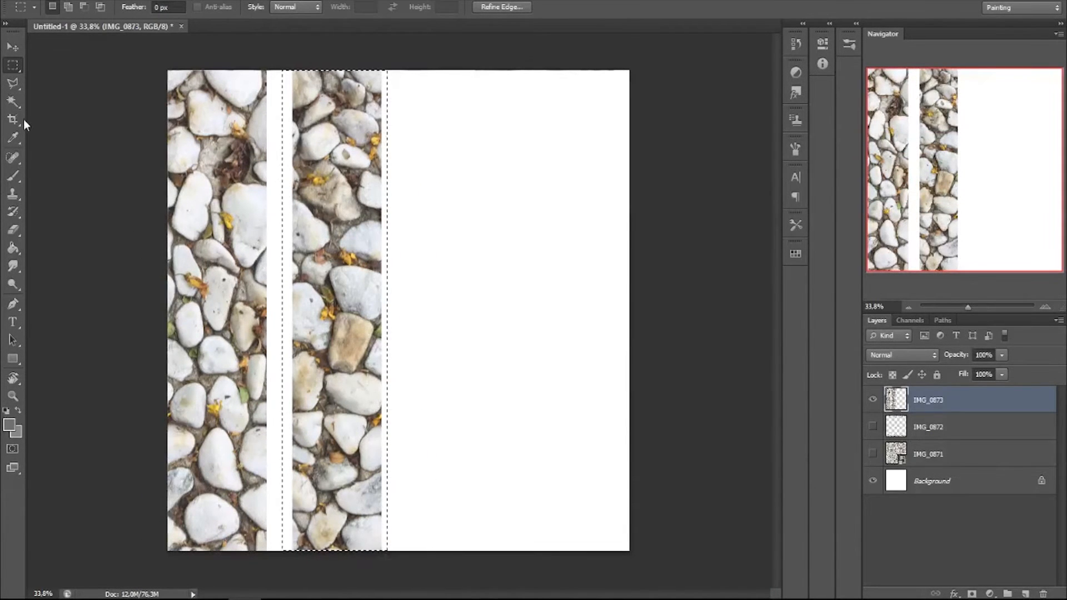
left_click(13, 47)
left_click_drag(319, 160, 578, 160)
Align the moved strip exactly with the canvas's right edge and clear the selection.
left_click_drag(633, 73, 770, 73)
left_click_drag(762, 89, 503, 267)
left_click_drag(433, 181, 478, 170)
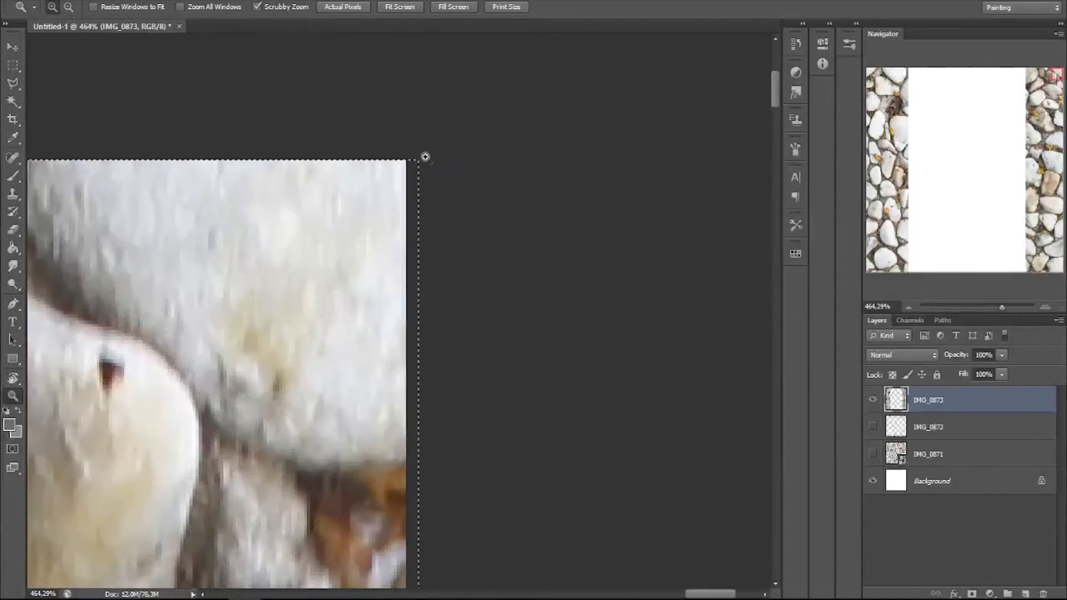
key("v")
left_click_drag(393, 166, 245, 192)
key("ctrl+d")
key("z")
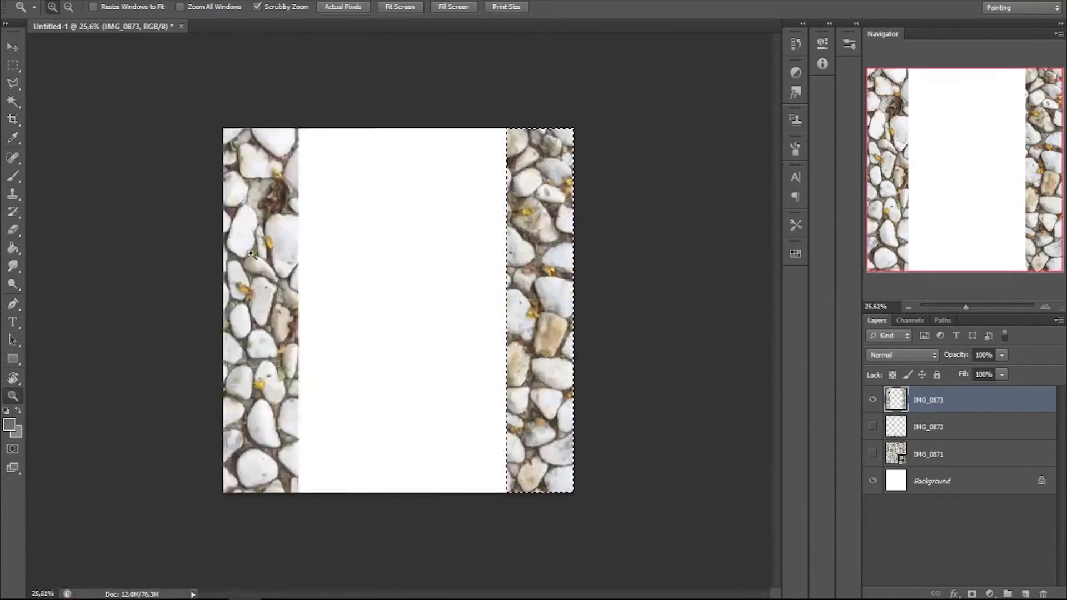
left_click(16, 65)
key("ctrl+d")
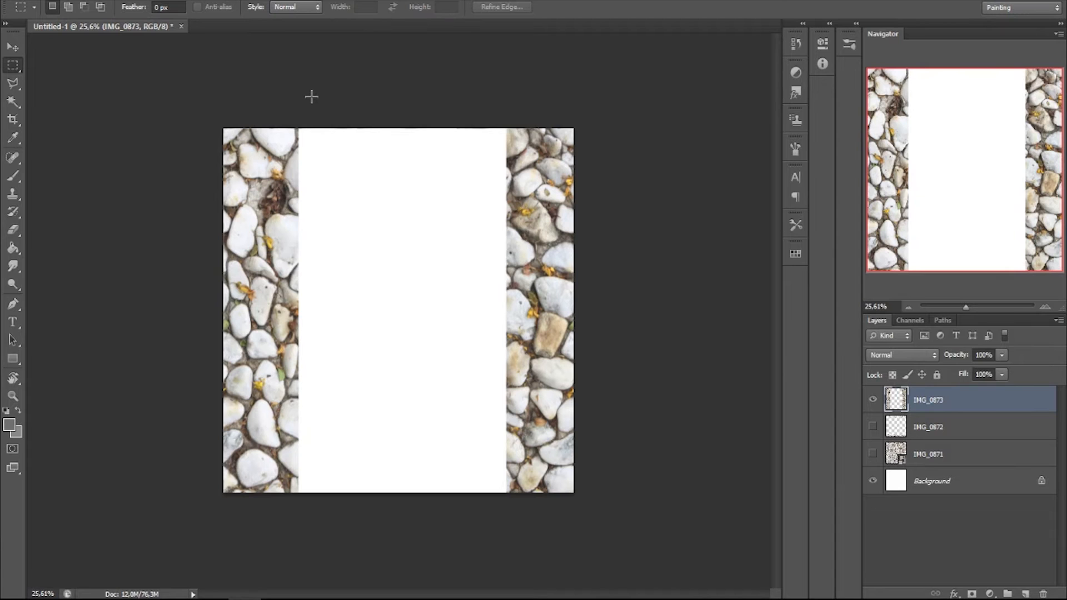
Begin a Polygonal Lasso outline at the left strip's lower corner, tracing the gap beside the large rounded stone.
key("z")
left_click_drag(268, 155, 292, 184)
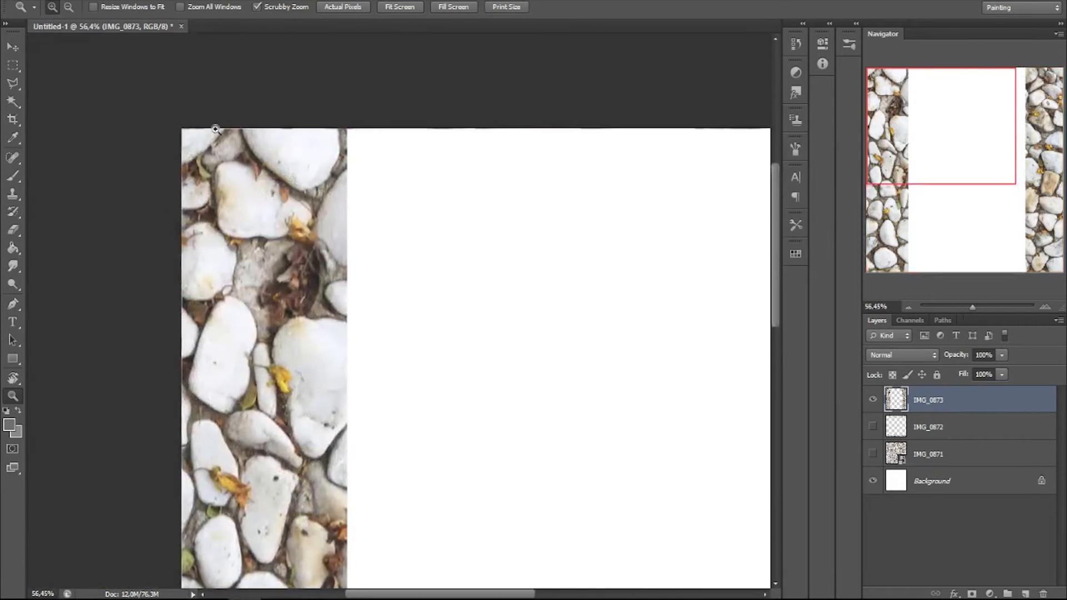
left_click_drag(344, 316, 371, 250)
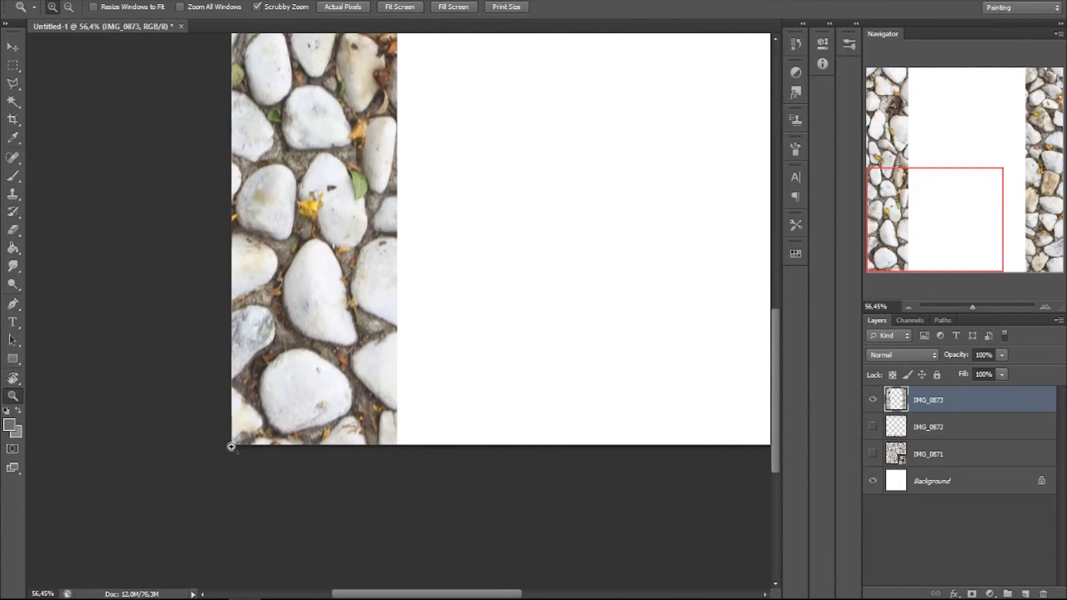
left_click_drag(556, 403, 507, 408)
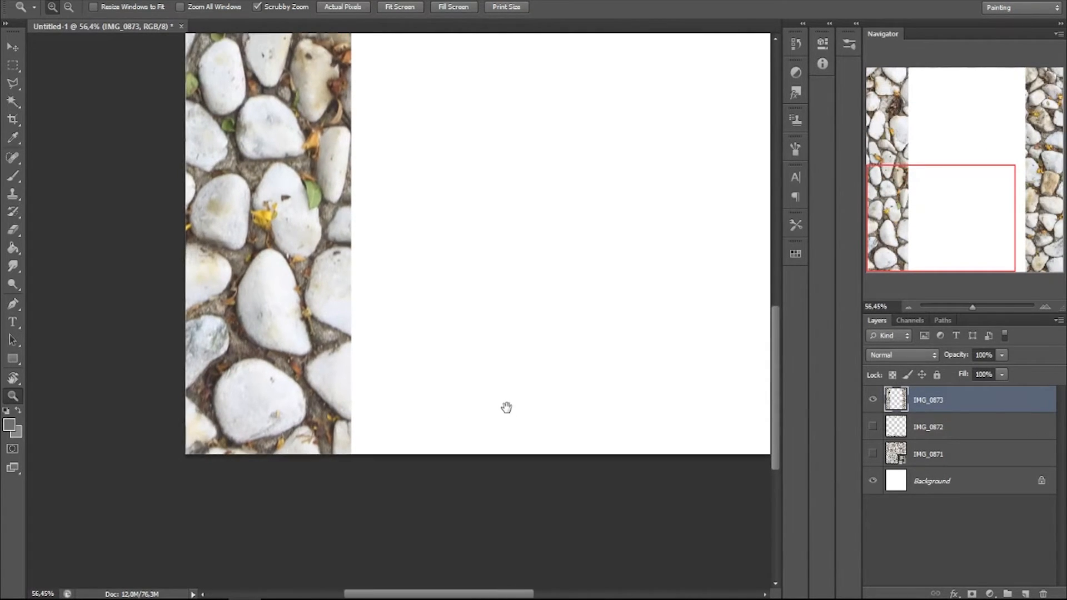
left_click_drag(225, 375, 300, 394)
left_click_drag(265, 420, 310, 264)
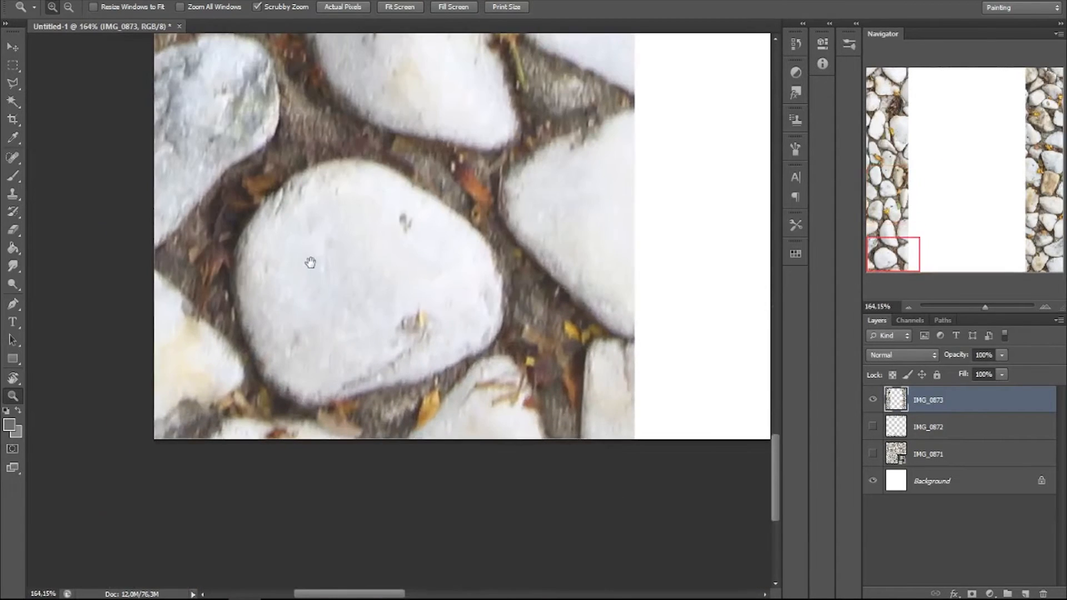
left_click(17, 83)
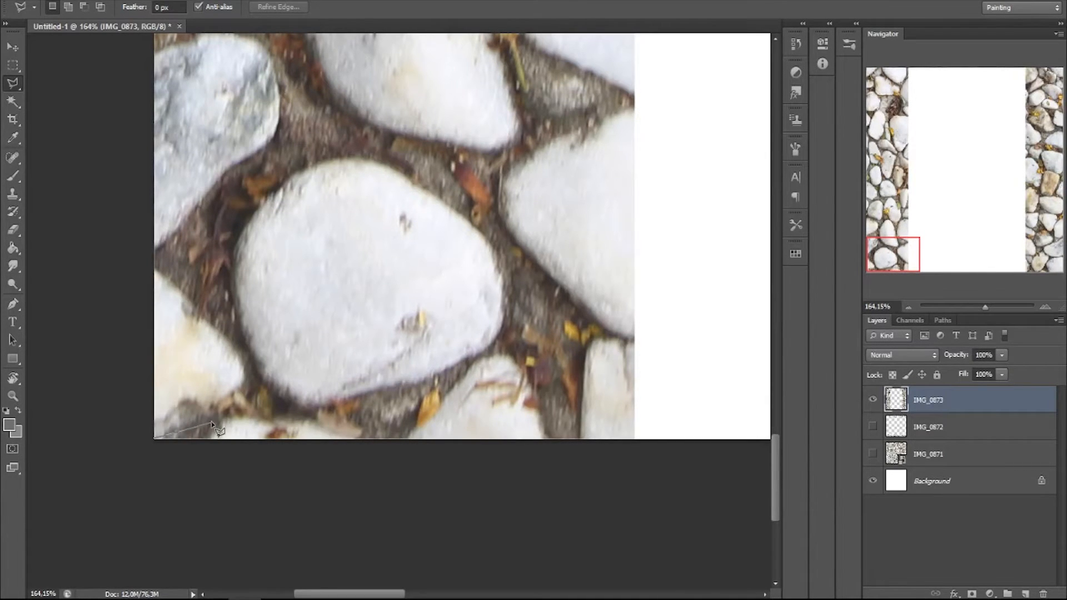
left_click(244, 396)
left_click(253, 385)
left_click(250, 360)
left_click(234, 330)
left_click(228, 301)
left_click(223, 281)
left_click(224, 238)
left_click(250, 187)
Continue the lasso outline up the left strip's lower part, past the grey stone and the gap beside the yellow flower.
left_click_drag(337, 144, 309, 274)
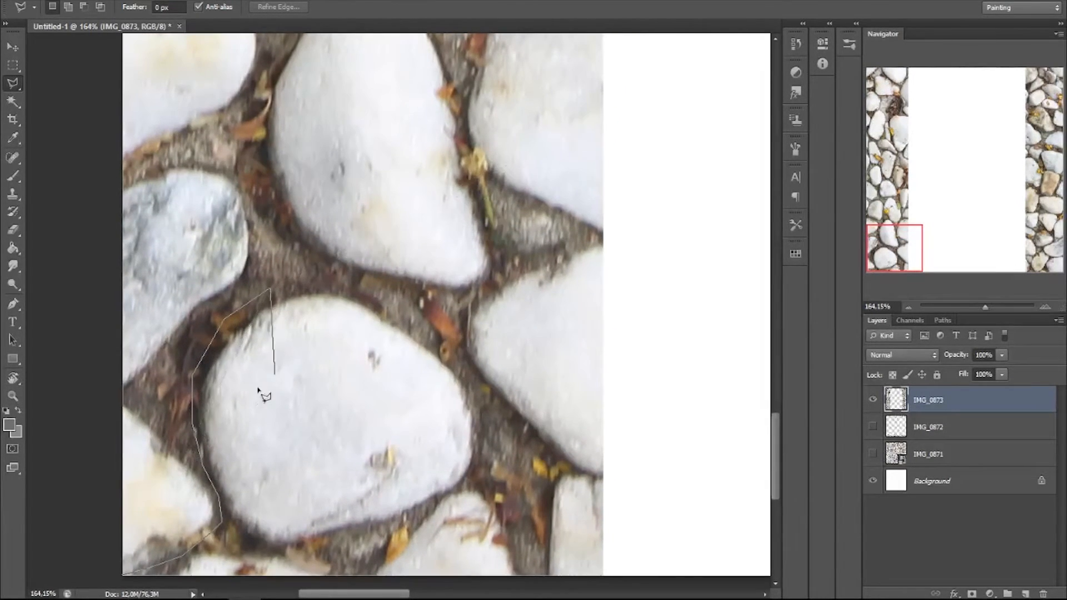
left_click_drag(276, 381, 306, 222)
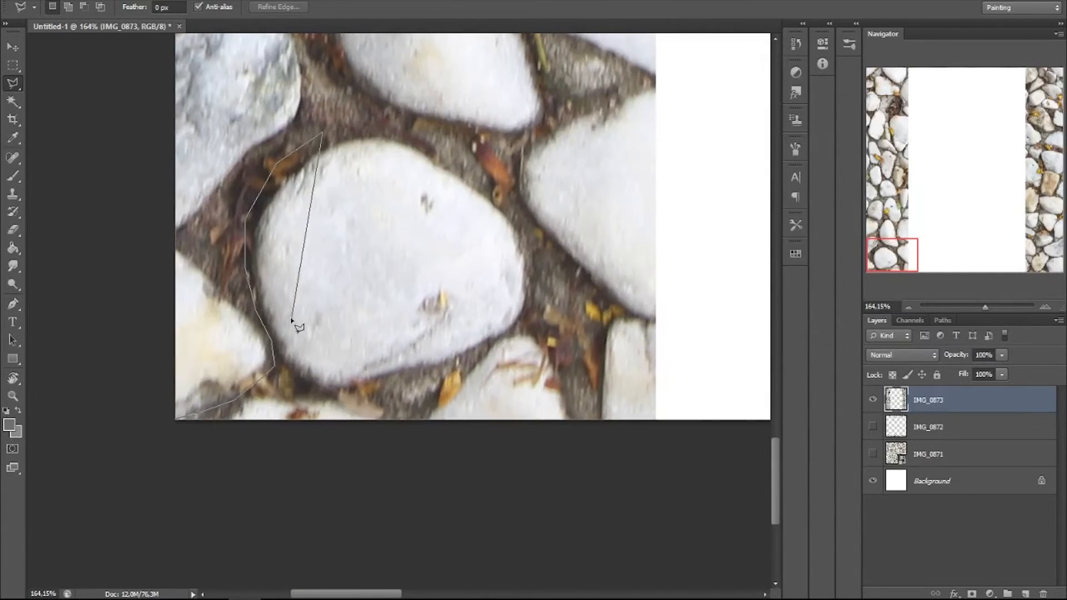
left_click_drag(382, 288, 362, 443)
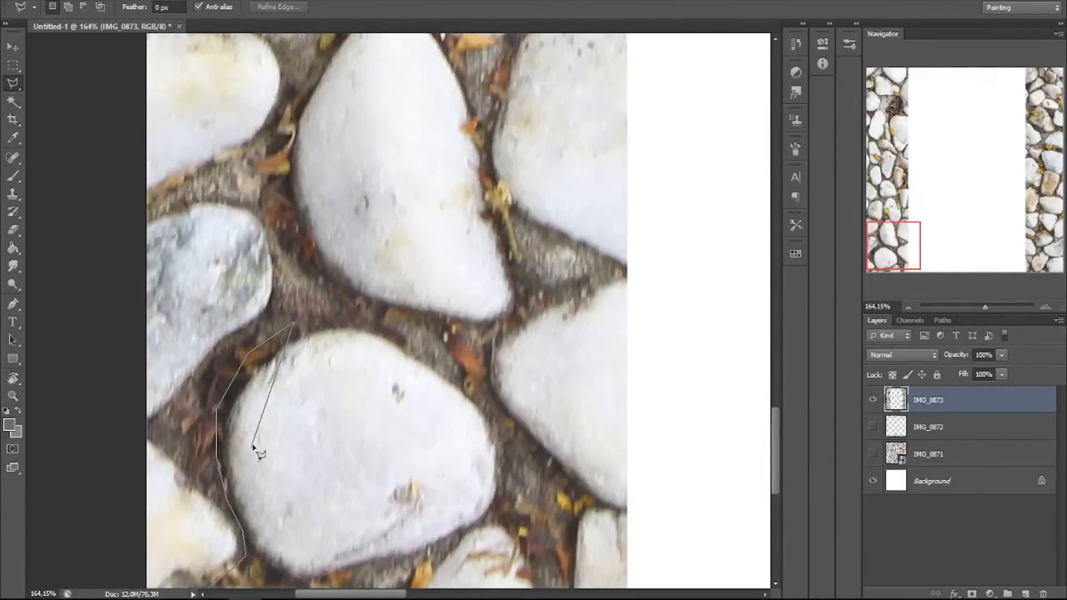
left_click(314, 300)
left_click(277, 146)
left_click(290, 82)
left_click_drag(300, 75, 227, 380)
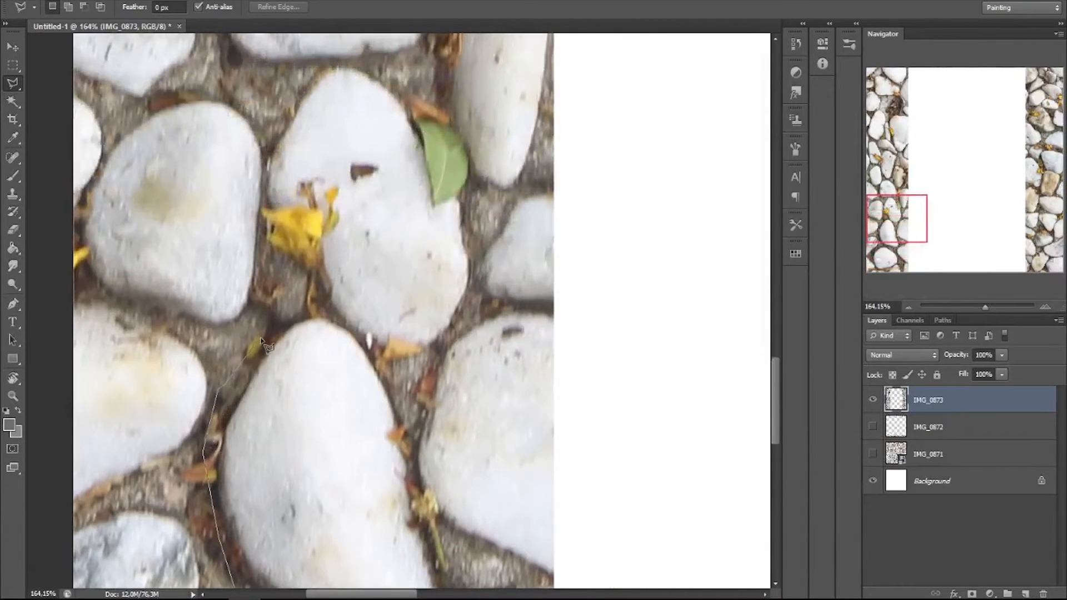
left_click(284, 271)
left_click(264, 186)
left_click_drag(259, 140, 220, 369)
Trace the lasso outline along the gaps between stones in the middle of the left strip.
left_click(226, 327)
left_click(188, 277)
left_click(226, 328)
left_click(275, 293)
left_click(388, 288)
left_click_drag(392, 257, 356, 495)
left_click(307, 346)
left_click_drag(285, 248, 235, 500)
left_click(282, 358)
left_click(313, 247)
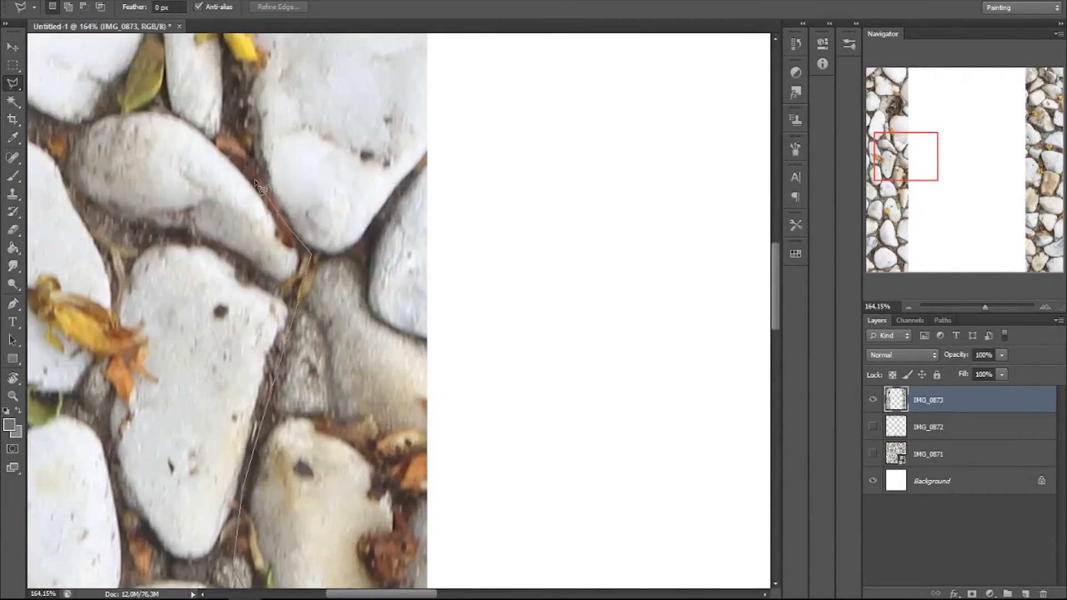
left_click(249, 165)
Extend the lasso outline up through the gaps between the stones in the left strip's upper part.
left_click_drag(249, 162, 203, 439)
left_click(184, 311)
left_click(158, 190)
left_click_drag(160, 167, 98, 493)
left_click_drag(191, 234, 348, 265)
left_click(377, 213)
left_click(390, 119)
left_click_drag(323, 105, 215, 299)
Run the lasso outline below the left strip's uppermost large stone to the canvas's upper-left corner.
mouse_move(249, 271)
left_mouse_down()
mouse_move(376, 271)
mouse_move(544, 180)
mouse_move(515, 230)
left_mouse_up()
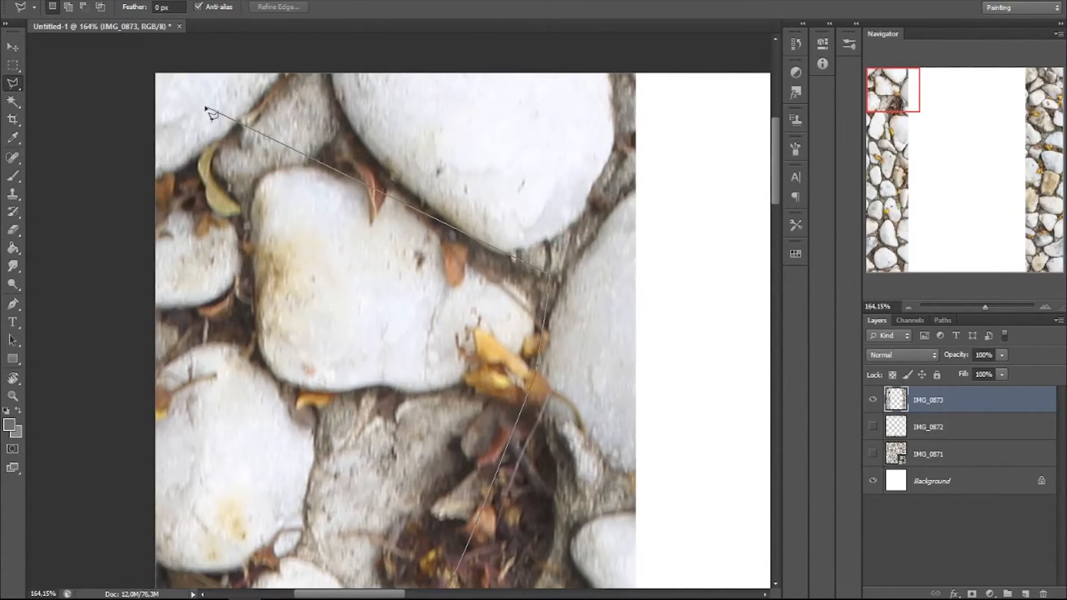
left_click(494, 258)
left_click(421, 210)
left_click(377, 169)
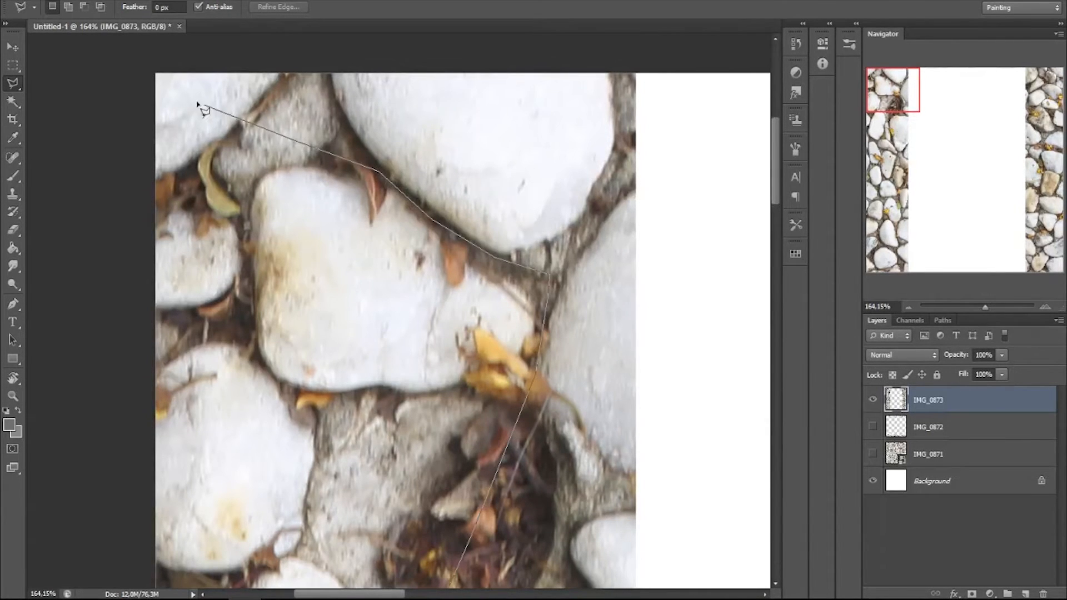
left_click(150, 70)
Close the lasso outline around the left strip's inner side, delete the enclosed stones and clear the selection.
left_click(696, 63)
left_click_drag(660, 333, 475, 50)
mouse_move(457, 426)
left_mouse_down()
mouse_move(451, 49)
mouse_move(509, 61)
left_mouse_up()
left_click_drag(527, 384, 551, 50)
left_click(535, 236)
mouse_move(178, 244)
left_mouse_down()
mouse_move(503, 302)
mouse_move(662, 309)
left_mouse_up()
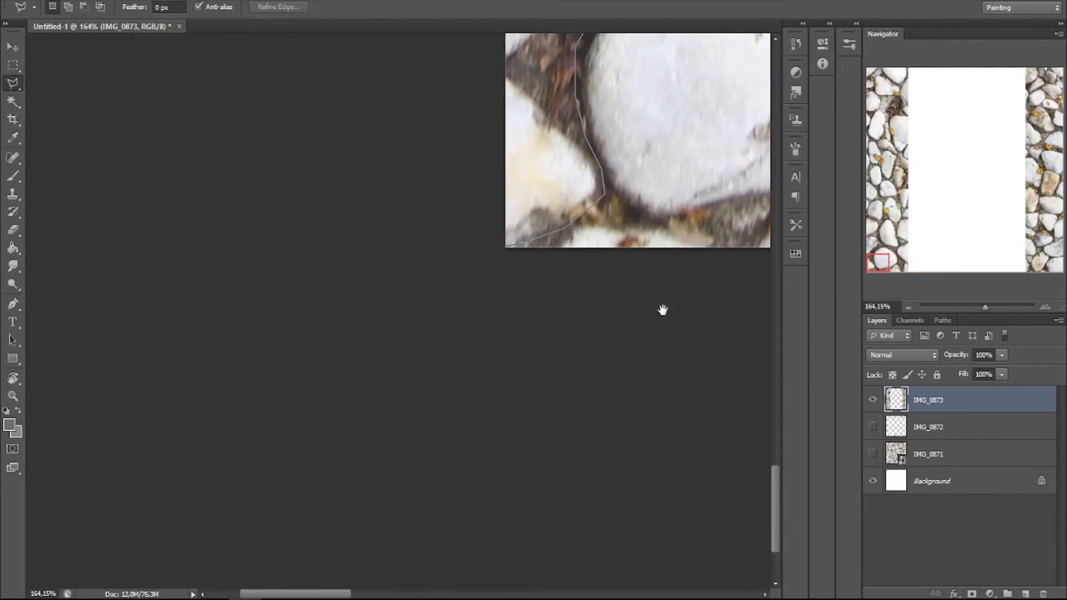
left_click(505, 248)
left_click_drag(632, 201, 312, 337)
key("Delete")
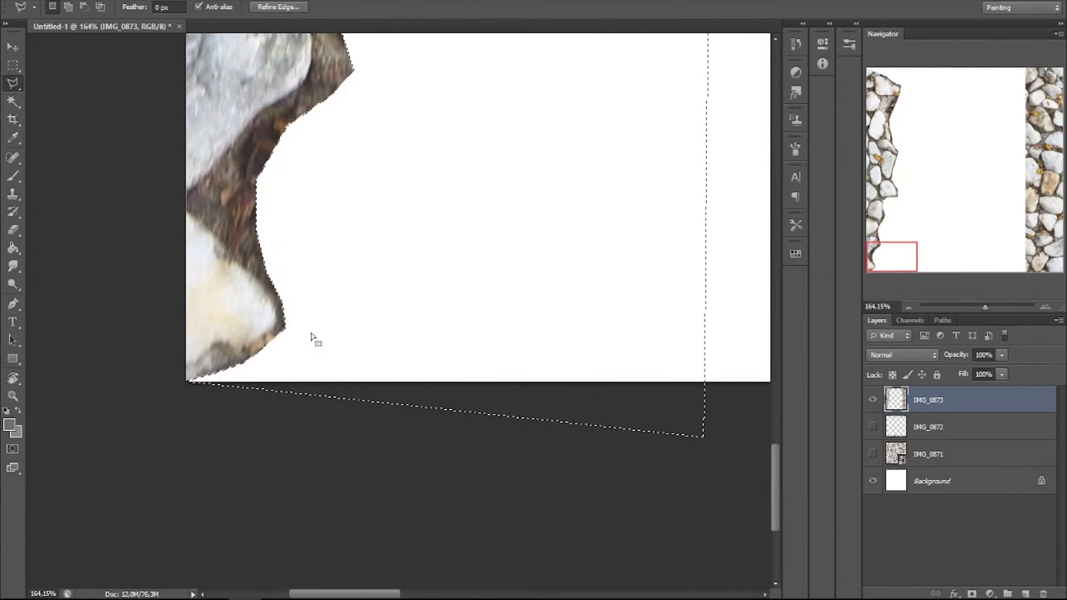
key("z")
left_click_drag(453, 238, 389, 192)
left_click_drag(441, 162, 299, 465)
left_click_drag(331, 359, 174, 219)
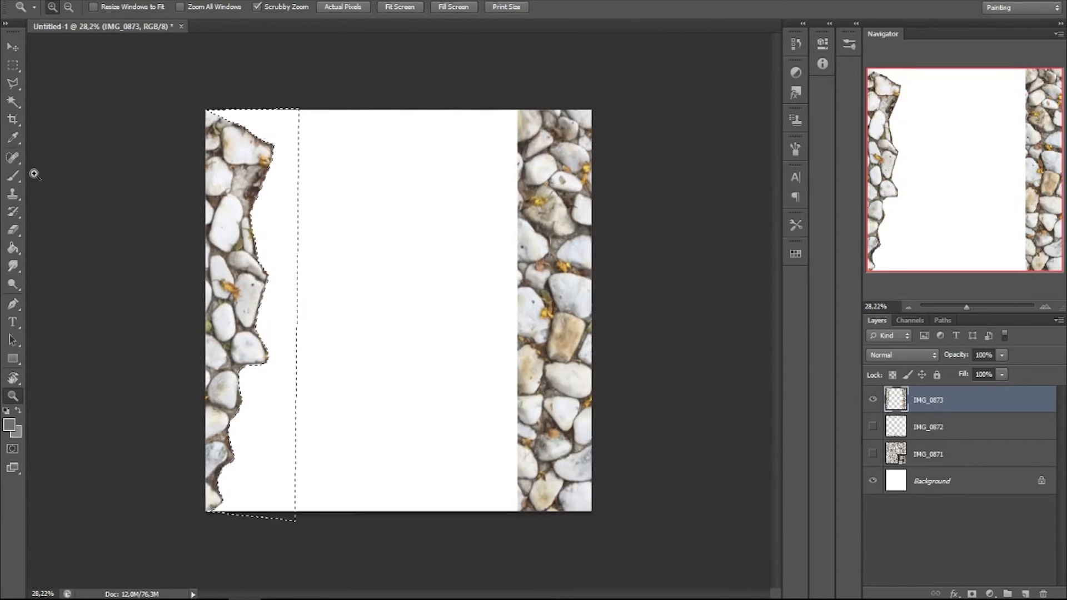
left_click(15, 66)
key("ctrl+d")
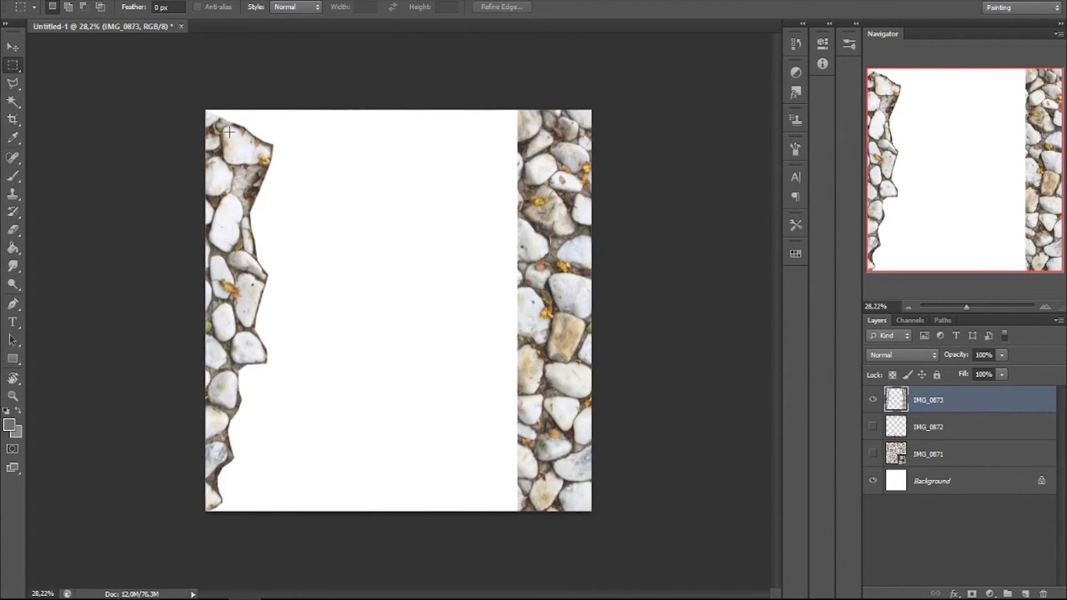
Begin a Polygonal Lasso outline at the top of the right strip, following the gaps around its uppermost stones.
key("z")
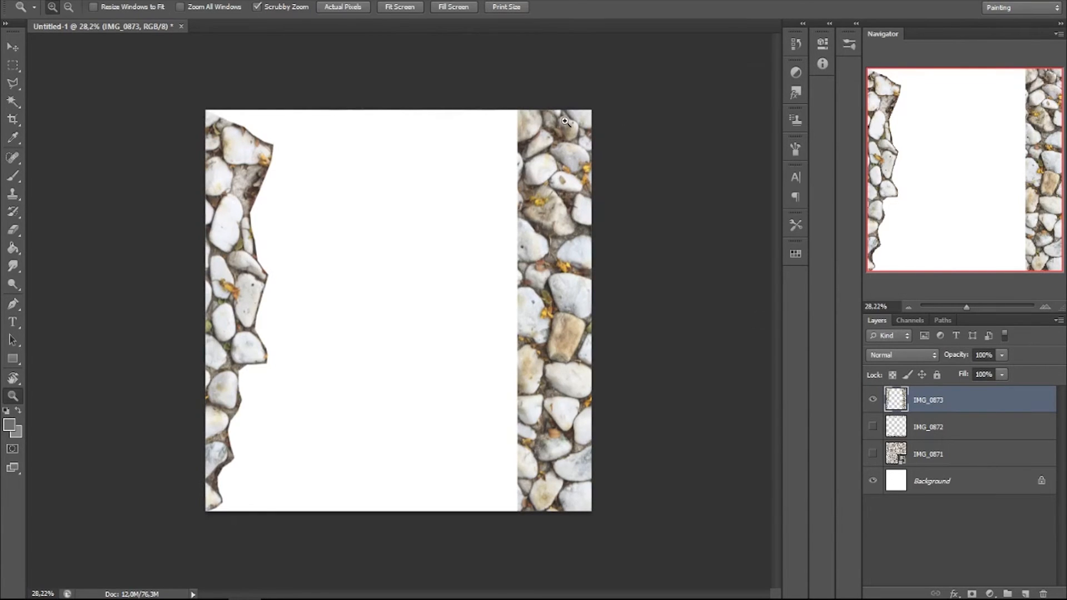
left_click_drag(663, 103, 712, 110)
left_click_drag(374, 248, 327, 280)
left_click_drag(447, 146, 514, 153)
key("l")
left_click(451, 159)
left_click(166, 218)
mouse_move(125, 262)
left_mouse_down()
mouse_move(457, 153)
mouse_move(368, 25)
left_mouse_up()
left_click(410, 130)
left_click(392, 192)
left_click(360, 216)
left_click(355, 252)
left_click(169, 317)
Continue the lasso outline down the right strip's middle stones to the left side of the large tan stone.
left_click_drag(149, 473, 101, 226)
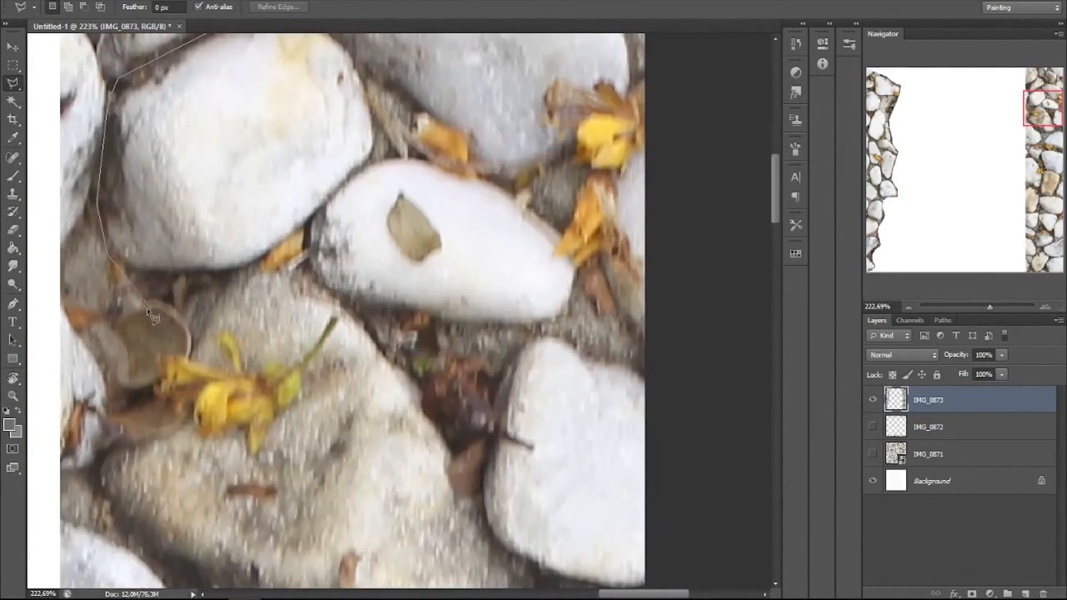
left_click_drag(190, 360, 197, 245)
left_click_drag(185, 503, 176, 286)
left_click_drag(315, 449, 252, 192)
left_click(230, 306)
left_click(258, 412)
left_click(241, 433)
left_click_drag(227, 500, 300, 58)
left_click_drag(339, 433, 378, 129)
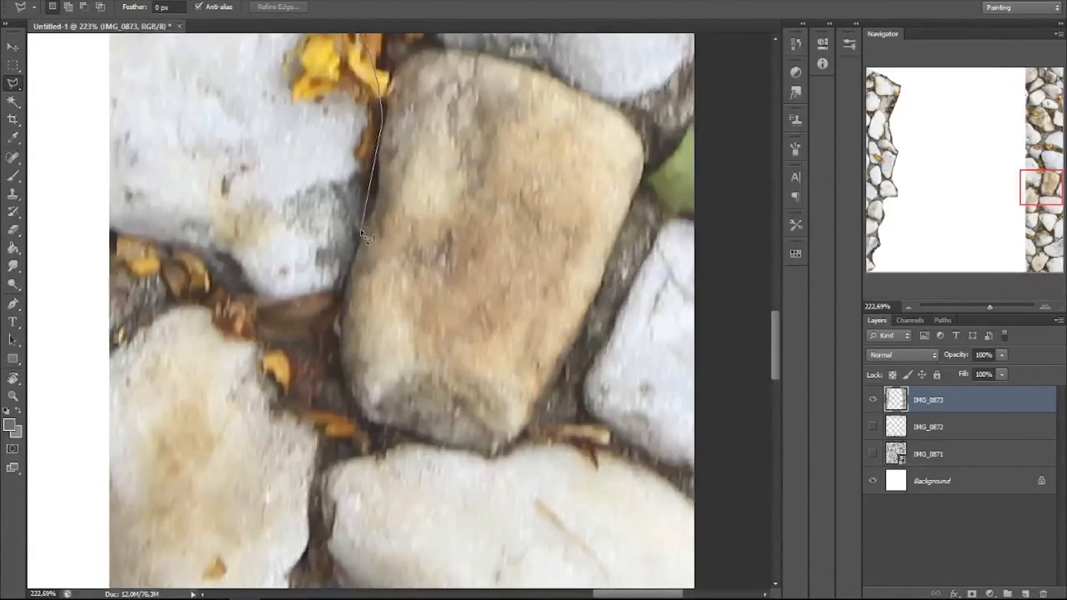
Continue the lasso outline past the large tan stone and along the gaps toward the right strip's lowest stones.
left_click(364, 239)
left_click_drag(329, 380, 364, 56)
left_click(346, 448)
left_click_drag(347, 450, 352, 98)
left_click_drag(361, 258, 315, 223)
left_click(253, 326)
left_click(225, 455)
left_click_drag(314, 550, 328, 114)
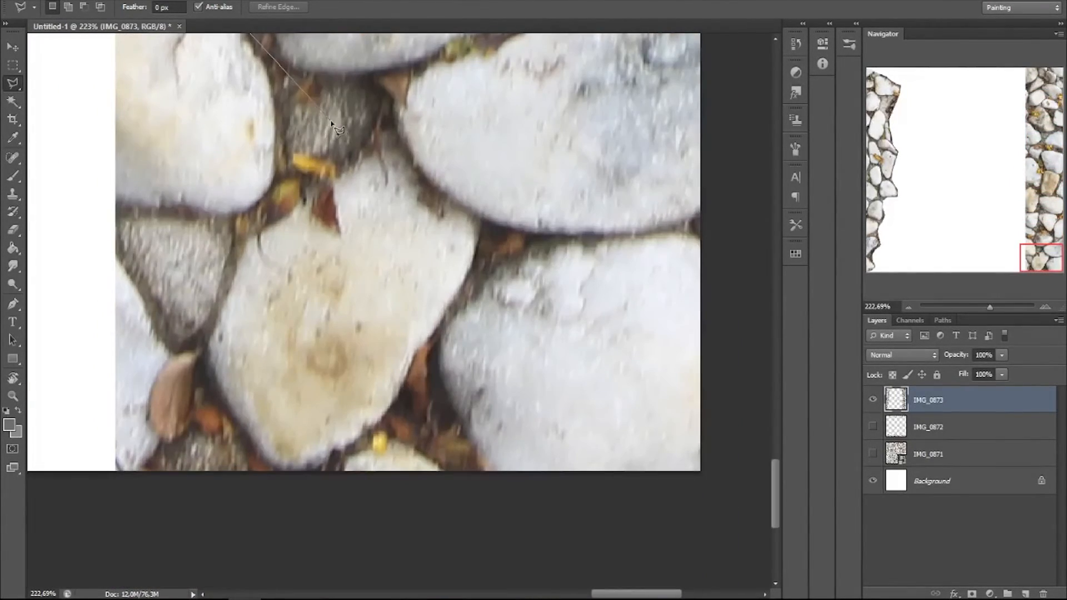
Run the lasso outline around the right strip's lowest stones to the canvas's lower-right corner.
left_click(337, 135)
left_click(386, 135)
left_click(418, 174)
left_click(468, 215)
left_click(492, 222)
left_click(482, 256)
left_click(450, 327)
left_click(701, 473)
Close the lasso outline around the right strip's inner side, delete the enclosed stones and clear the selection.
left_click(686, 517)
left_click(60, 519)
left_click_drag(139, 84, 158, 556)
left_click_drag(183, 84, 212, 366)
left_click_drag(500, 111, 194, 290)
left_click(376, 367)
key("z")
left_click_drag(567, 466, 400, 481)
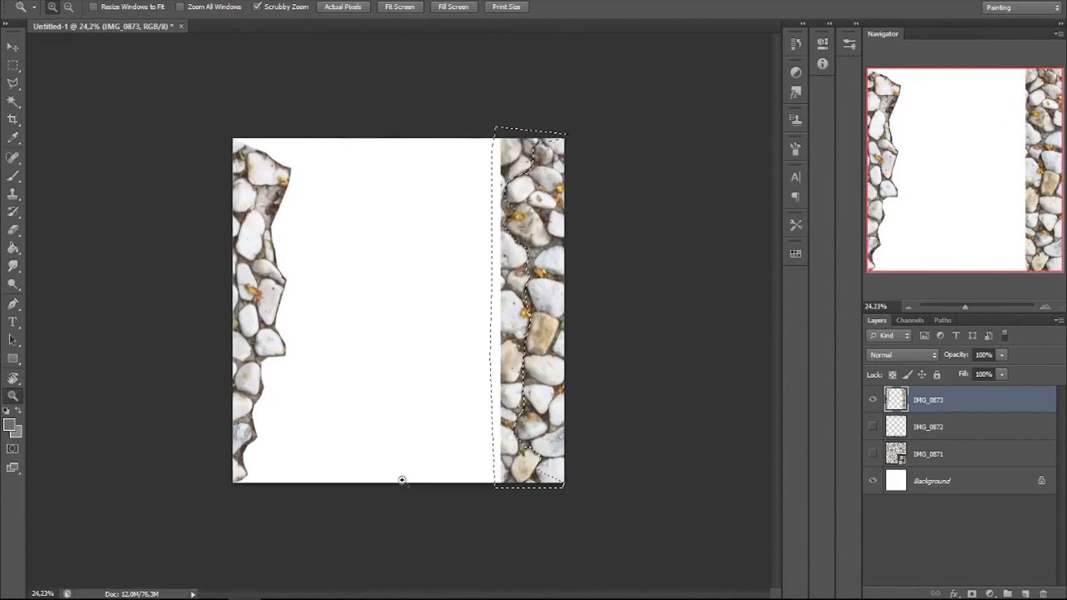
key("Delete")
left_click(15, 70)
left_click(270, 88)
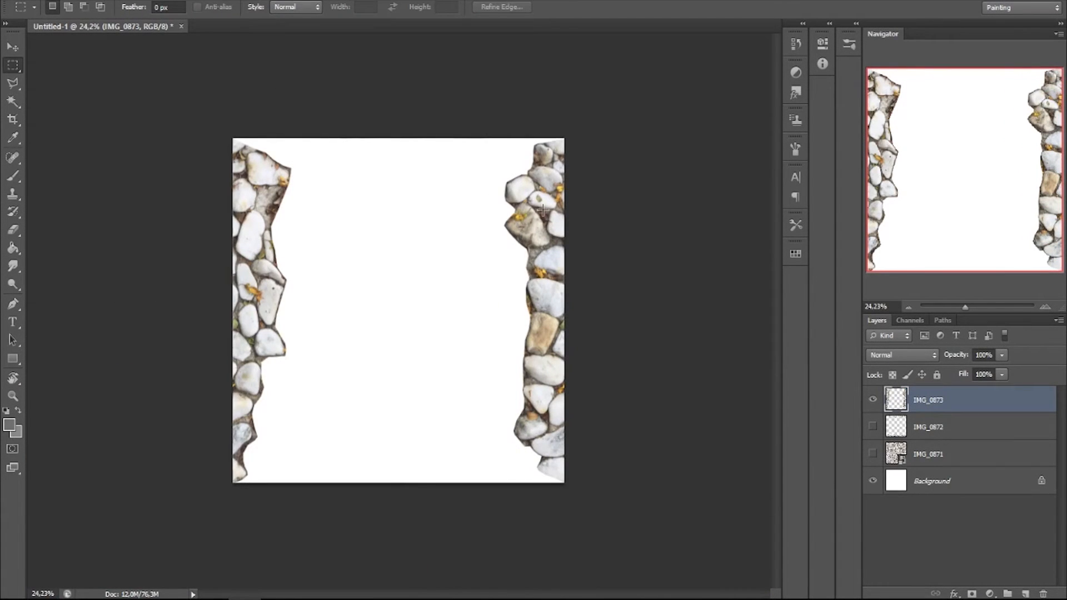
Show the IMG_0871 and IMG_0872 layers, try IMG_0872 on top, and return IMG_0873 to the top.
left_click(877, 457)
left_click(873, 427)
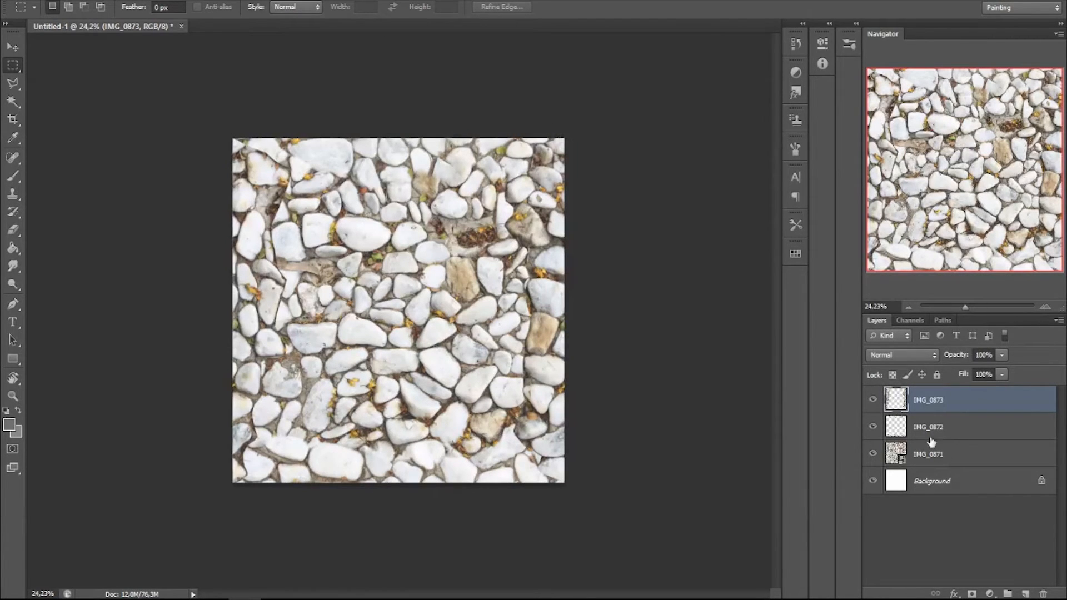
left_click_drag(884, 418, 907, 394)
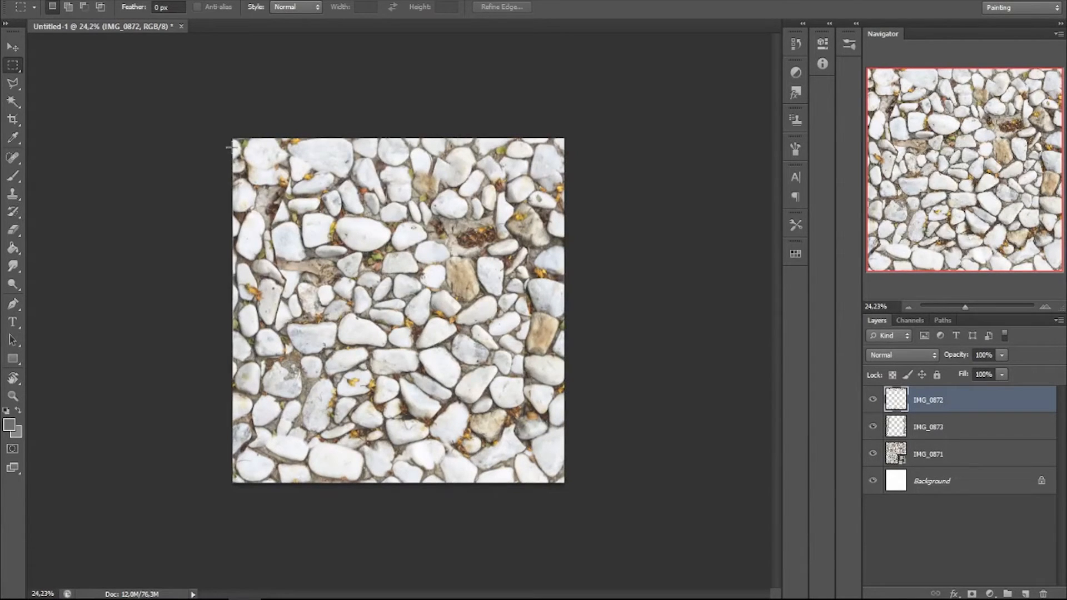
left_click_drag(910, 425, 901, 408)
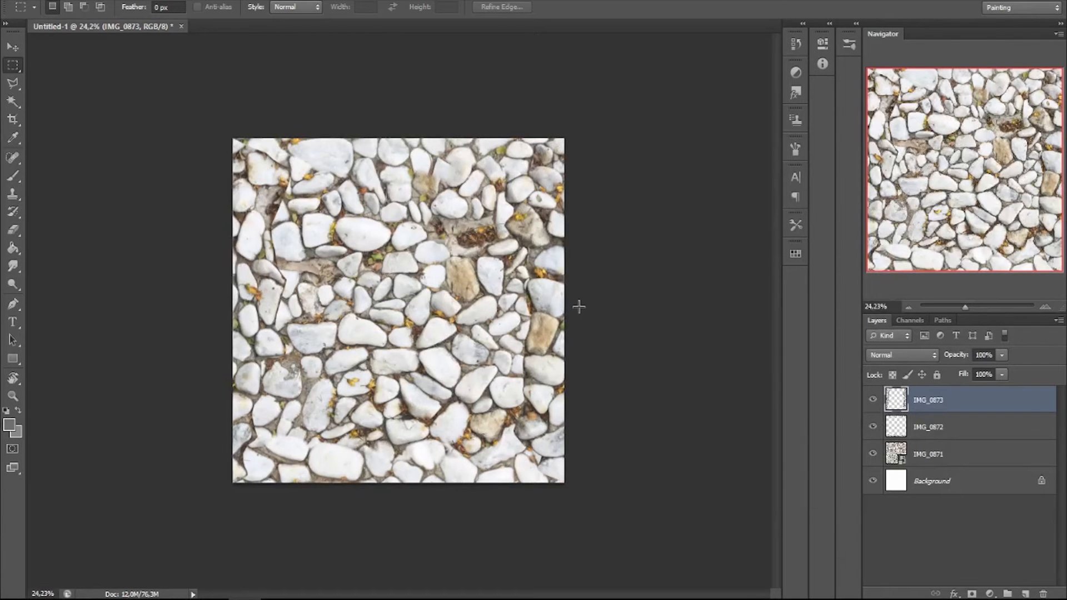
Erase the hard inner edge around the left strip's uppermost stones on IMG_0873 to blend it with the stones beneath.
key("z")
left_click_drag(272, 184, 306, 252)
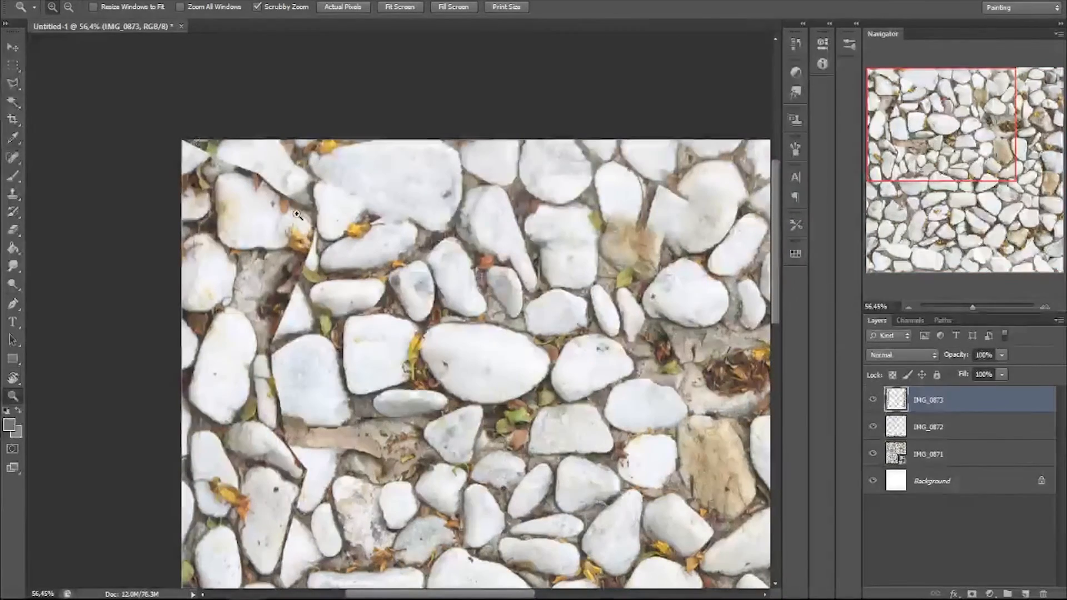
left_click_drag(380, 257, 261, 156)
key("ctrl+0")
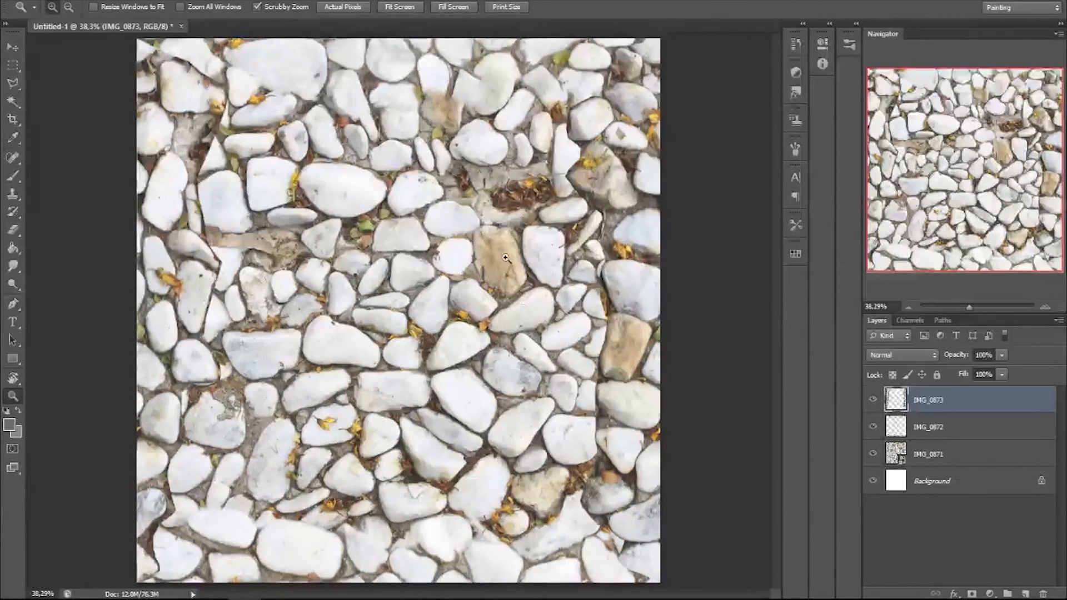
mouse_move(205, 100)
left_mouse_down()
mouse_move(245, 102)
mouse_move(284, 264)
mouse_move(344, 264)
left_mouse_up()
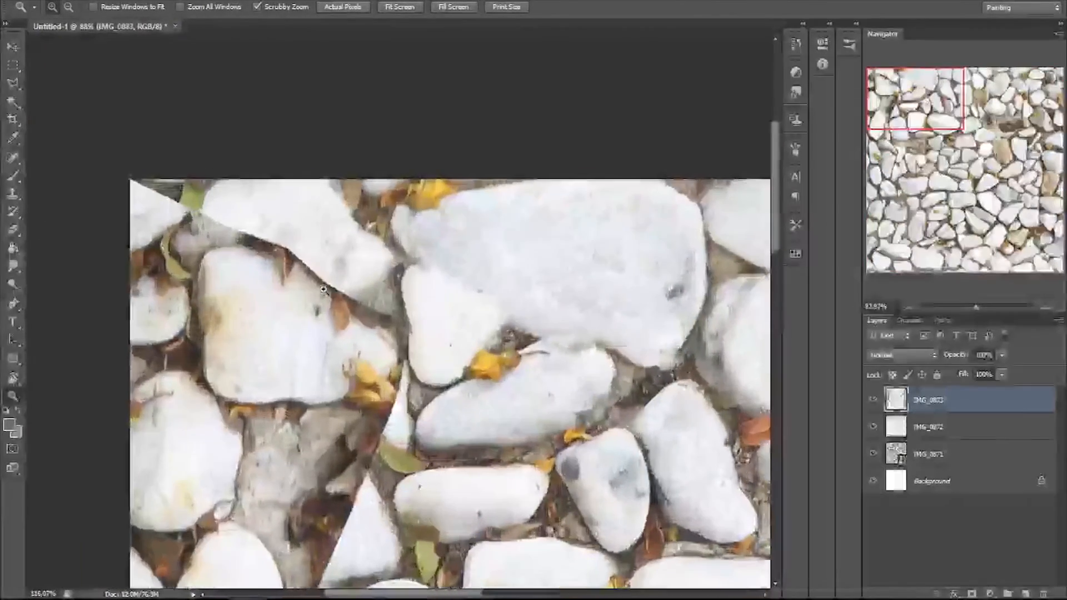
key("e")
mouse_move(173, 200)
left_mouse_down()
mouse_move(147, 172)
mouse_move(339, 300)
mouse_move(389, 355)
mouse_move(352, 377)
mouse_move(382, 169)
left_mouse_up()
mouse_move(368, 210)
left_mouse_down()
mouse_move(329, 304)
mouse_move(298, 267)
left_mouse_up()
key("z")
mouse_move(298, 266)
left_mouse_down()
mouse_move(234, 267)
mouse_move(312, 272)
left_mouse_up()
key("e")
Erase the left strip's inner edge down along its middle stones to blend the seam.
left_click_drag(333, 279, 327, 315)
key("z")
left_click_drag(301, 239, 313, 240)
key("e")
mouse_move(328, 333)
left_mouse_down()
mouse_move(410, 436)
mouse_move(364, 457)
left_mouse_up()
mouse_move(364, 457)
left_mouse_down()
mouse_move(366, 357)
mouse_move(334, 344)
mouse_move(308, 371)
left_mouse_up()
left_click_drag(312, 422, 349, 265)
mouse_move(358, 288)
left_mouse_down()
mouse_move(391, 359)
mouse_move(373, 465)
left_mouse_up()
mouse_move(374, 465)
left_mouse_down()
mouse_move(345, 292)
mouse_move(285, 417)
left_mouse_up()
mouse_move(278, 485)
left_mouse_down()
mouse_move(318, 390)
mouse_move(244, 364)
left_mouse_up()
left_click_drag(300, 445, 281, 508)
mouse_move(295, 544)
left_mouse_down()
mouse_move(317, 341)
mouse_move(272, 428)
left_mouse_up()
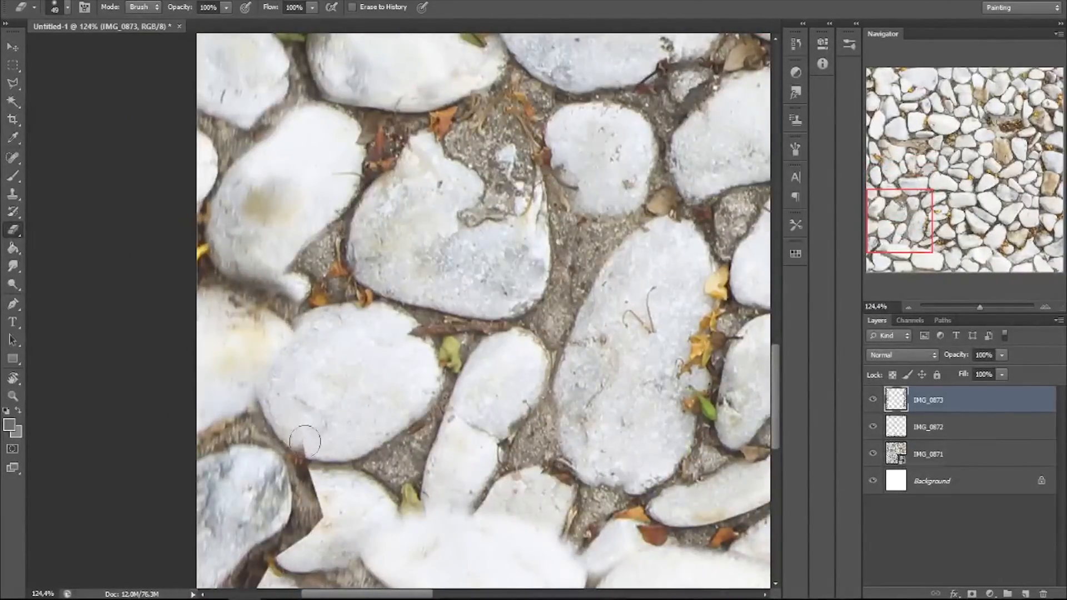
Erase the remaining hard edge around the left strip's lowest stones.
key("z")
left_click_drag(277, 389, 228, 395)
left_click_drag(270, 432, 328, 436)
key("e")
left_click_drag(311, 526, 283, 466)
mouse_move(264, 585)
left_mouse_down()
mouse_move(348, 294)
mouse_move(348, 419)
mouse_move(240, 513)
left_mouse_up()
Erase the right strip's inner edge around its lower stones to blend the seam.
left_click_drag(639, 266, 222, 356)
key("z")
mouse_move(445, 345)
left_mouse_down()
mouse_move(361, 382)
mouse_move(378, 378)
left_mouse_up()
key("e")
mouse_move(411, 158)
left_mouse_down()
mouse_move(467, 145)
mouse_move(487, 207)
mouse_move(467, 174)
mouse_move(439, 227)
mouse_move(342, 267)
left_mouse_up()
key("z")
key("e")
left_click_drag(342, 289, 398, 259)
mouse_move(340, 309)
left_mouse_down()
mouse_move(339, 457)
mouse_move(358, 281)
left_mouse_up()
left_click_drag(350, 171, 367, 181)
mouse_move(378, 300)
left_mouse_down()
mouse_move(369, 247)
mouse_move(422, 403)
left_mouse_up()
Erase the right strip's inner edge up along its middle stones.
key("z")
left_click_drag(422, 389, 367, 389)
left_click_drag(517, 308, 567, 311)
key("e")
left_click_drag(403, 256, 371, 445)
mouse_move(445, 383)
left_mouse_down()
mouse_move(408, 409)
mouse_move(475, 427)
mouse_move(476, 455)
left_mouse_up()
mouse_move(450, 430)
left_mouse_down()
mouse_move(419, 331)
mouse_move(412, 414)
mouse_move(431, 428)
left_mouse_up()
mouse_move(373, 409)
left_mouse_down()
mouse_move(372, 326)
mouse_move(364, 420)
mouse_move(376, 500)
left_mouse_up()
Erase the remaining hard edge around the right strip's uppermost stones.
key("z")
left_click_drag(400, 422, 364, 422)
left_click_drag(433, 495, 478, 495)
mouse_move(353, 356)
left_mouse_down()
mouse_move(300, 422)
mouse_move(275, 503)
left_mouse_up()
left_click_drag(311, 500, 317, 340)
left_click_drag(281, 281, 308, 322)
mouse_move(340, 356)
left_mouse_down()
mouse_move(355, 403)
mouse_move(410, 405)
mouse_move(453, 390)
left_mouse_up()
left_click_drag(389, 472, 439, 507)
key("z")
mouse_move(414, 409)
left_mouse_down()
mouse_move(364, 406)
mouse_move(381, 399)
left_mouse_up()
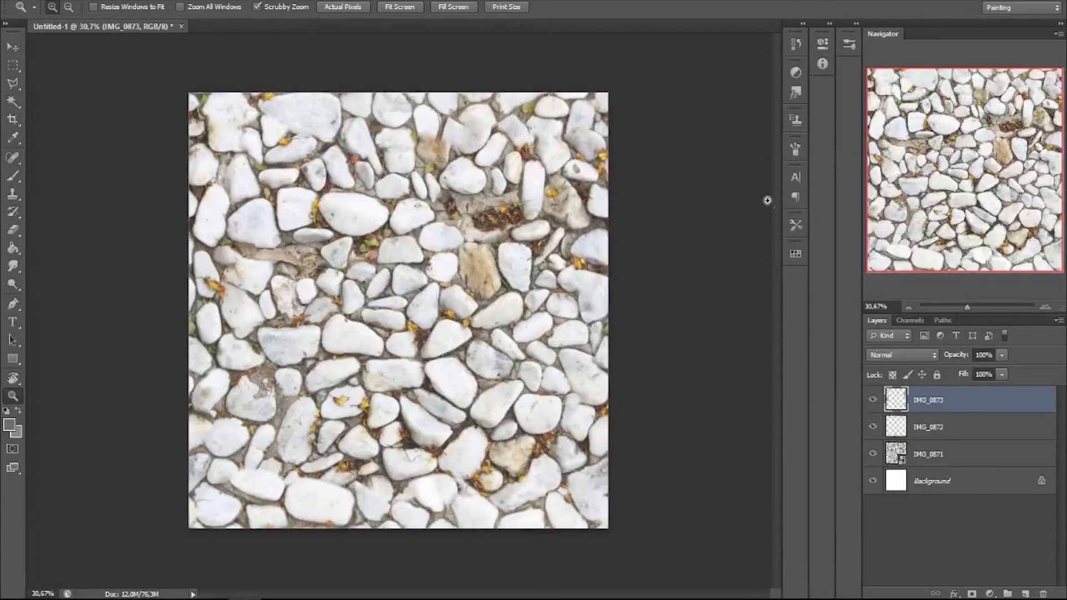
Rasterize the IMG_0871 layer and merge it with IMG_0872 and IMG_0873 into one layer.
left_click(918, 456)
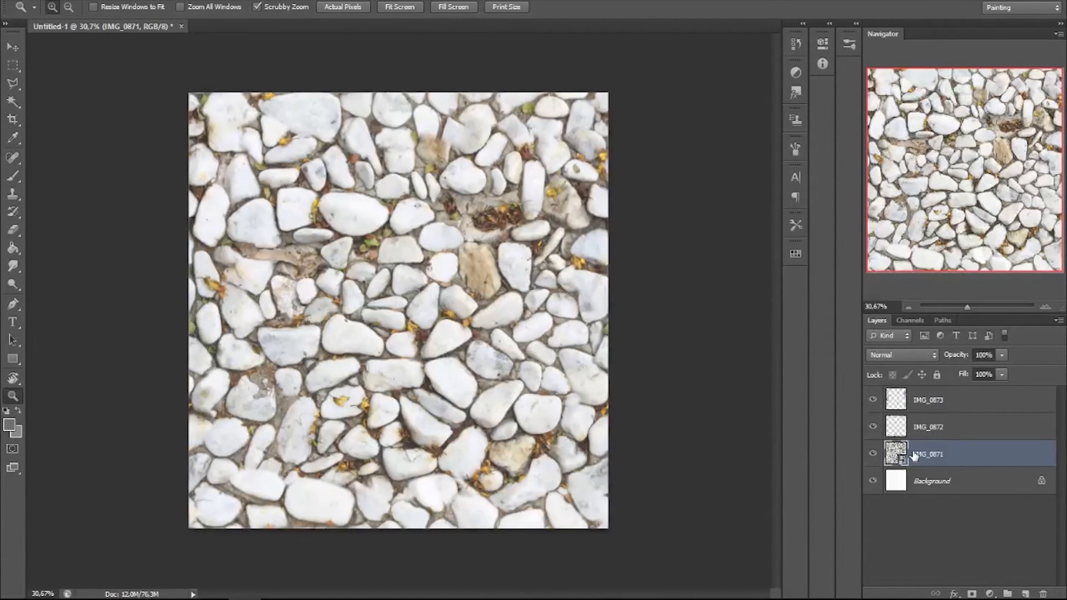
right_click(916, 459)
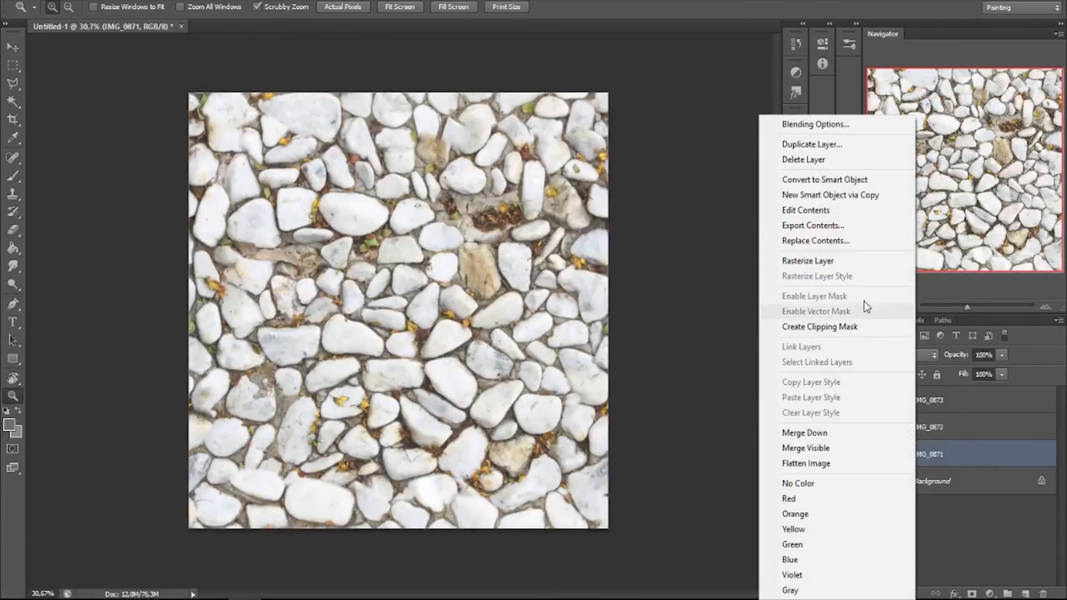
left_click(831, 265)
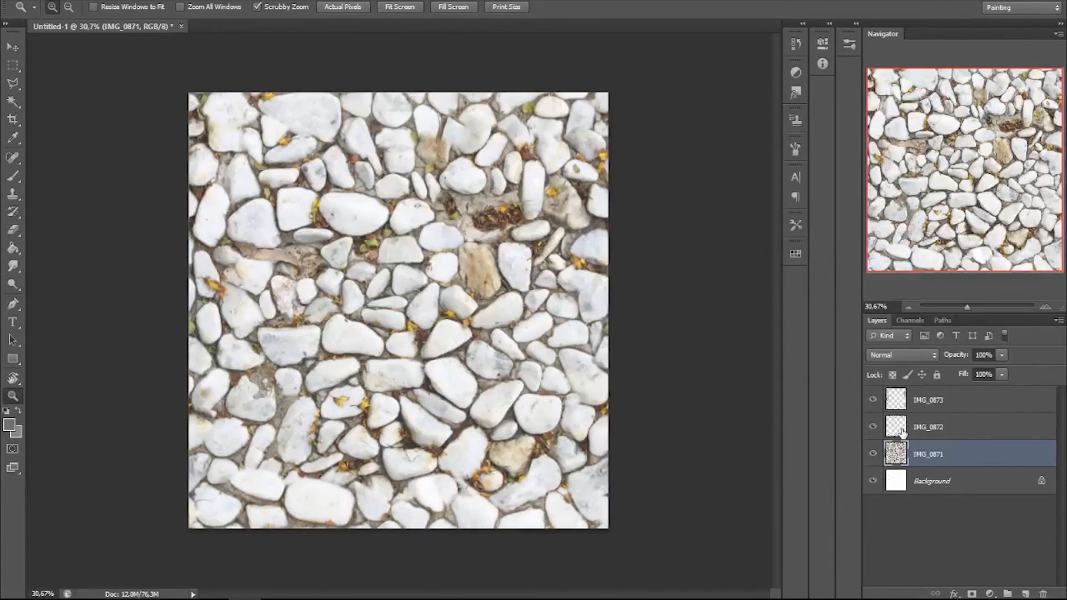
left_click(923, 408, "shift")
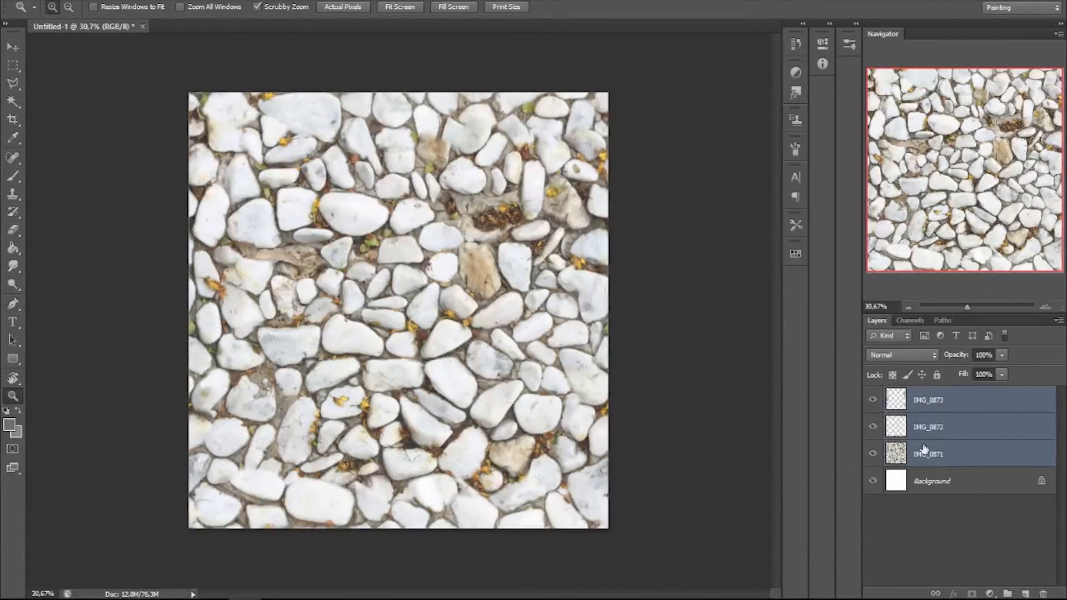
right_click(919, 423)
left_click(849, 438)
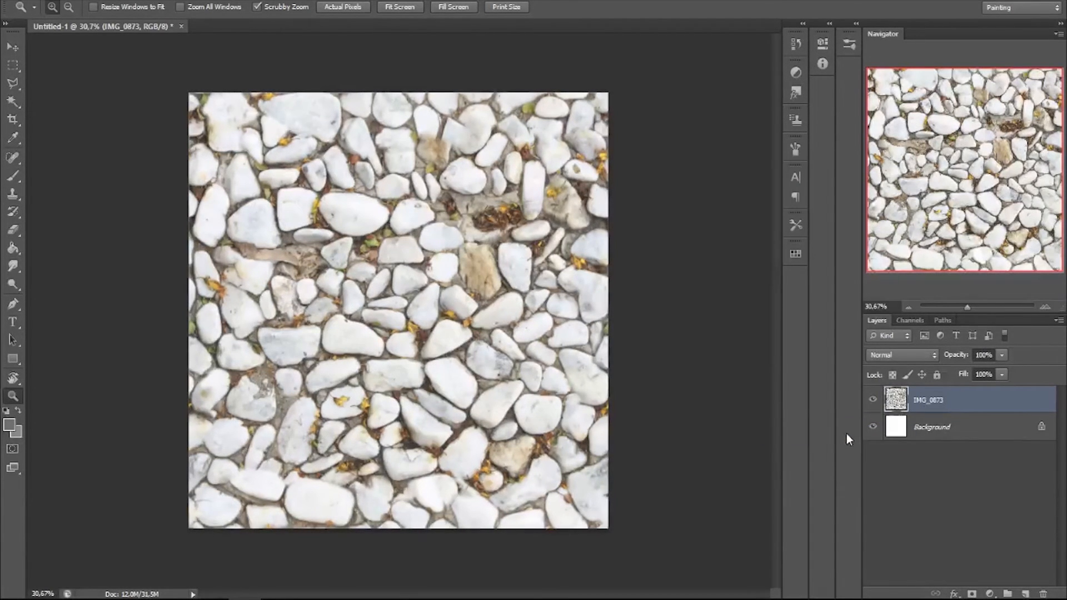
Save the texture as a JPEG named "Seamless Rocky Cobble thingy texture" at Maximum quality 12, Baseline ("Standard").
left_click(35, 0)
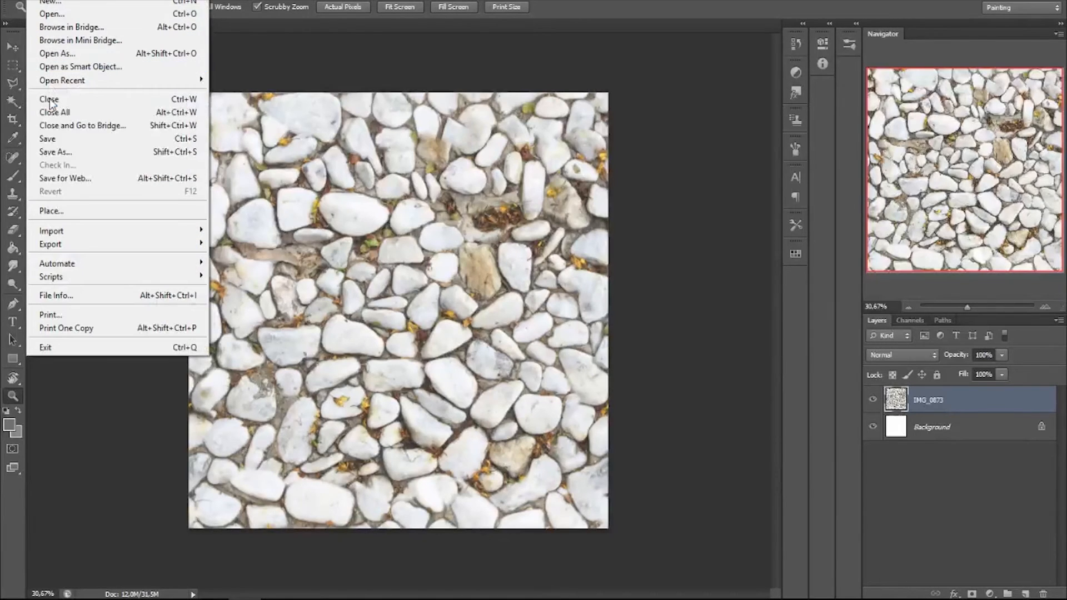
left_click(58, 152)
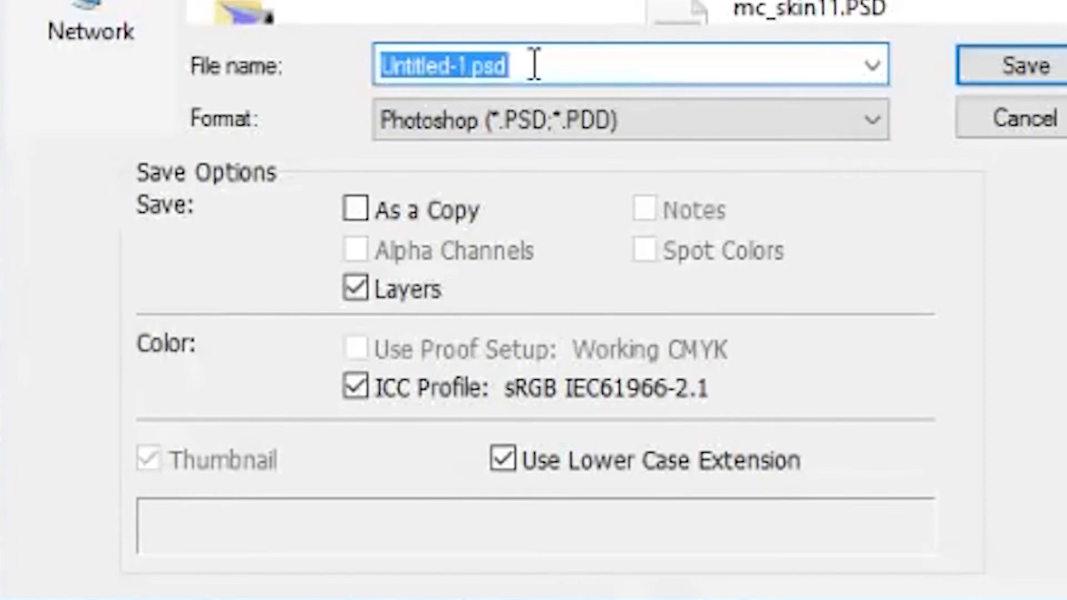
type("Seamles")
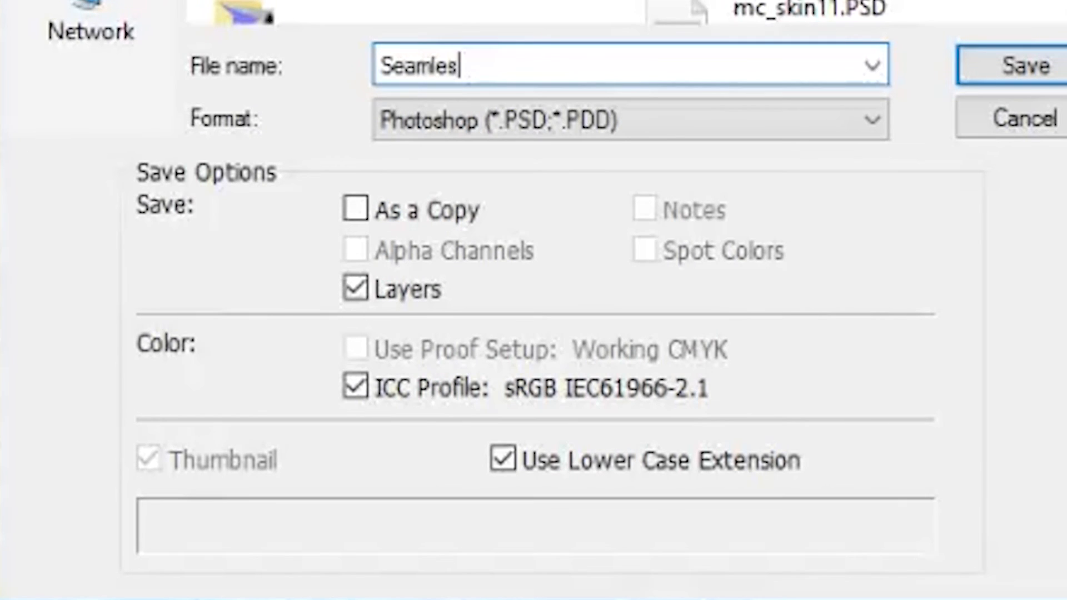
type("s Rocky")
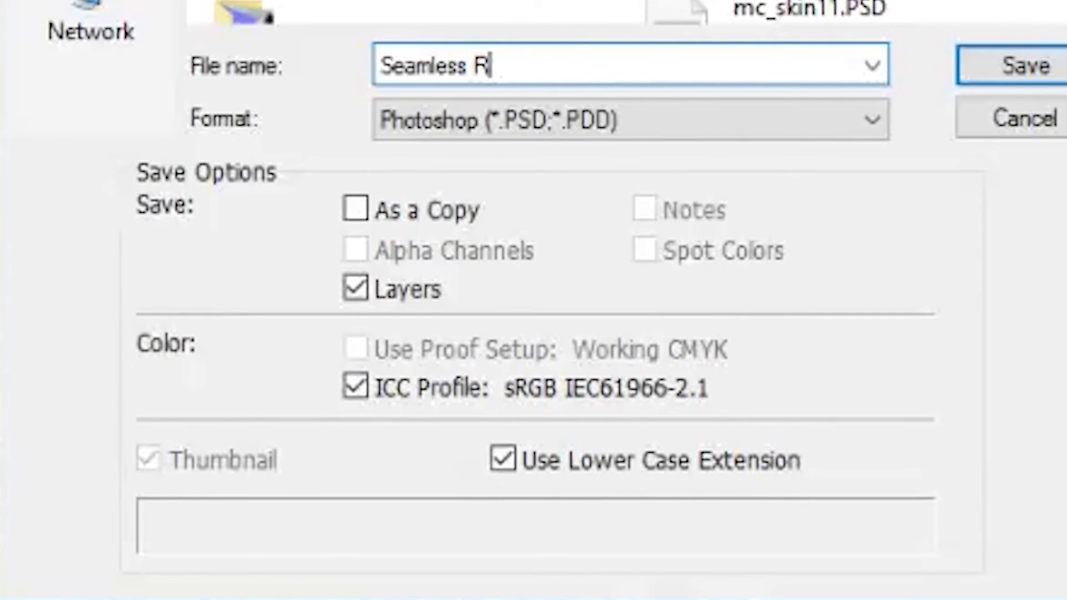
type("Cobb")
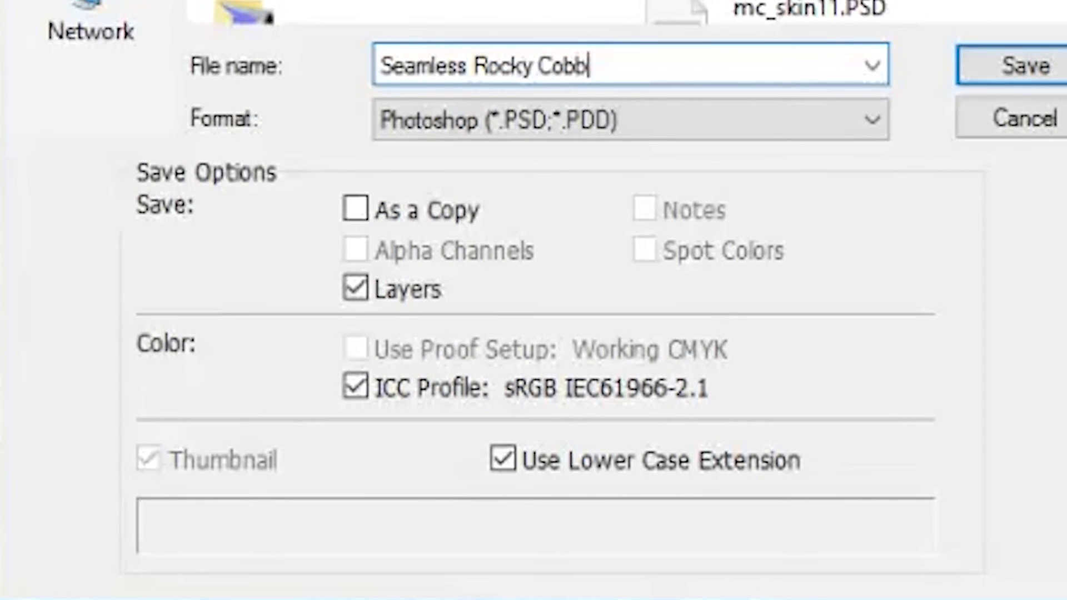
type("le thingy texture")
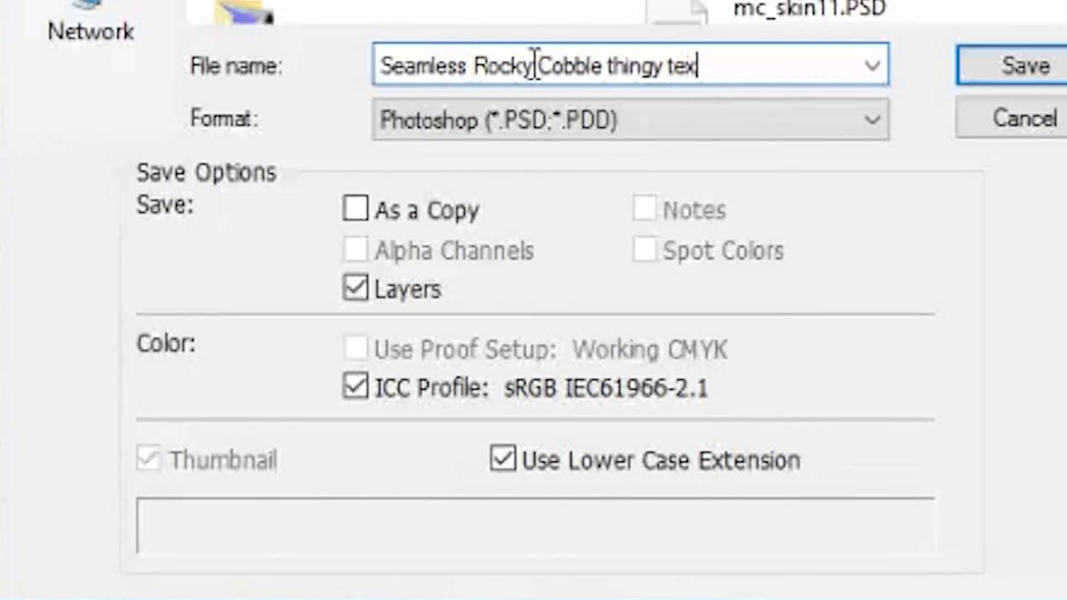
left_click(506, 142)
left_click(455, 367)
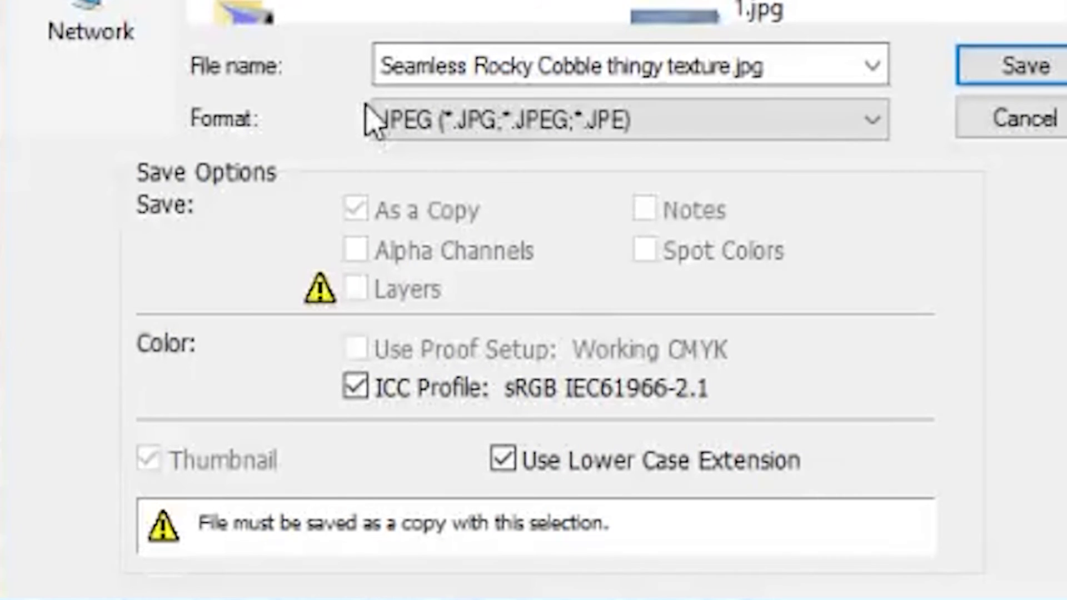
left_click(1006, 78)
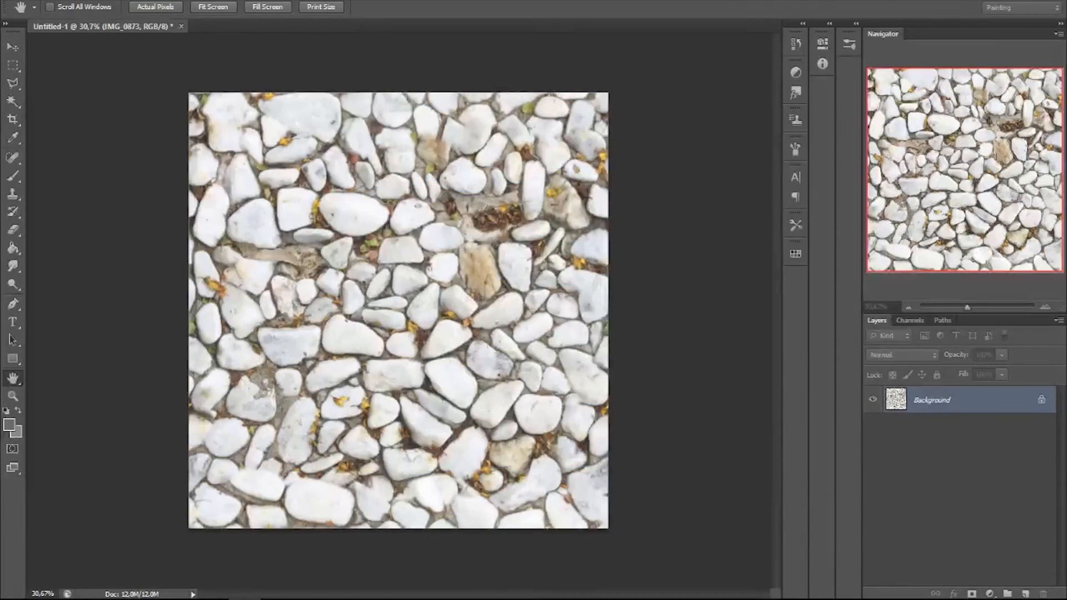
left_click_drag(168, 162, 475, 152)
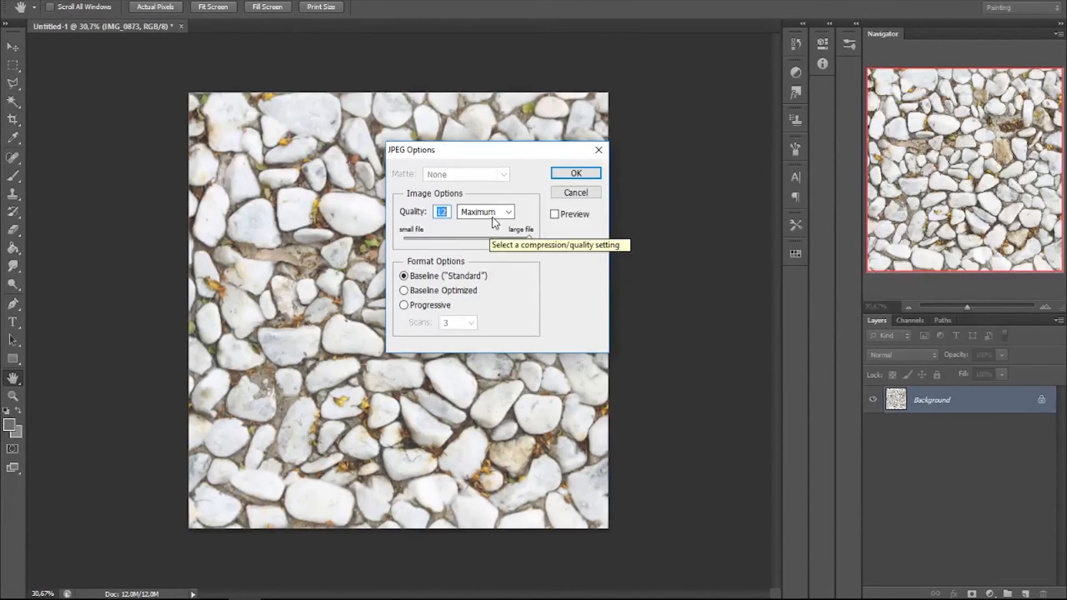
left_click(576, 173)
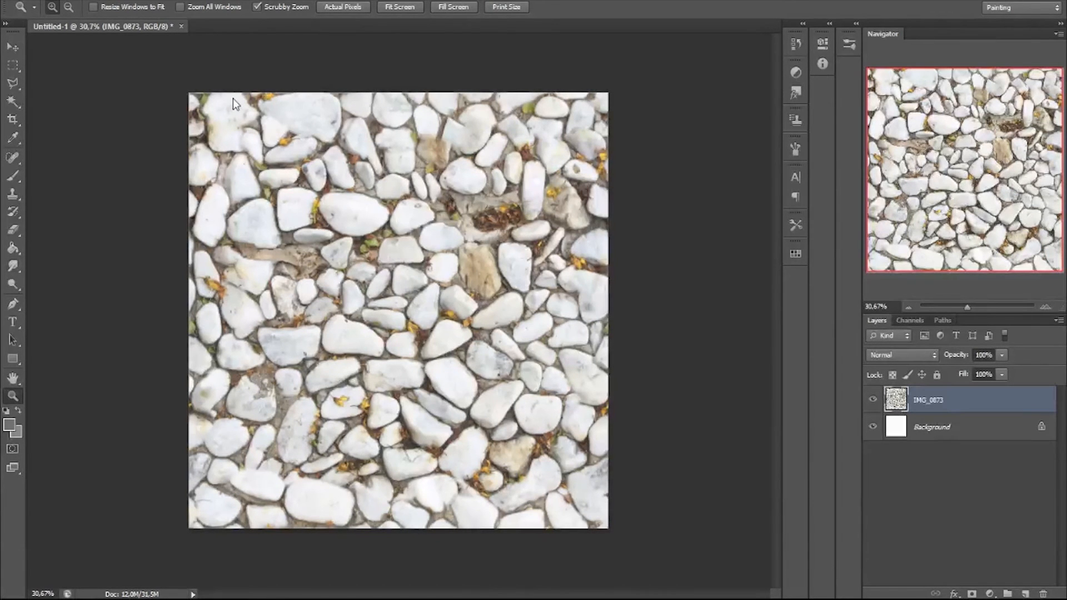
Define the texture as a pattern named "Cobble testing".
left_click(62, 2)
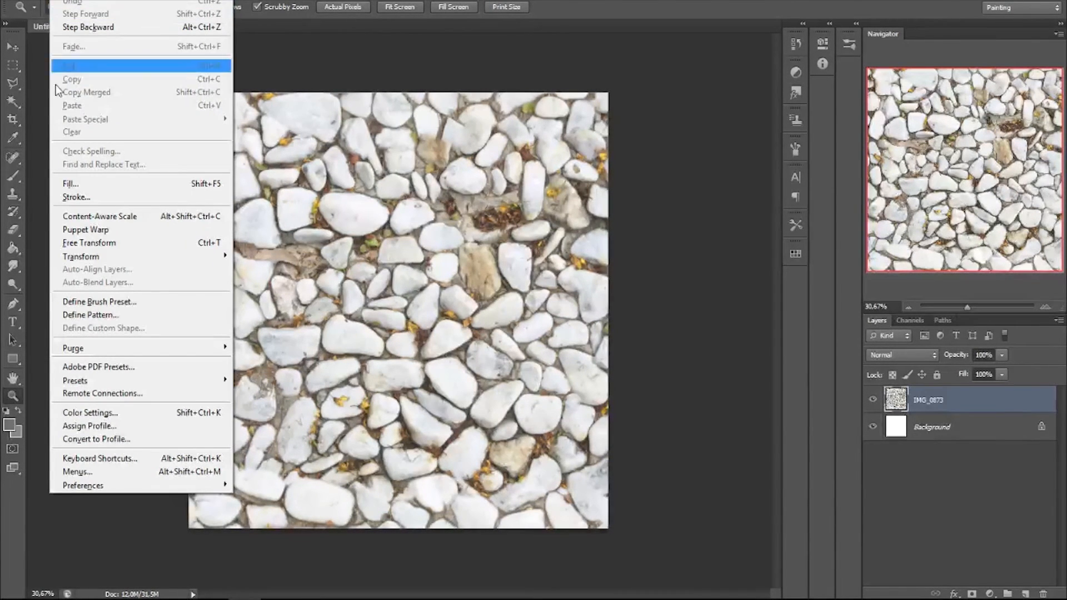
left_click(75, 315)
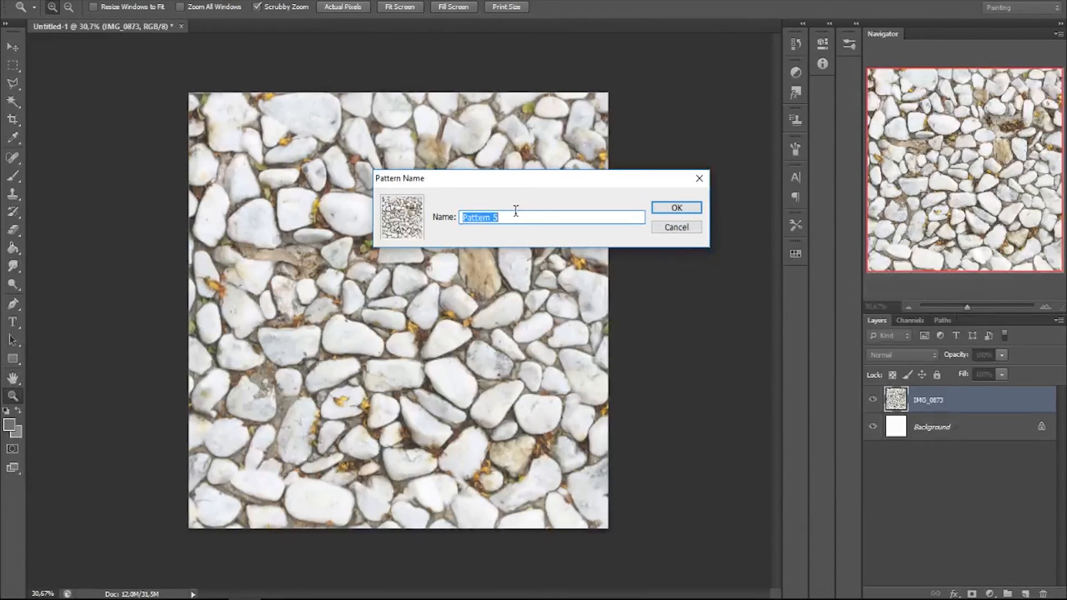
type("Cobble testing")
left_click(676, 207)
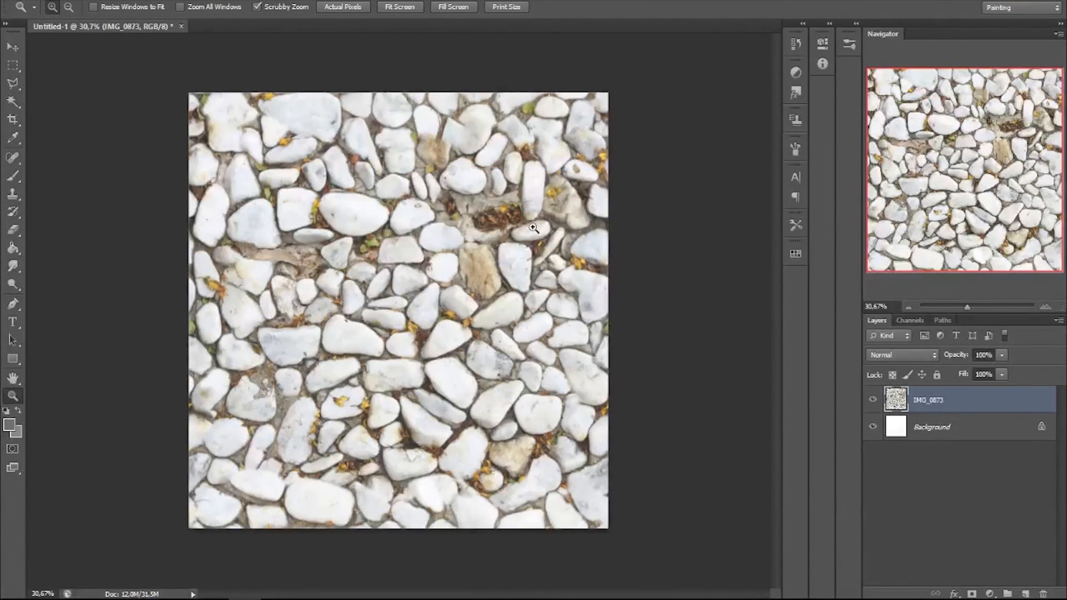
Extend the canvas with the Crop tool to several times the texture's width and height, leaving the texture in the upper-left corner.
left_click_drag(531, 228, 450, 221)
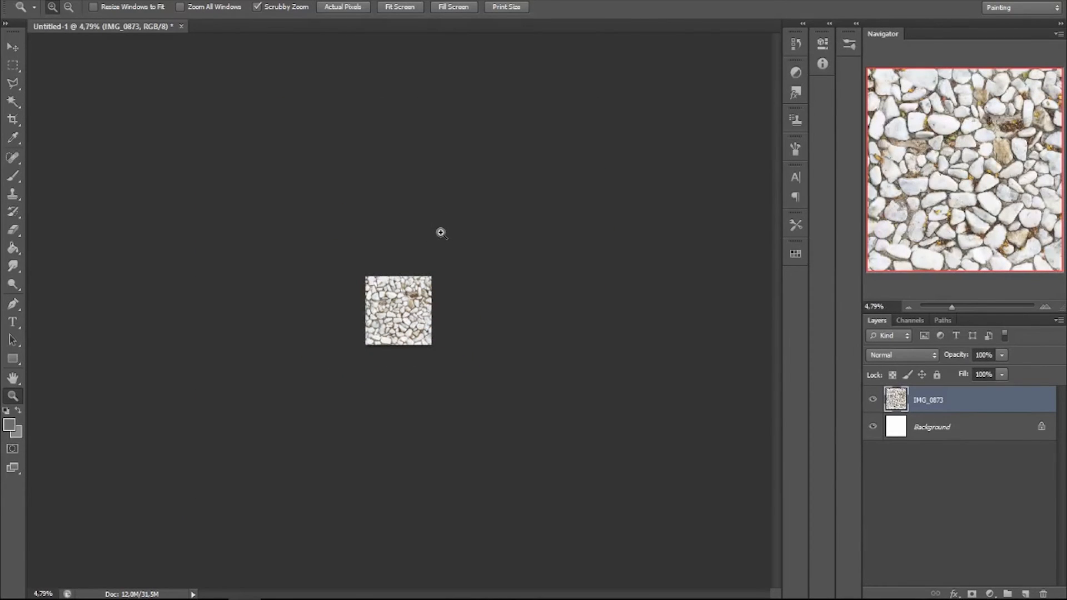
key("c")
left_click_drag(432, 347, 673, 498)
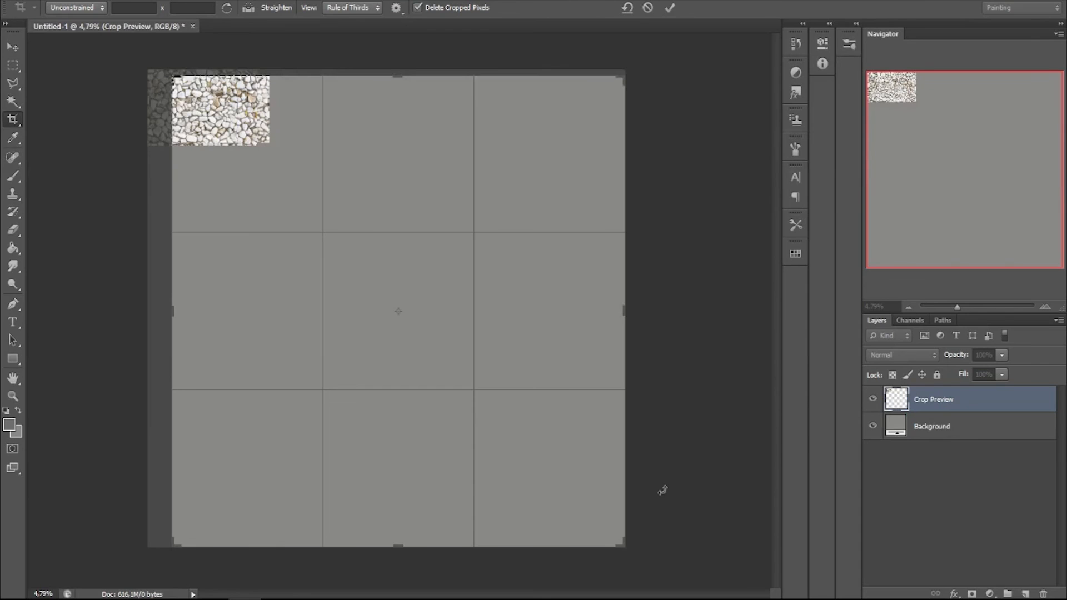
key("Return")
key("m")
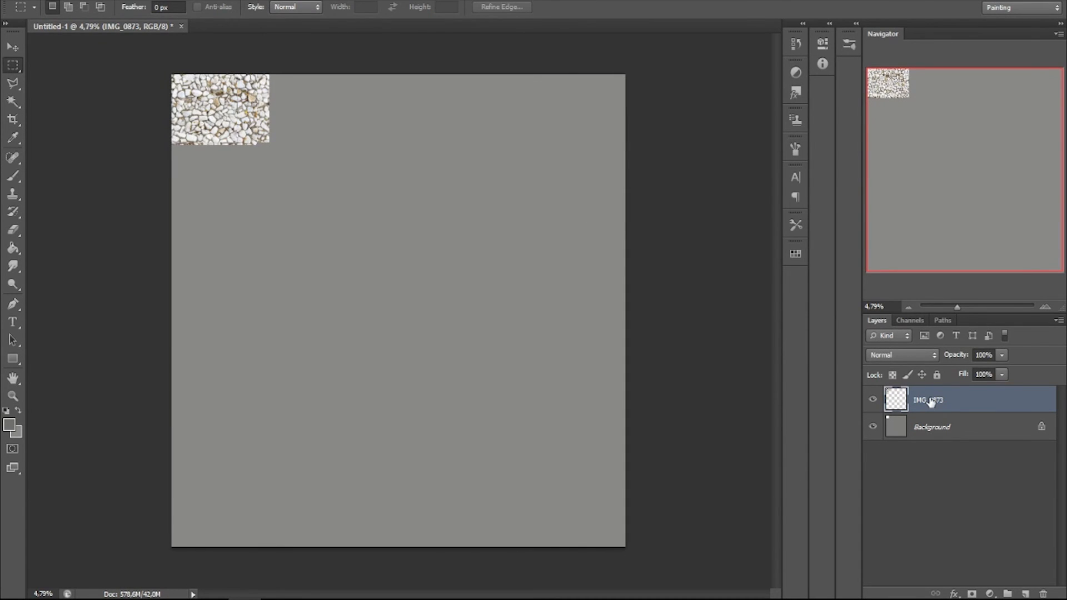
Delete the IMG_0873 layer and convert the Background into a regular layer.
key("Delete")
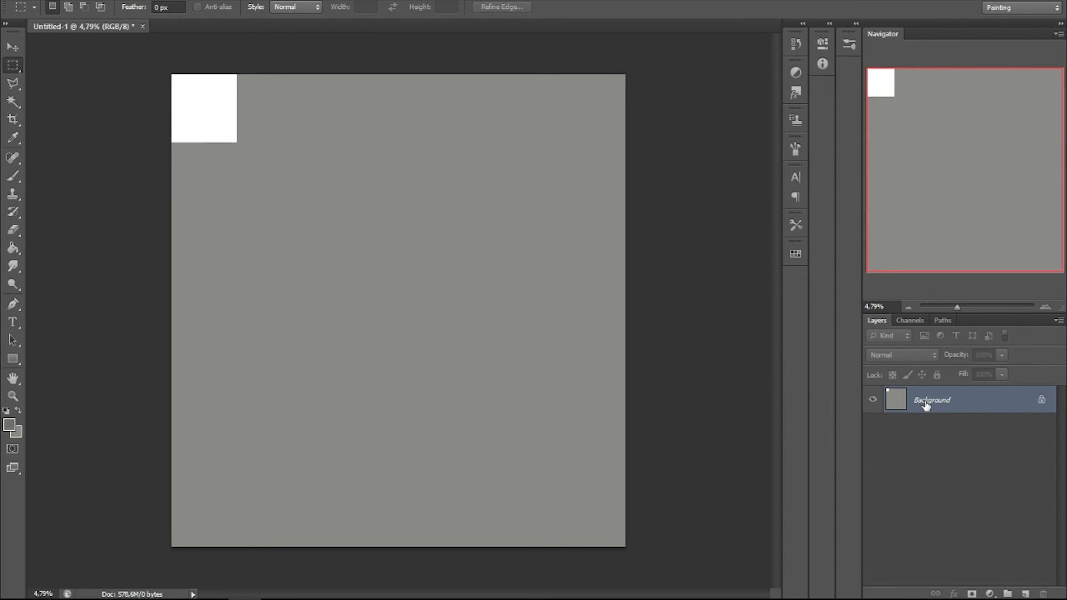
double_click(969, 399)
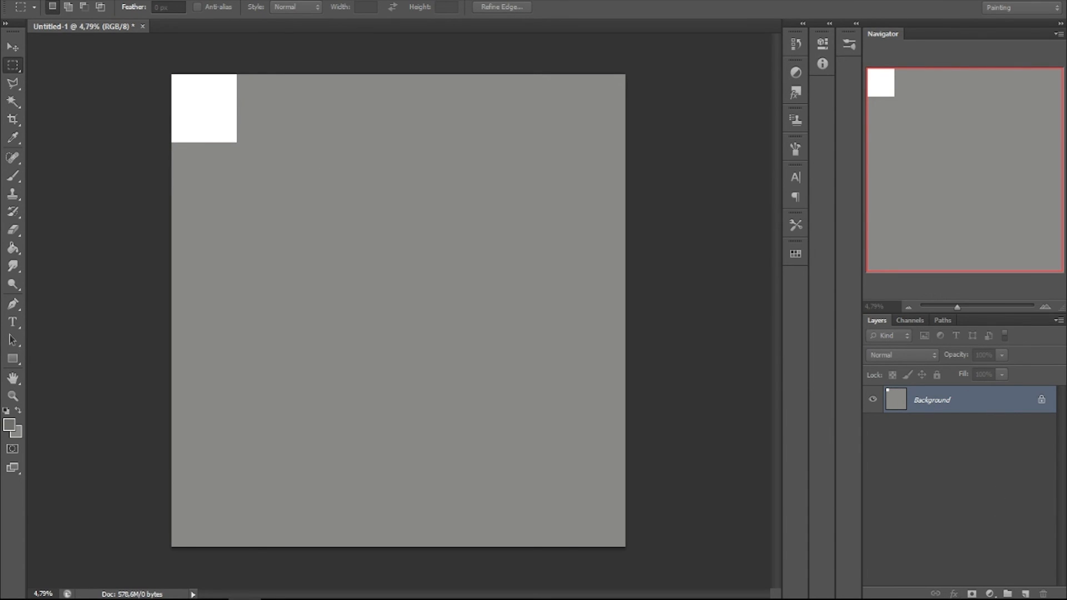
key("Return")
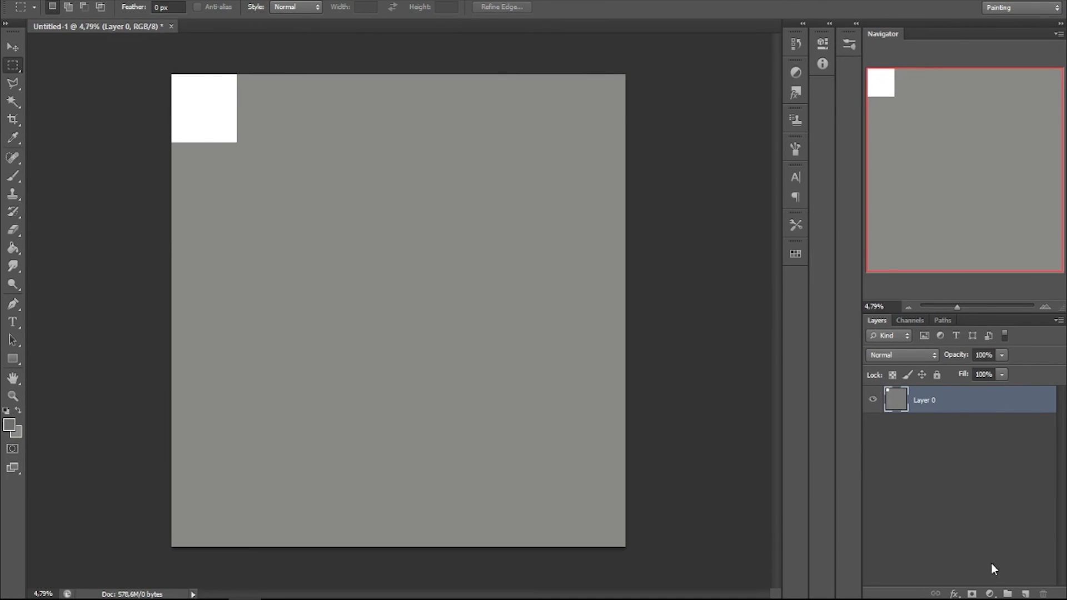
Create a new empty layer and delete the old Layer 0 beneath it.
left_click(1025, 594)
left_click(927, 434)
key("Delete")
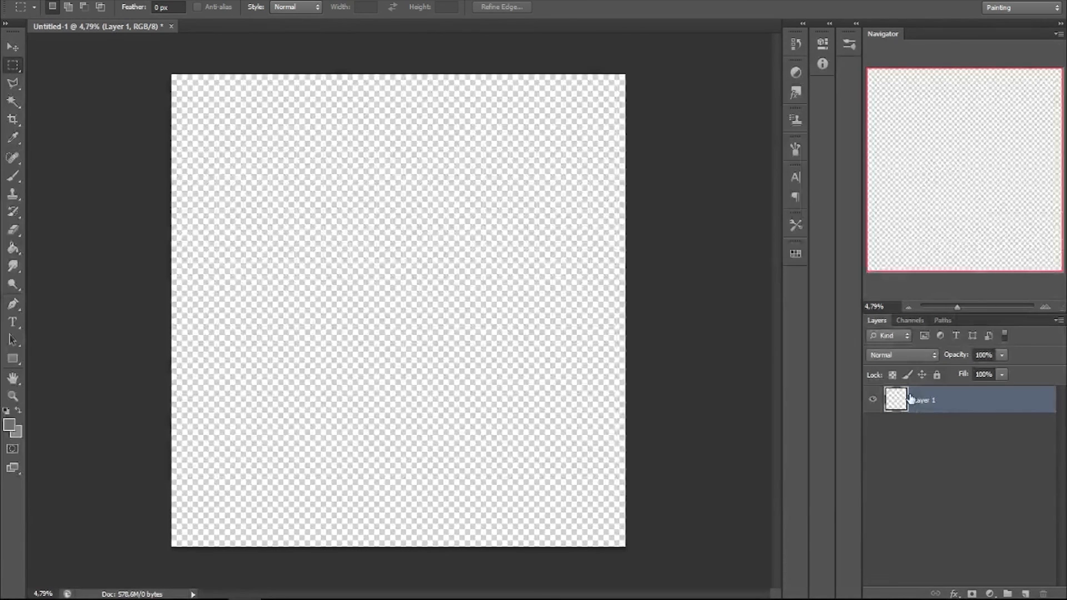
Fill the empty layer with the newly defined cobble pattern, using the Paint Bucket with its fill source set to Pattern.
left_click(16, 255)
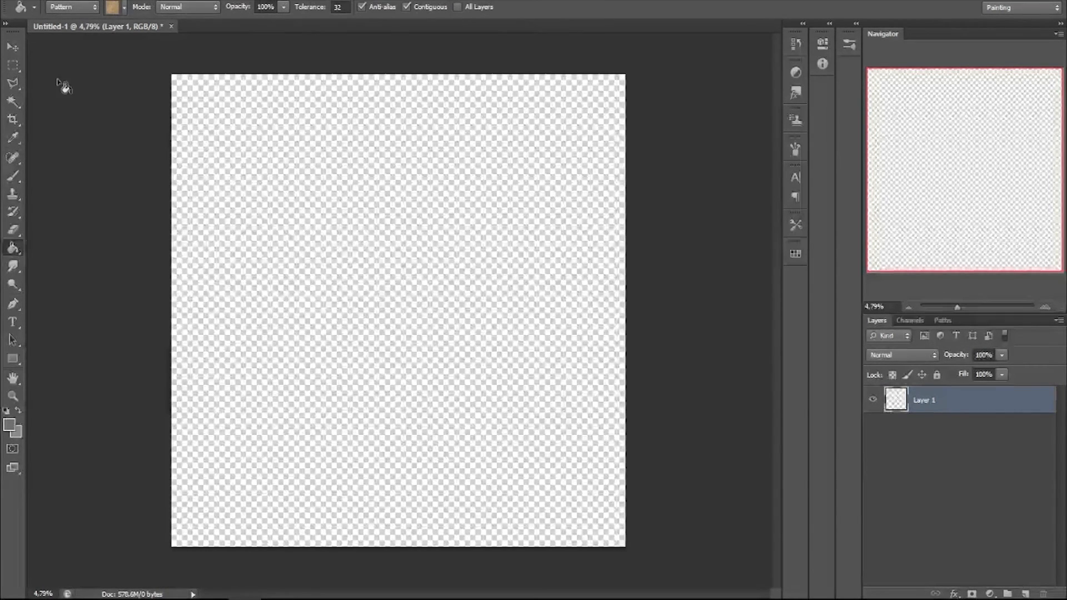
left_click(78, 7)
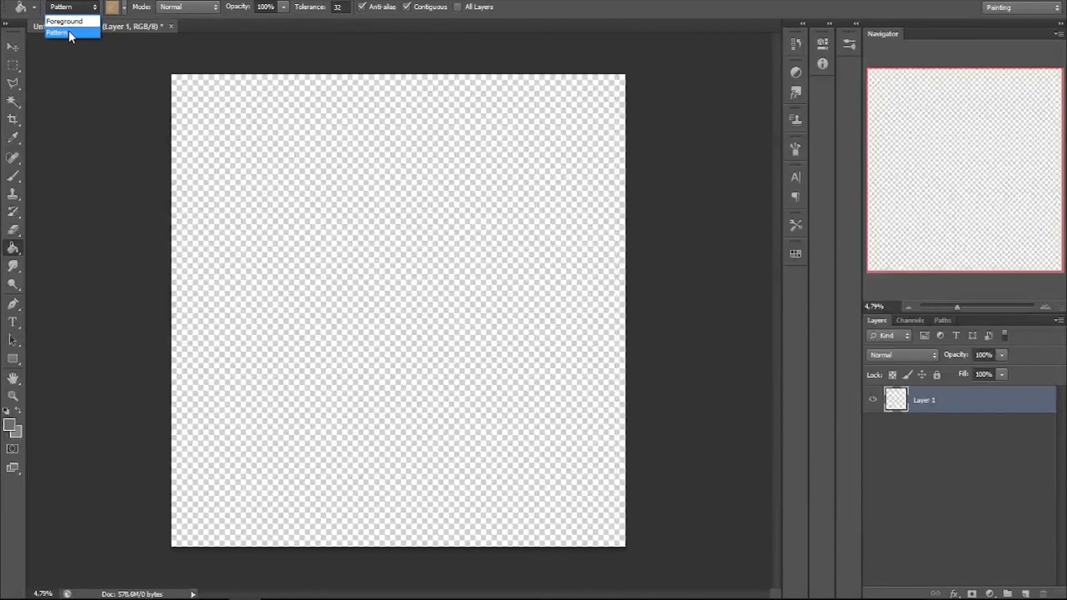
left_click(124, 7)
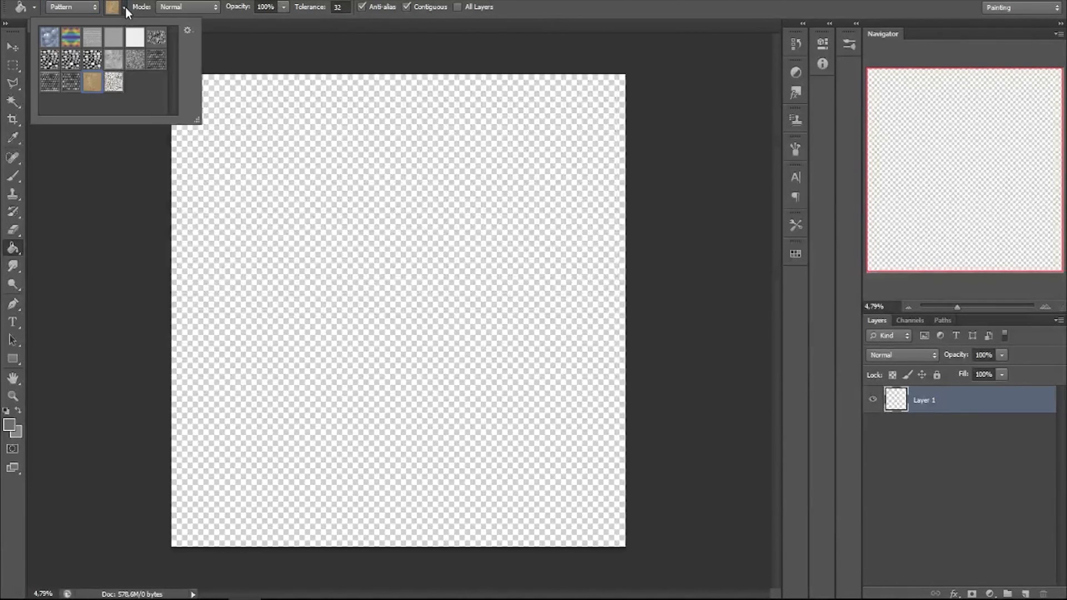
left_click(114, 83)
left_click(124, 8)
left_click(372, 214)
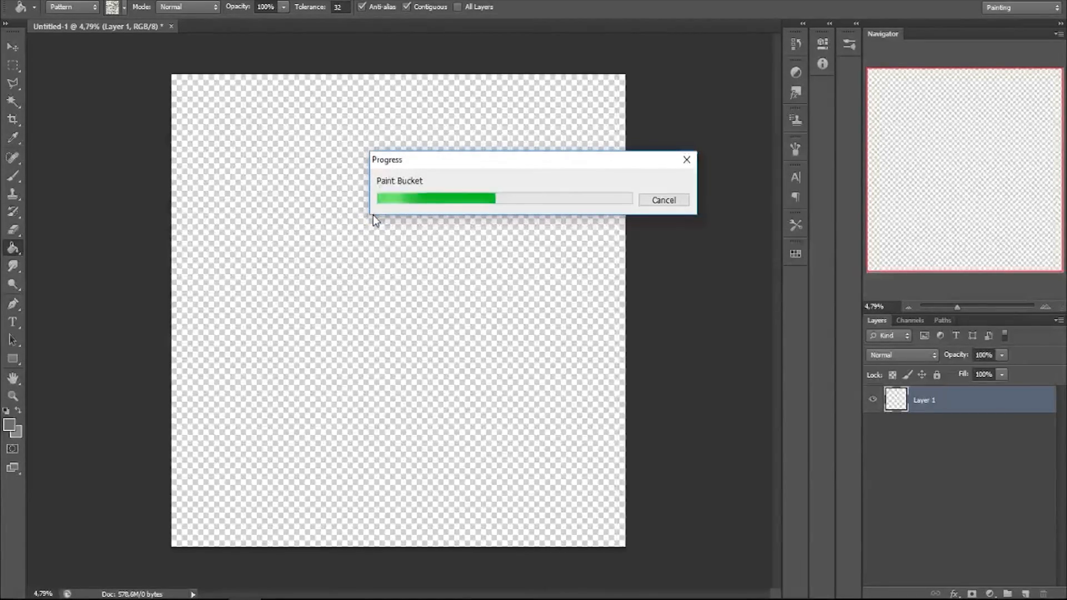
Inspect the tiled cobble pattern up close across several areas for visible seams and repetition, and finish with the whole canvas in view.
key("z")
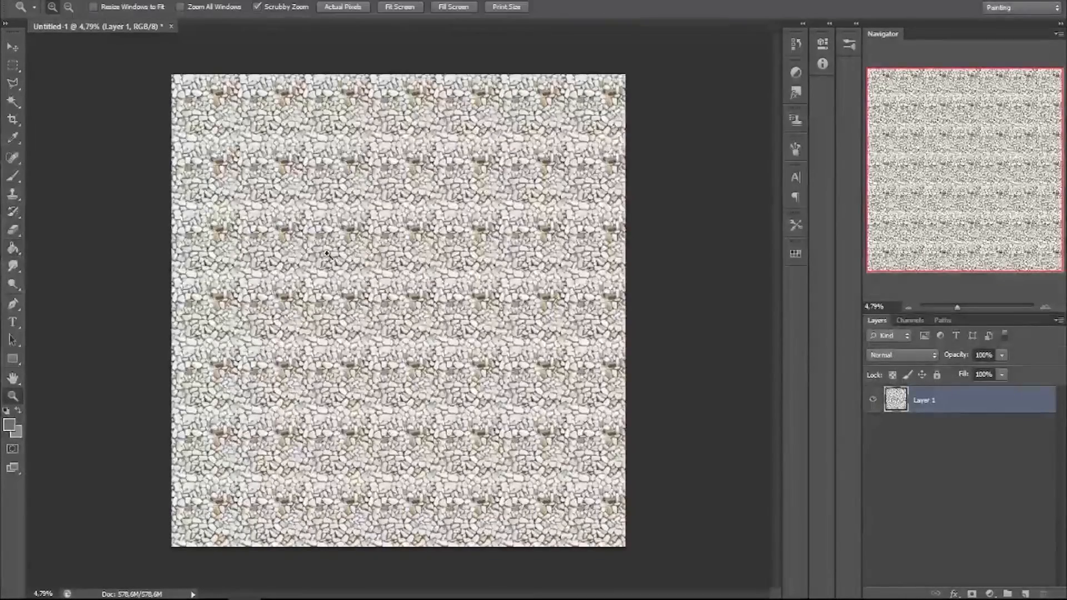
left_click_drag(328, 255, 412, 254)
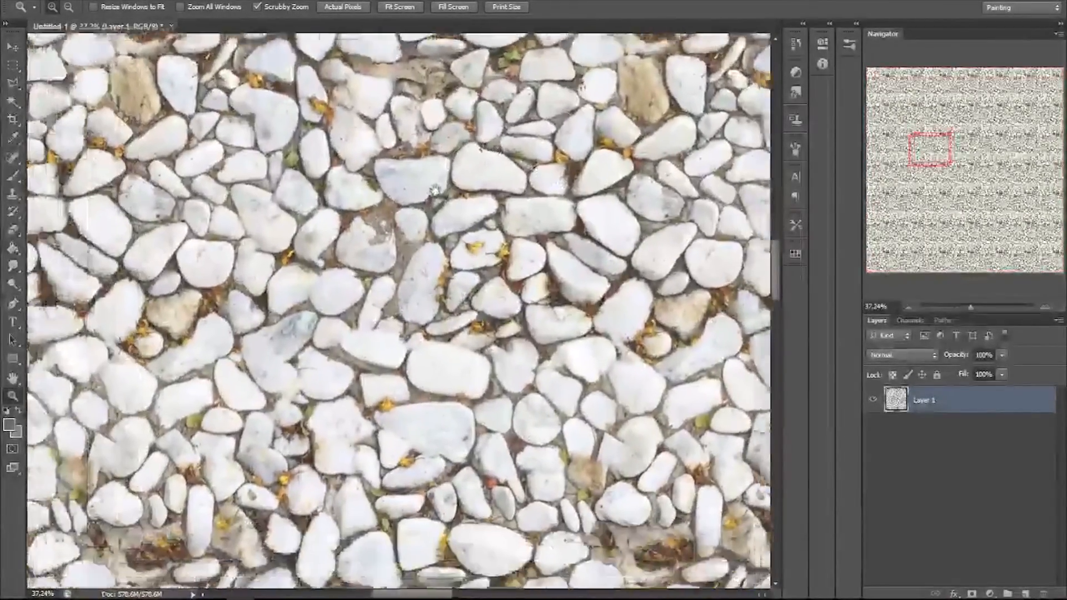
left_click_drag(434, 190, 588, 158)
left_click_drag(615, 336, 443, 291)
left_click_drag(517, 283, 381, 284)
left_click_drag(584, 61, 129, 422)
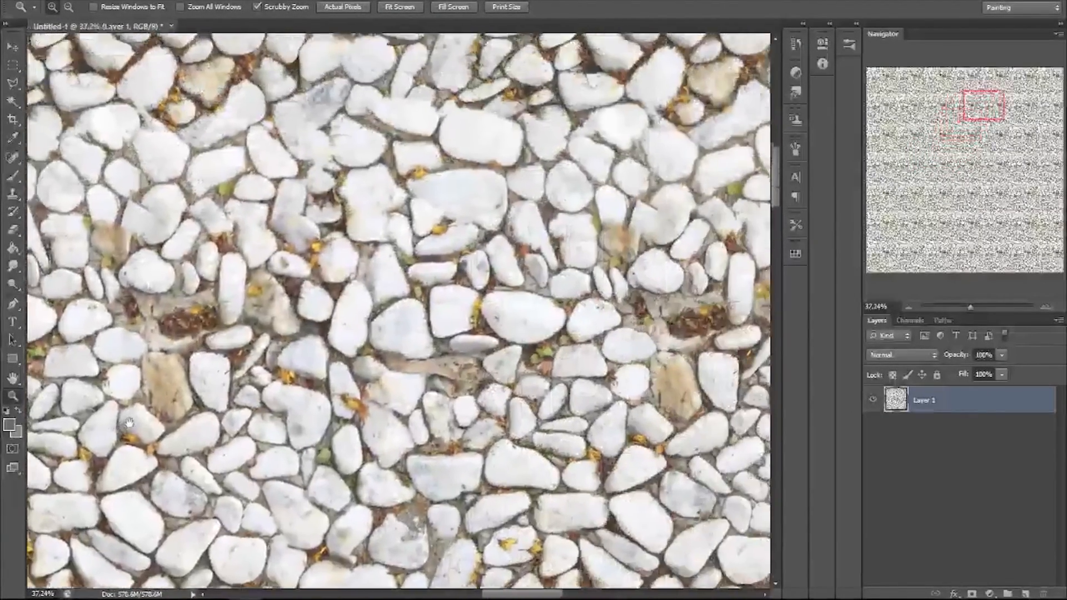
left_click_drag(517, 216, 234, 432)
left_click_drag(475, 328, 375, 292)
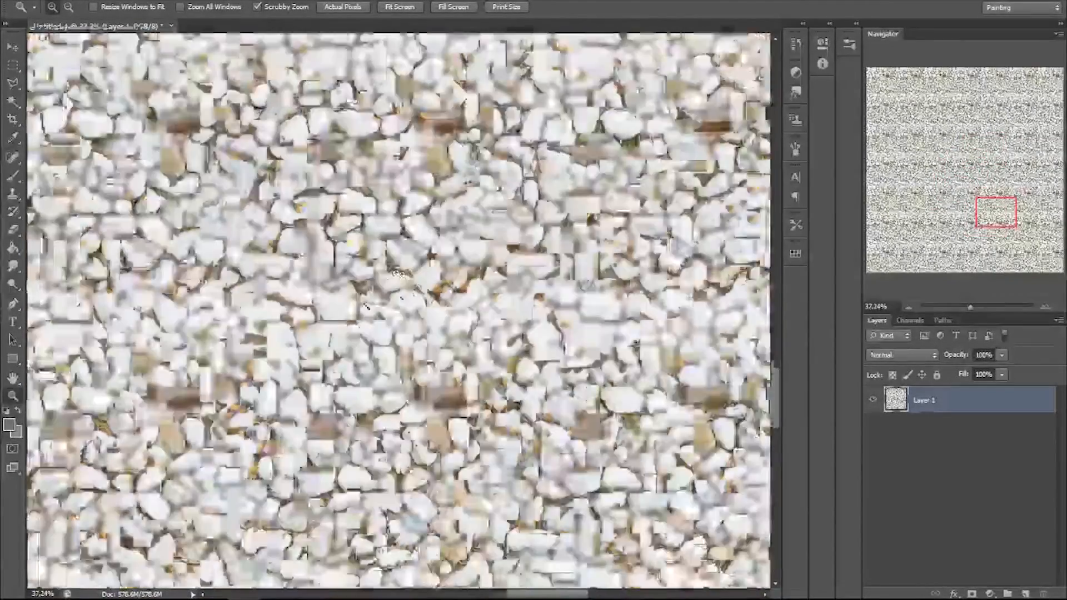
key("ctrl+0")
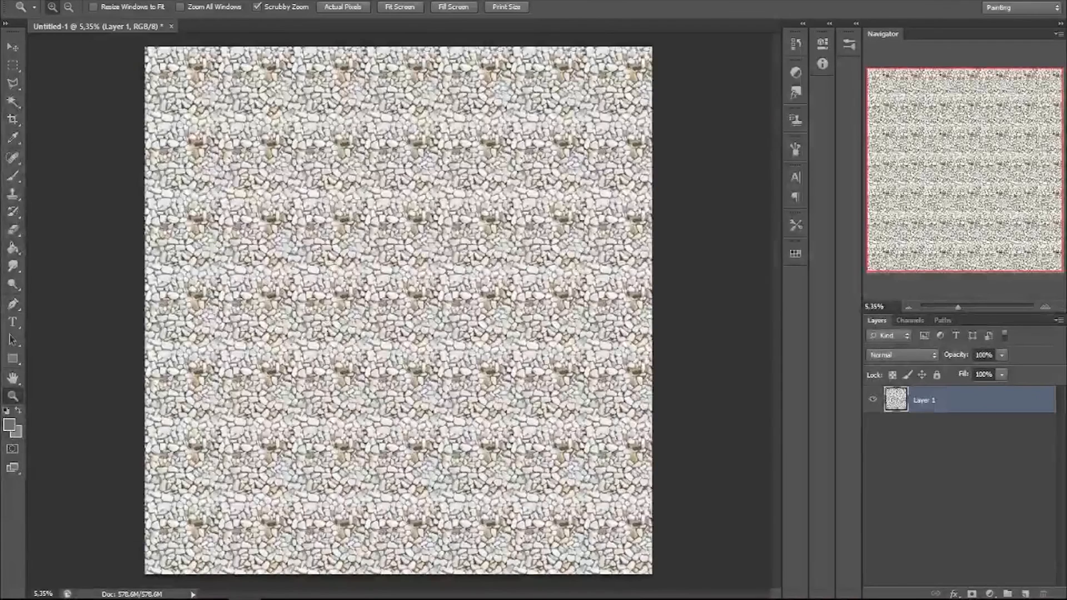